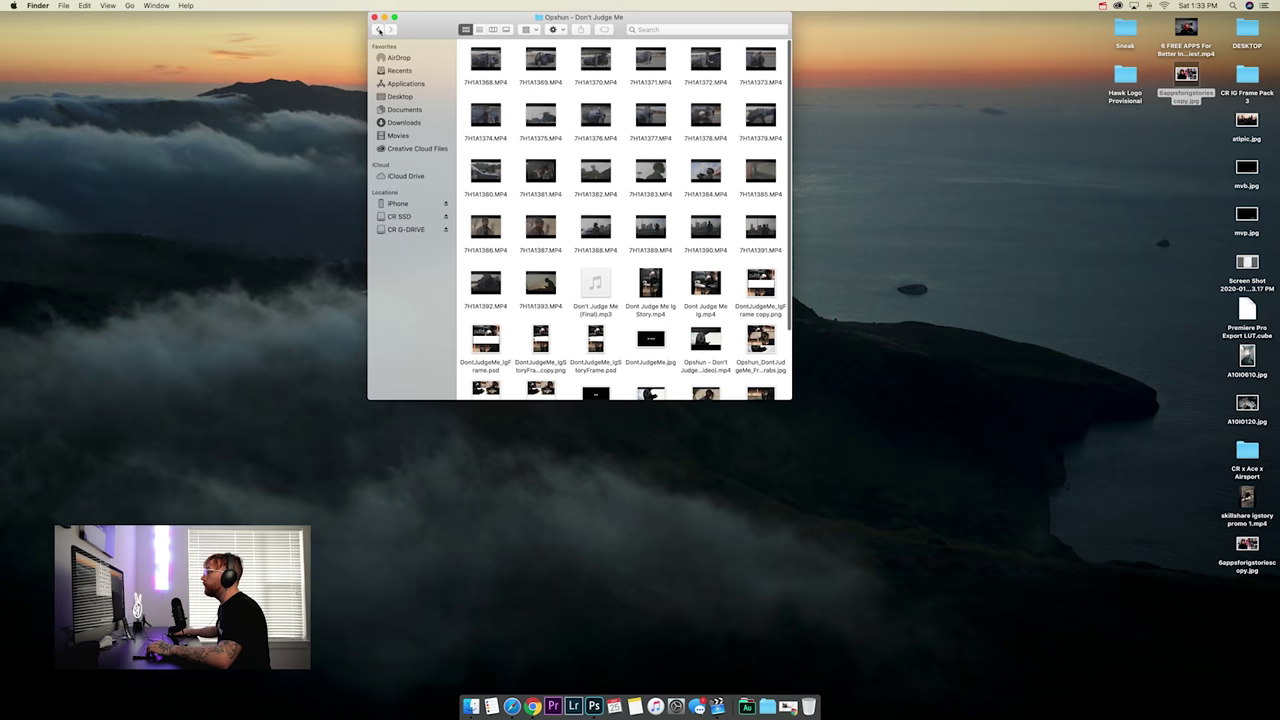
Preview DontJudgeMe_IgStoryFrame.psd in the Opshun - Don't Judge Me folder
key(super+bracketleft)
double_click(541, 62)
scroll(521, 148, down, 3)
click(604, 230)
key(space)
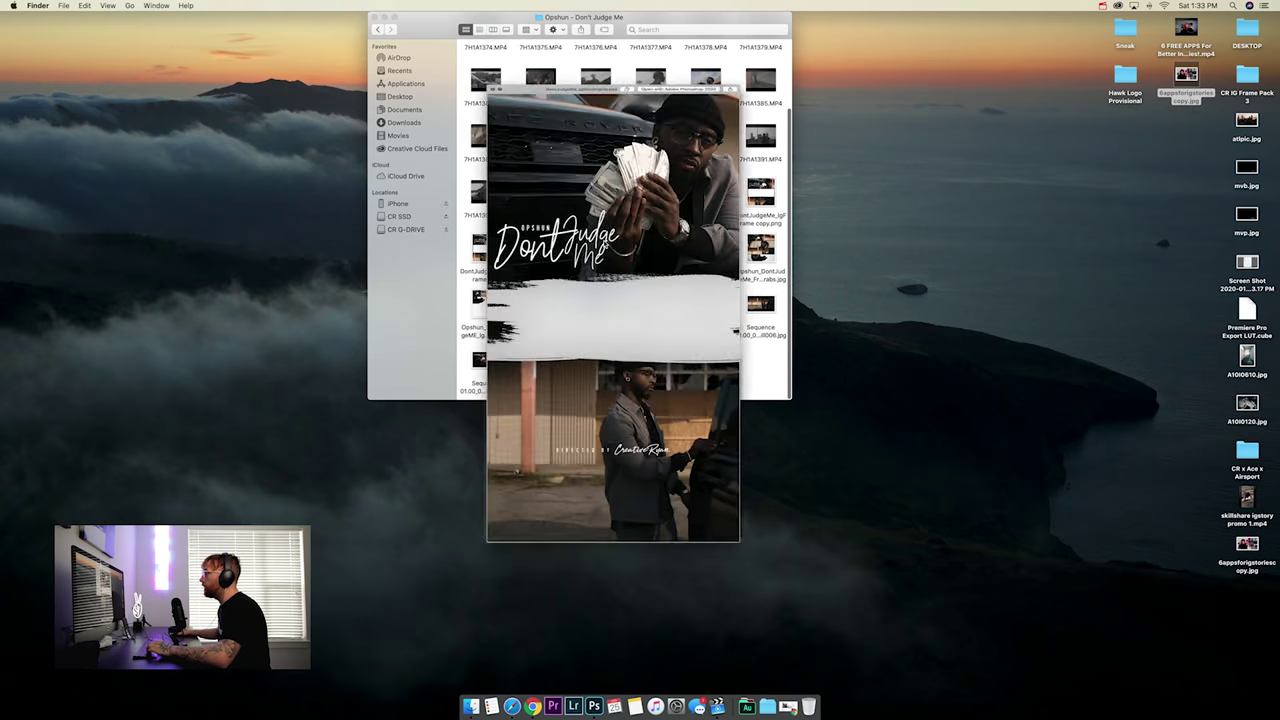
key(space)
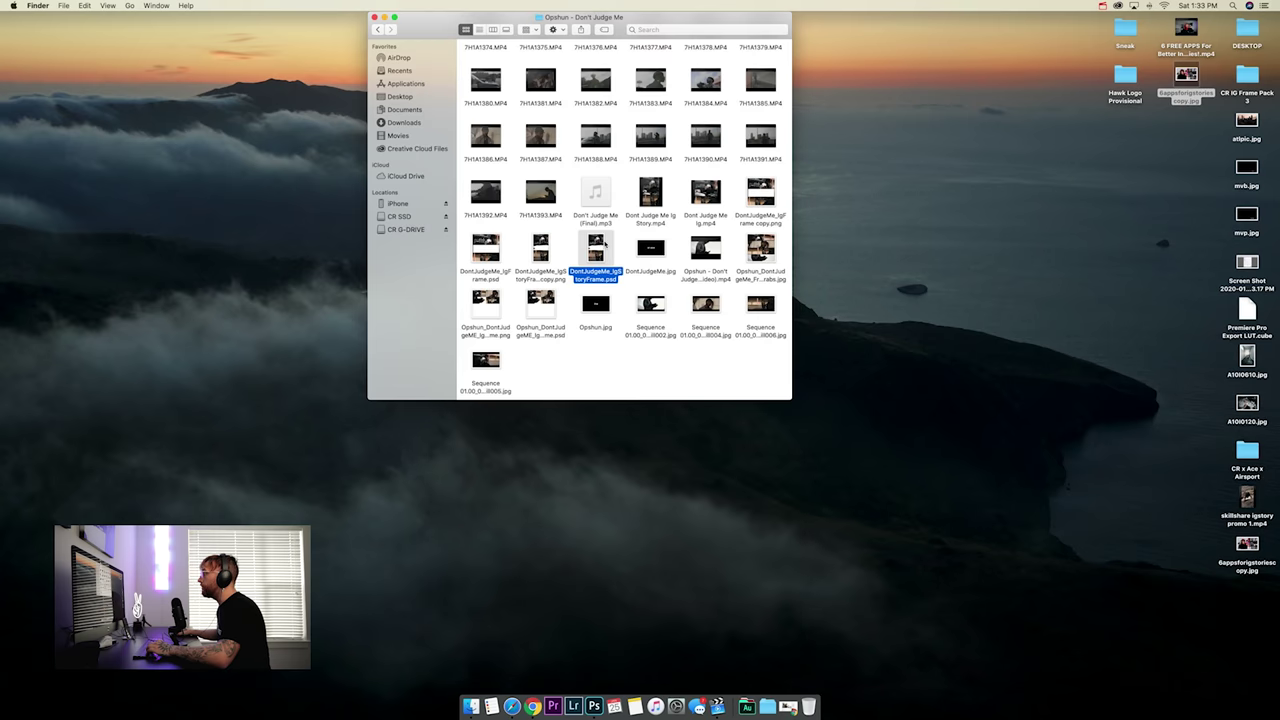
click(625, 243)
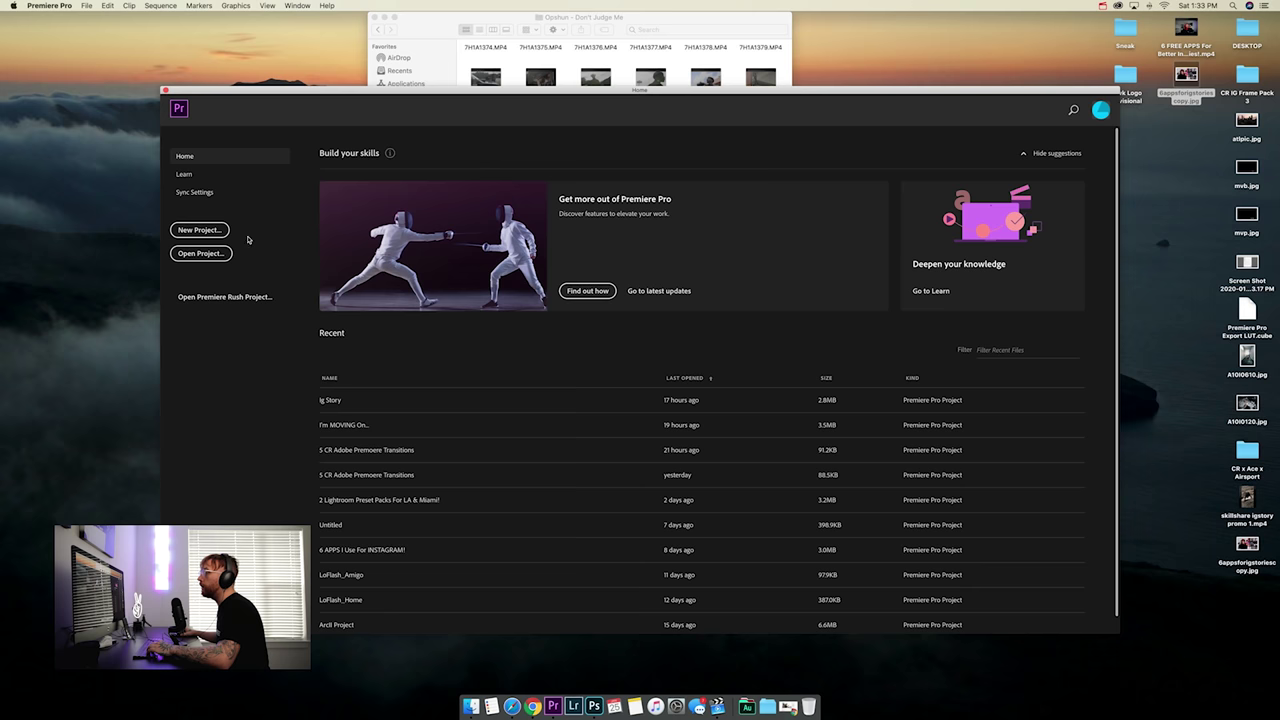
Create a new Premiere Pro project named Instagram Story Music Video Preview and dock the Project panel beside Effect Controls
click(214, 231)
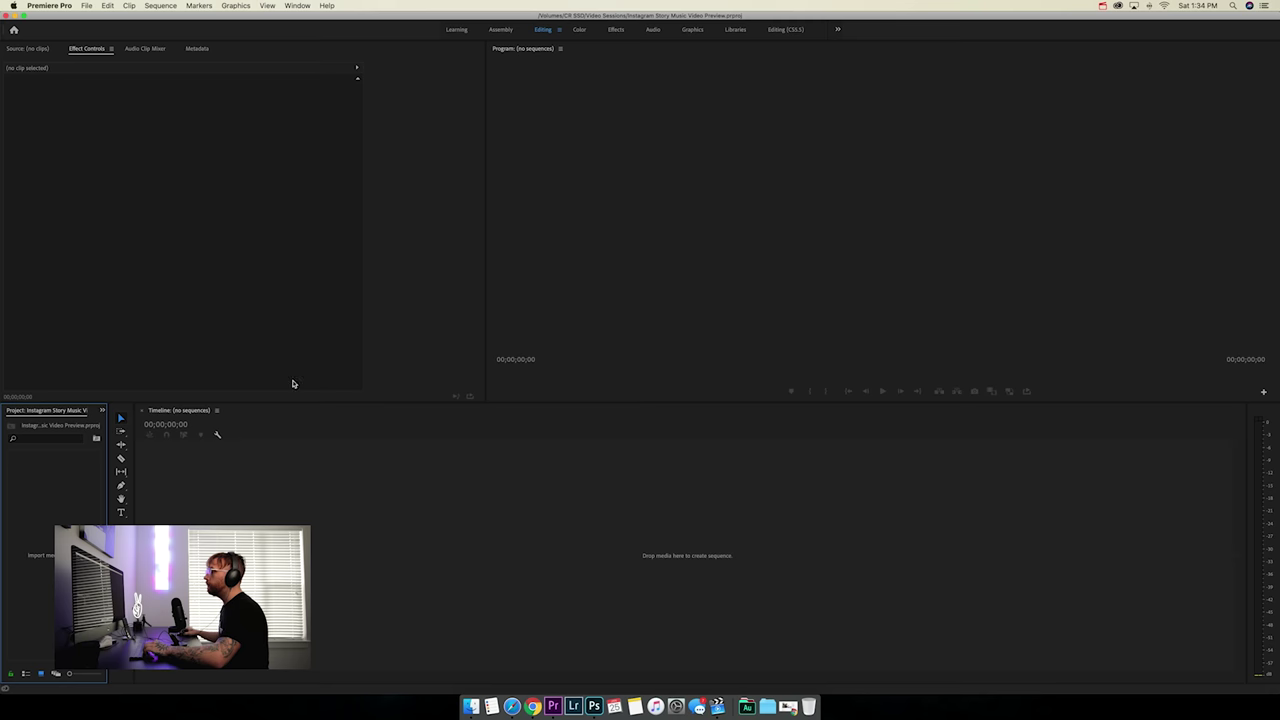
drag(45, 412, 16, 173)
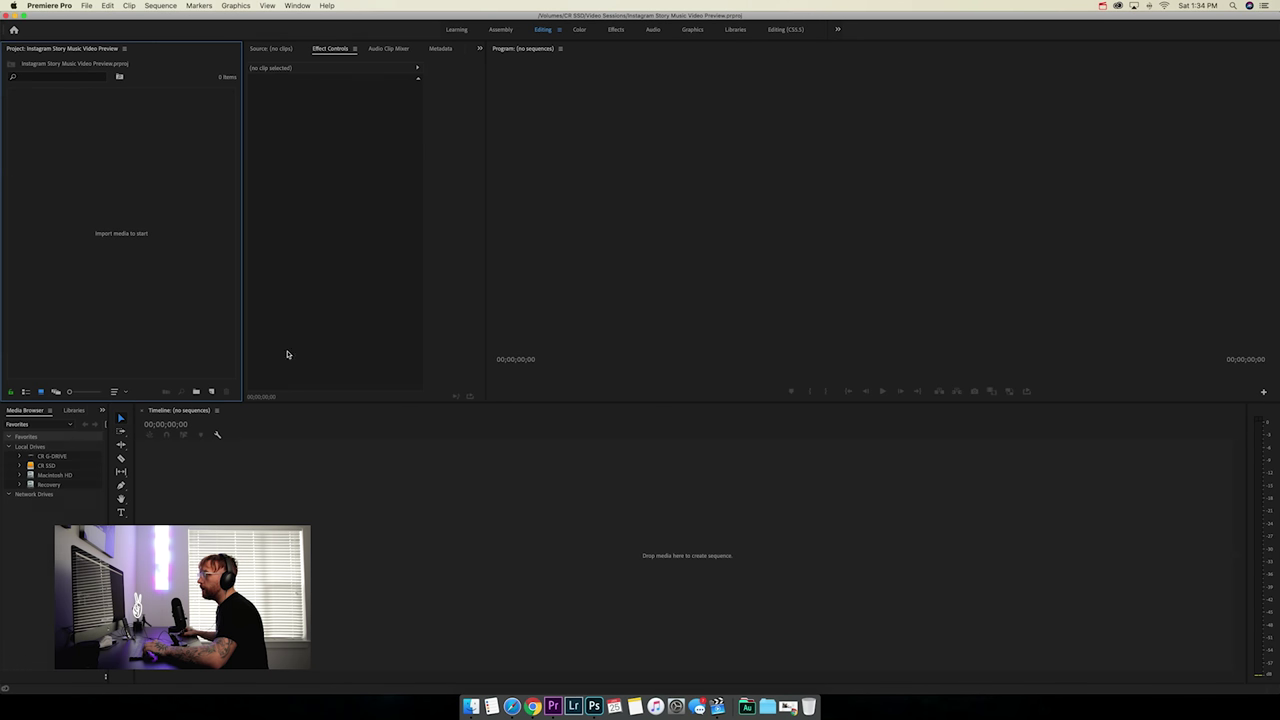
Create a new sequence named Sequence 01 with the DSLR 1080p24 preset
click(217, 396)
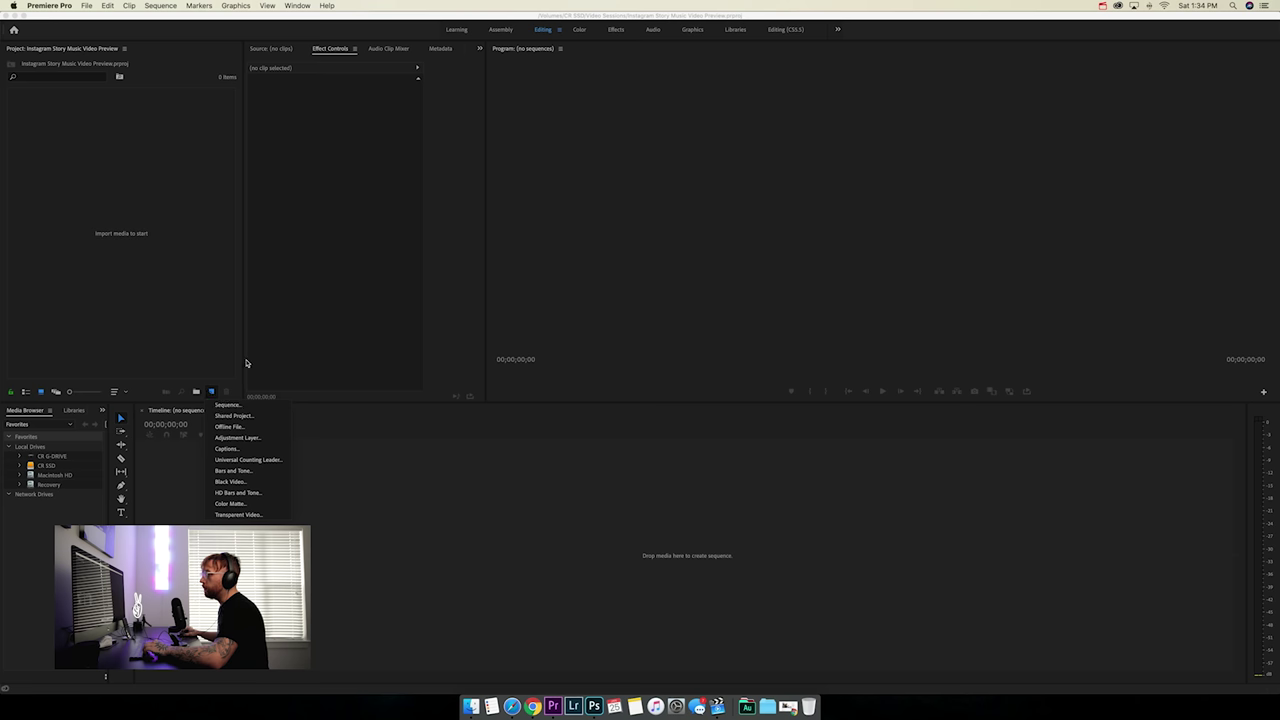
click(230, 406)
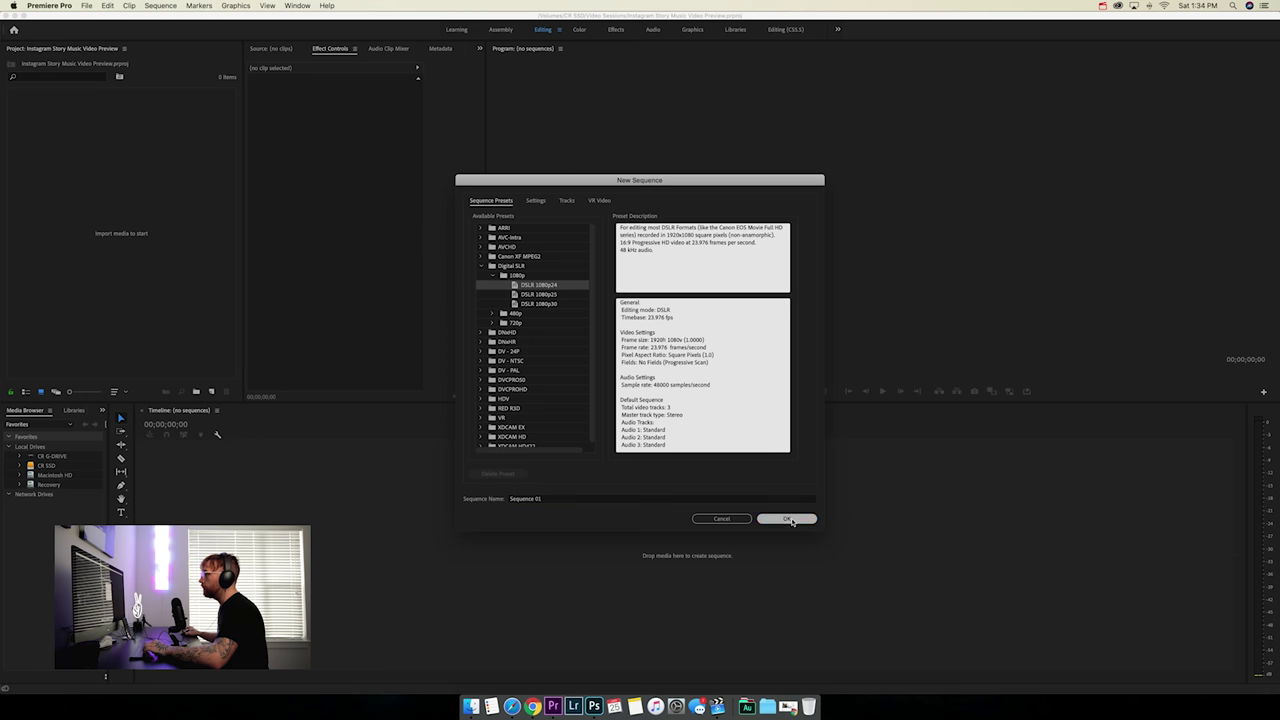
click(786, 517)
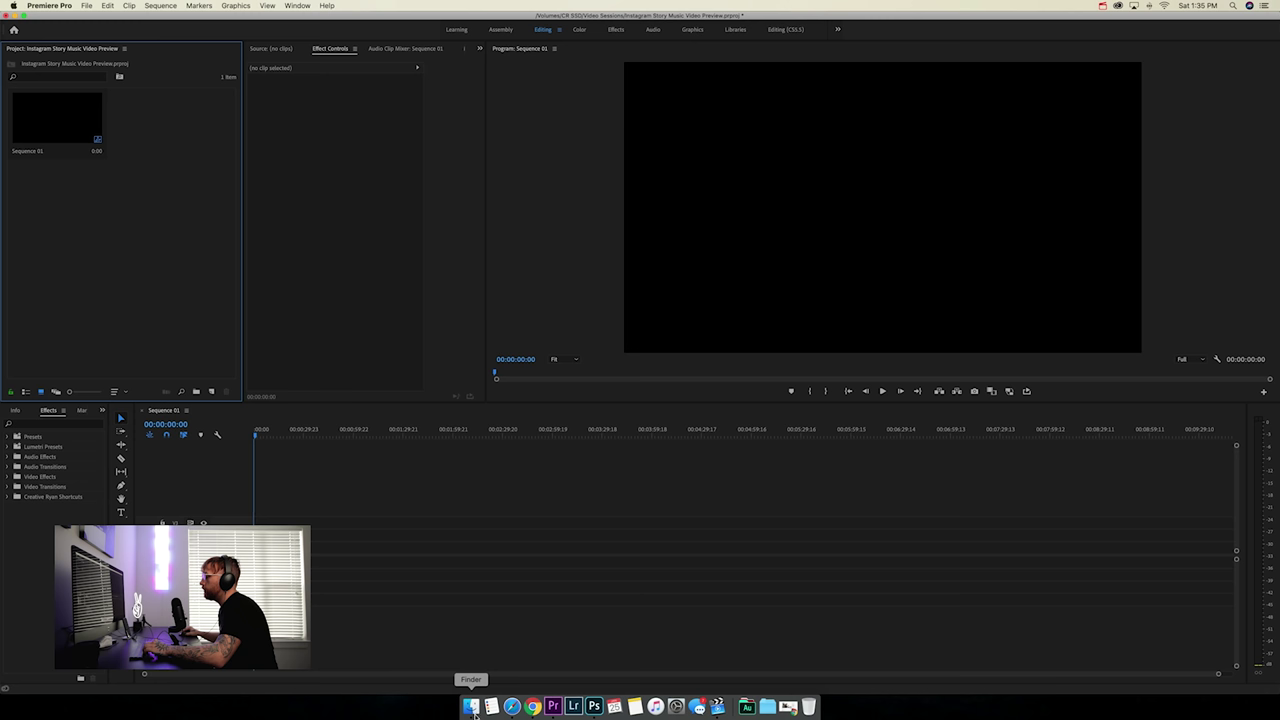
Import Opshun - Don't Judge Me (Official Video).mp4 from Finder into the project and open it in a widened Source monitor
click(471, 706)
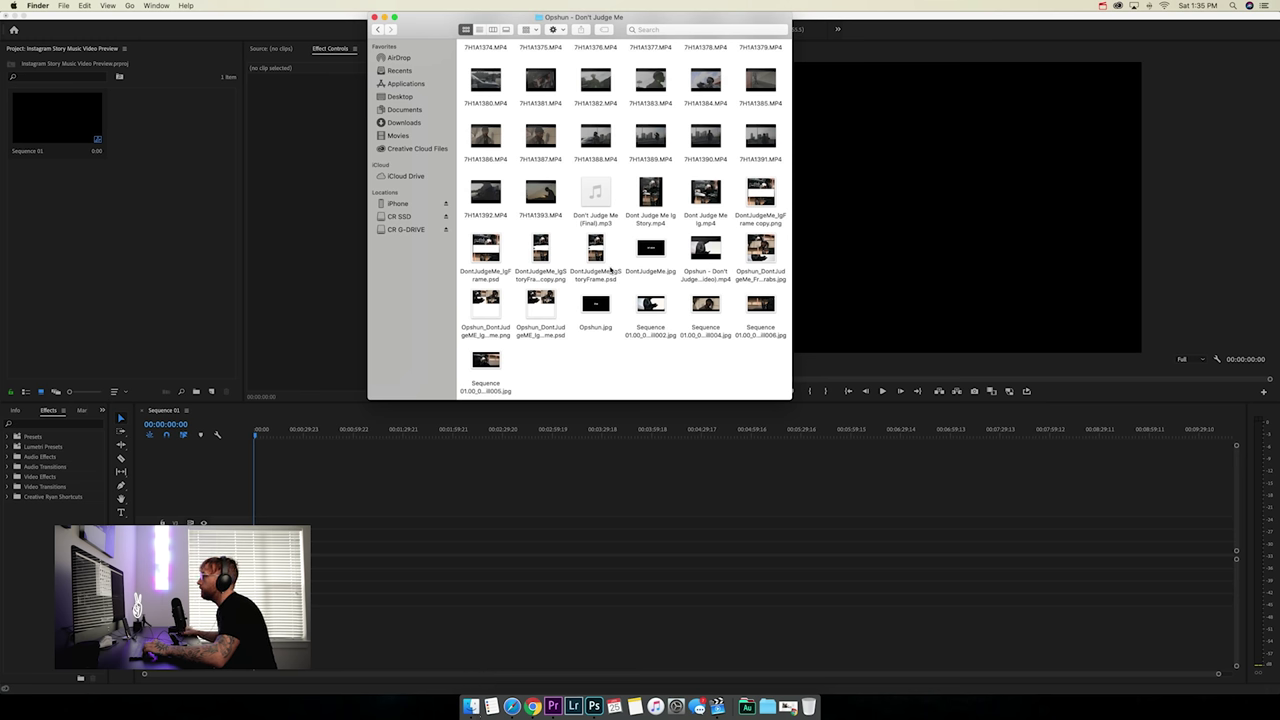
drag(705, 250, 181, 204)
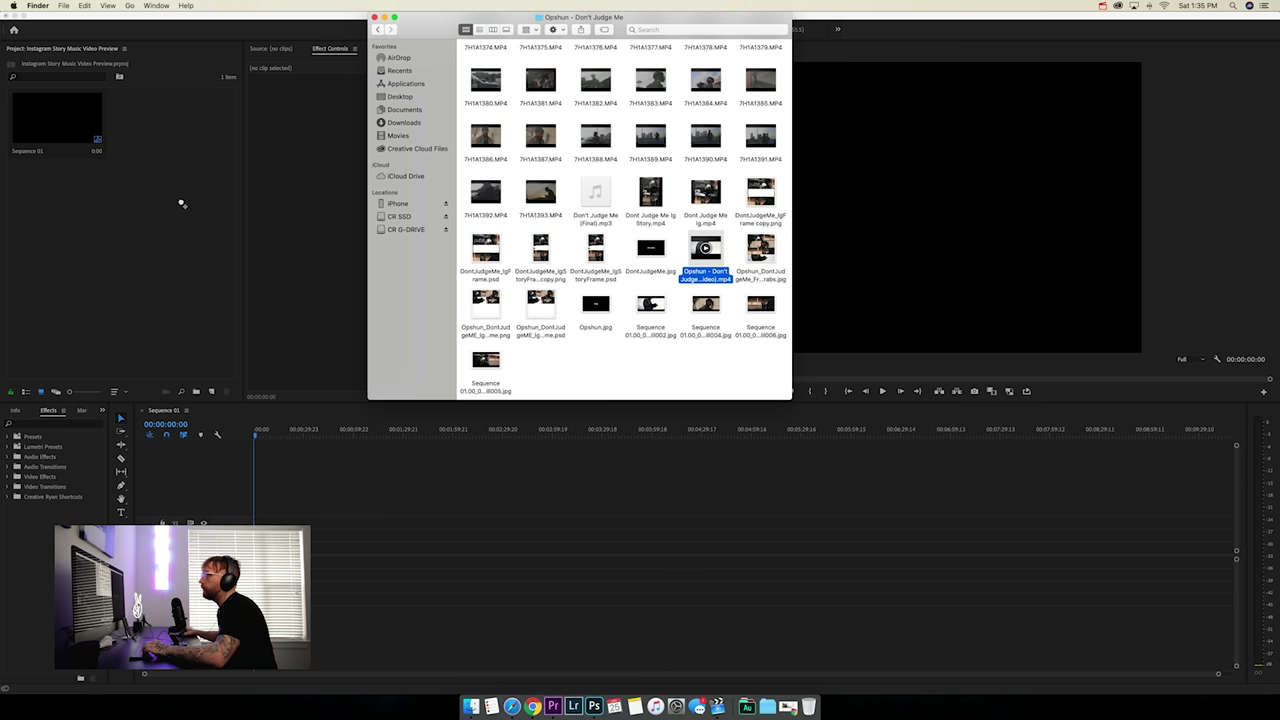
click(374, 18)
double_click(155, 130)
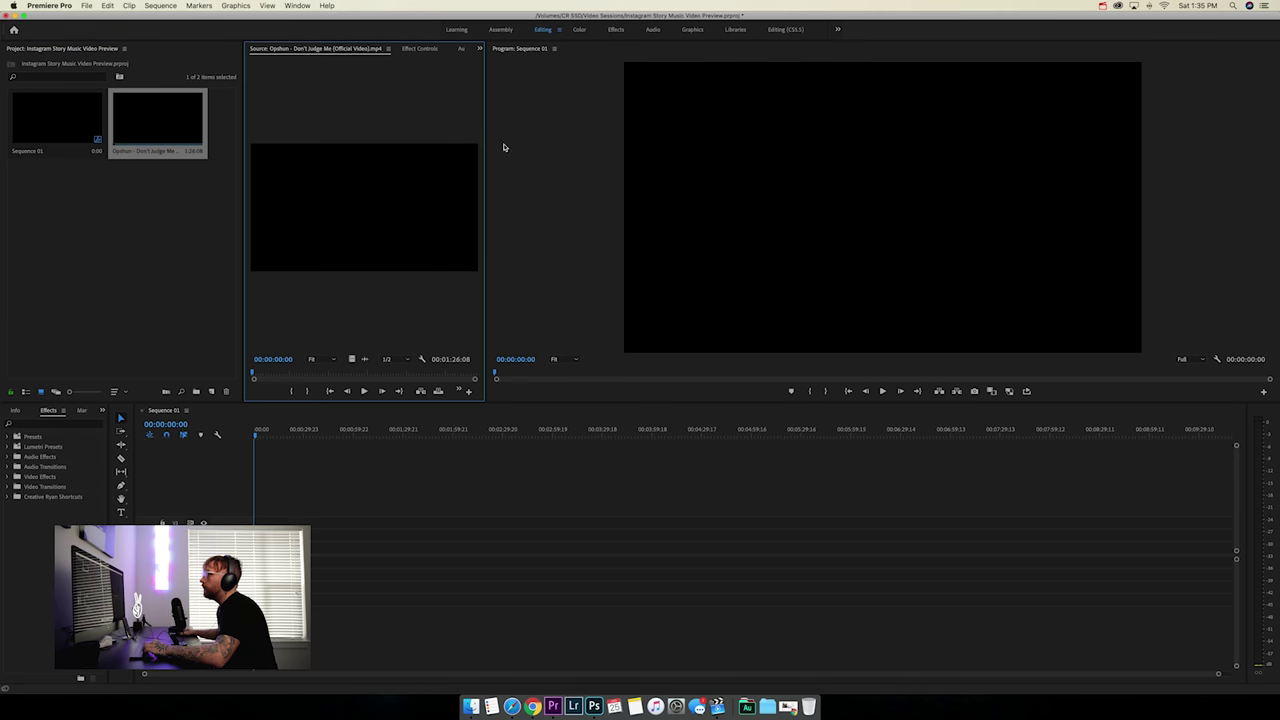
drag(484, 161, 701, 172)
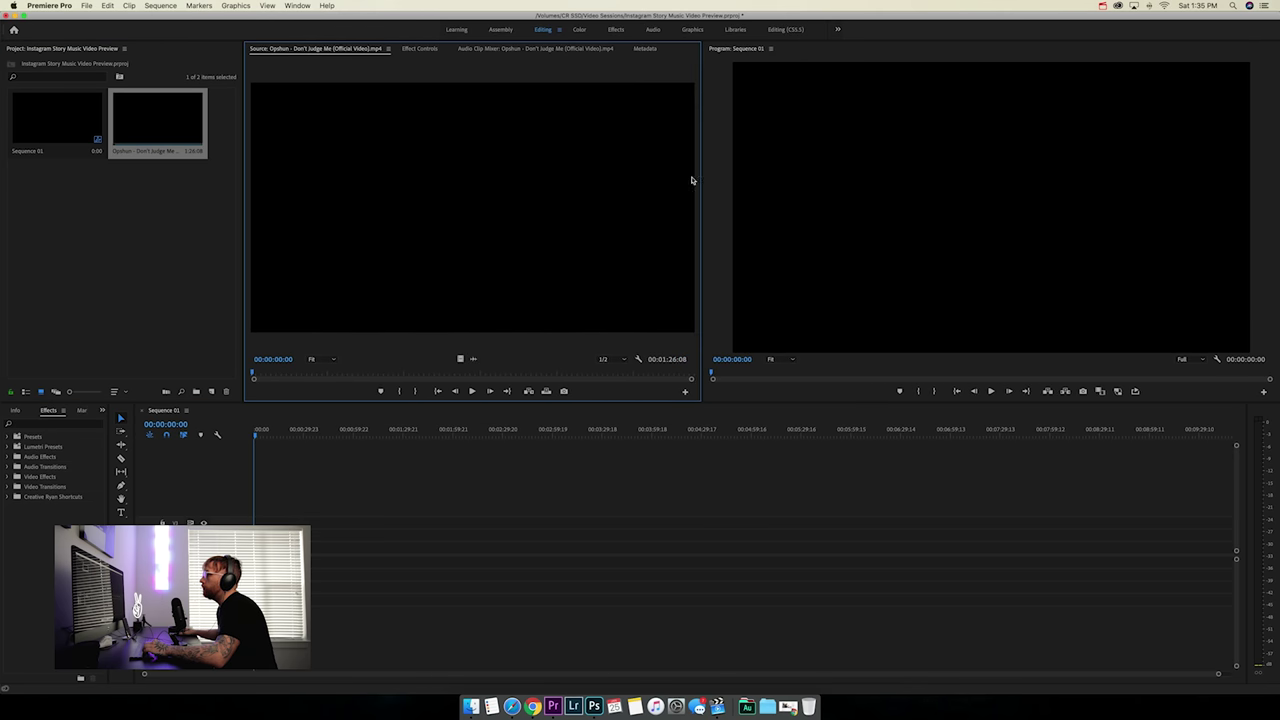
Export the music video's frame at 00:00:45:02 as a JPEG still to the desktop
drag(270, 372, 366, 374)
key(XF86AudioRaiseVolume)
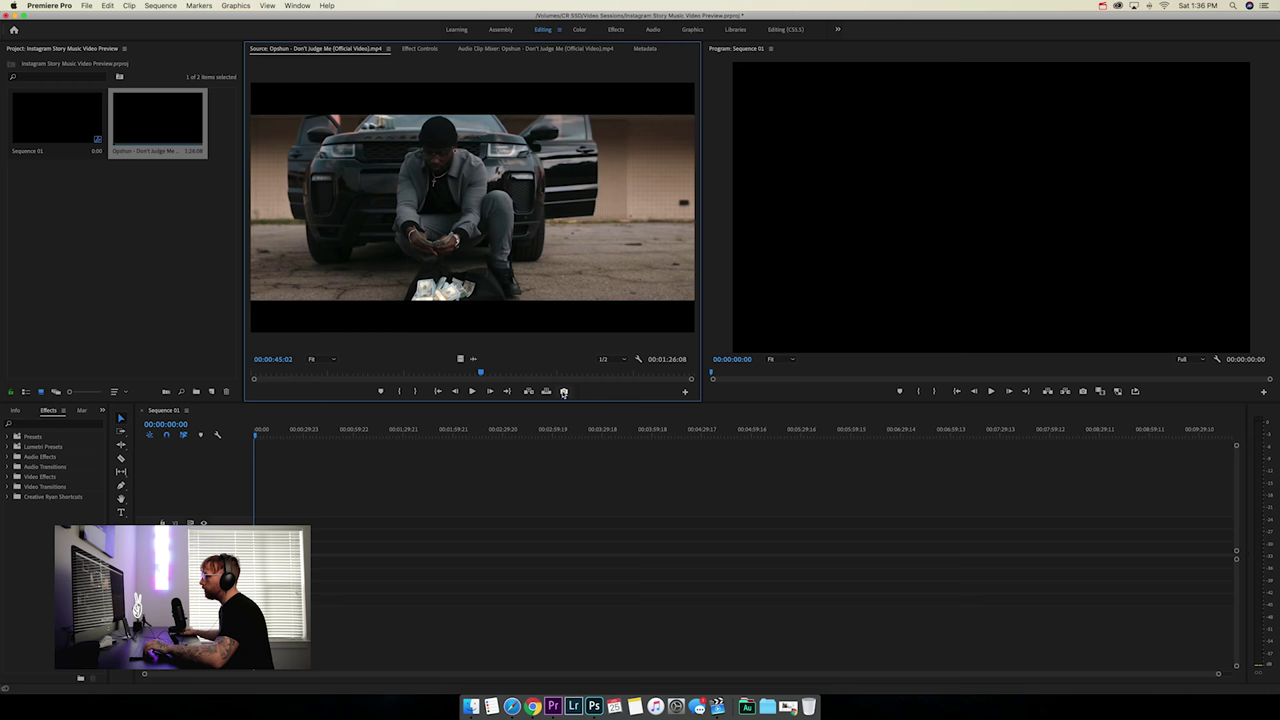
click(565, 395)
click(710, 394)
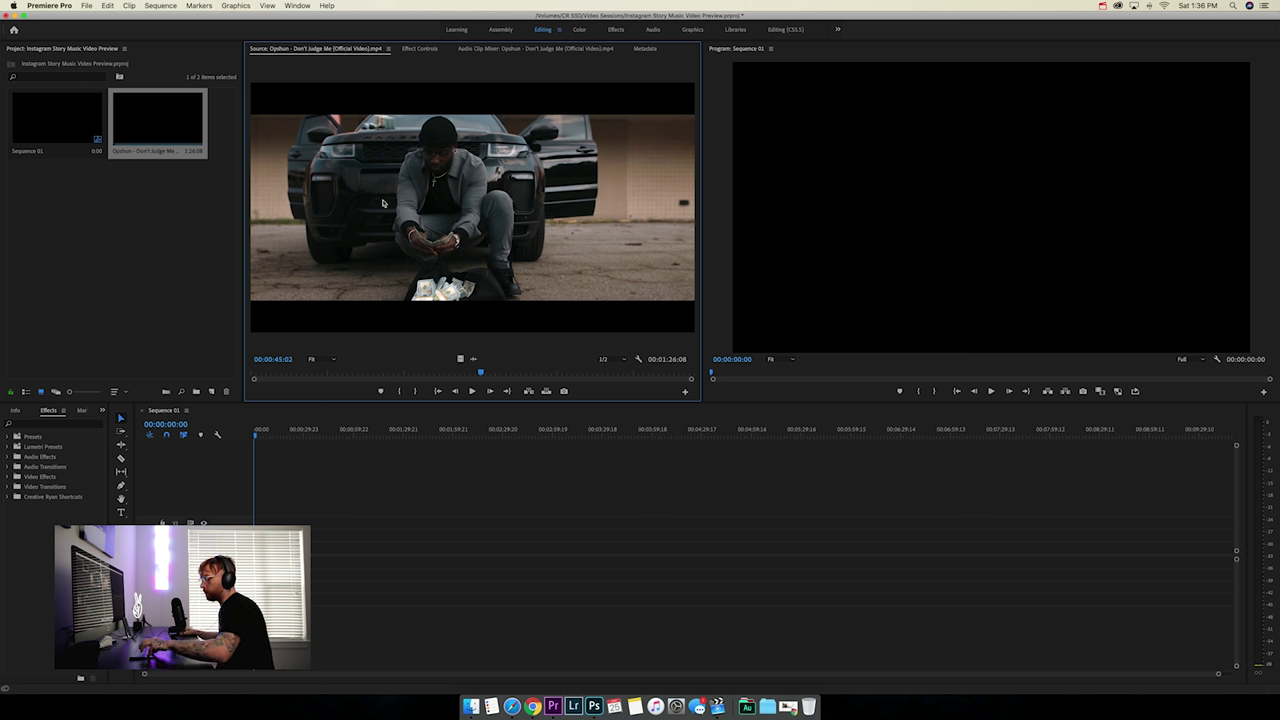
Take a screenshot of the picture area in the Source monitor, without the black bars
drag(254, 117, 700, 304)
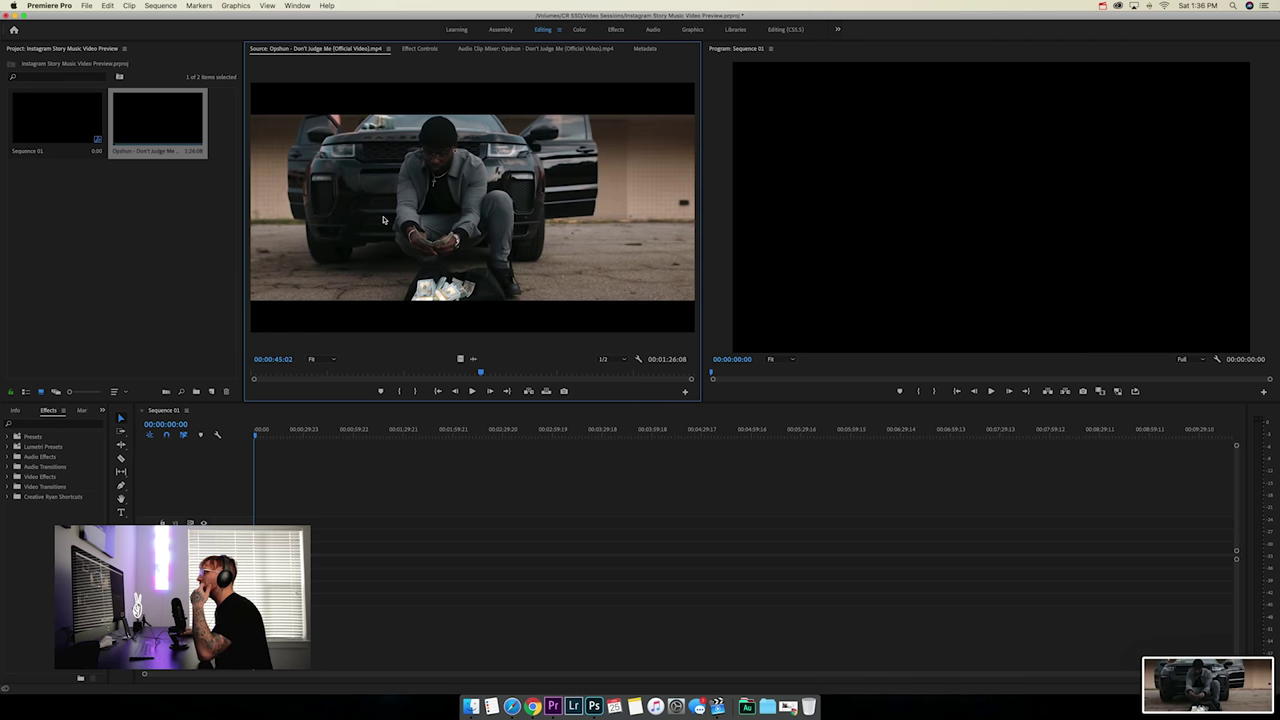
click(564, 392)
click(666, 394)
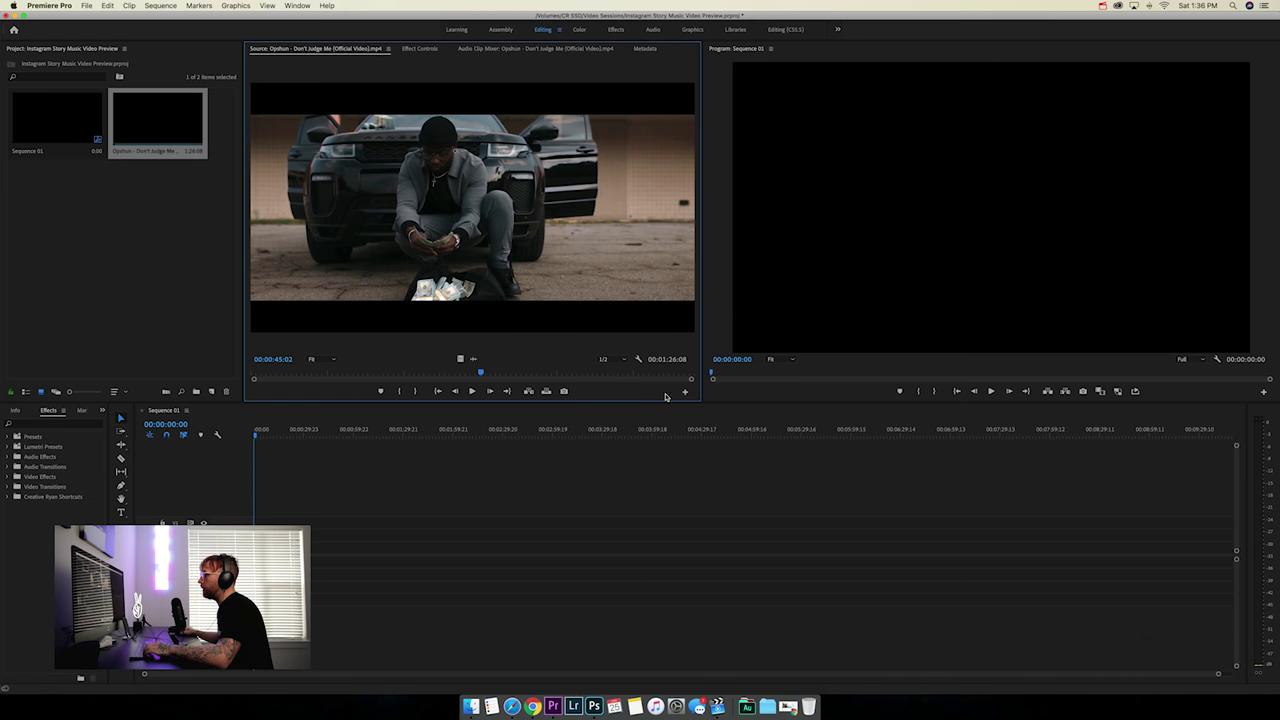
Export the music video's frame at 00:00:42:00 as a JPEG still to the desktop
click(464, 372)
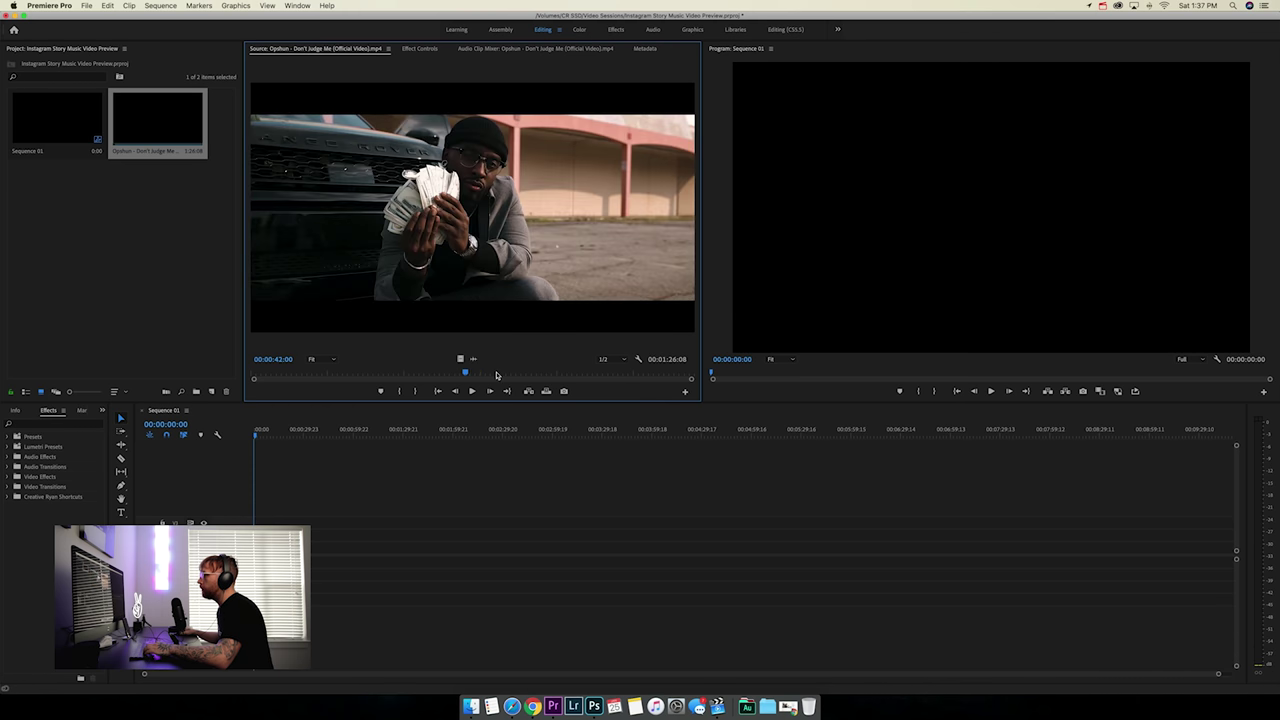
click(562, 393)
click(713, 394)
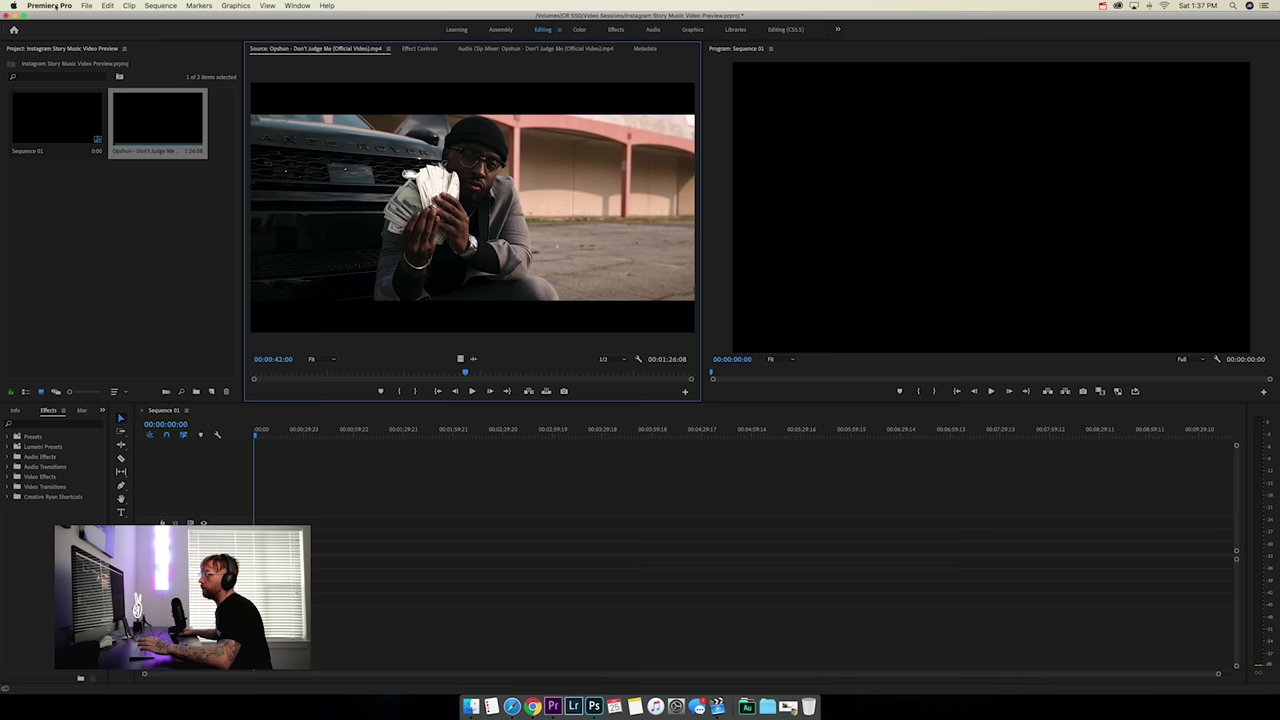
Switch to Photoshop and create a new 1080 x 1920 px RGB document at 300 ppi
click(50, 5)
click(60, 90)
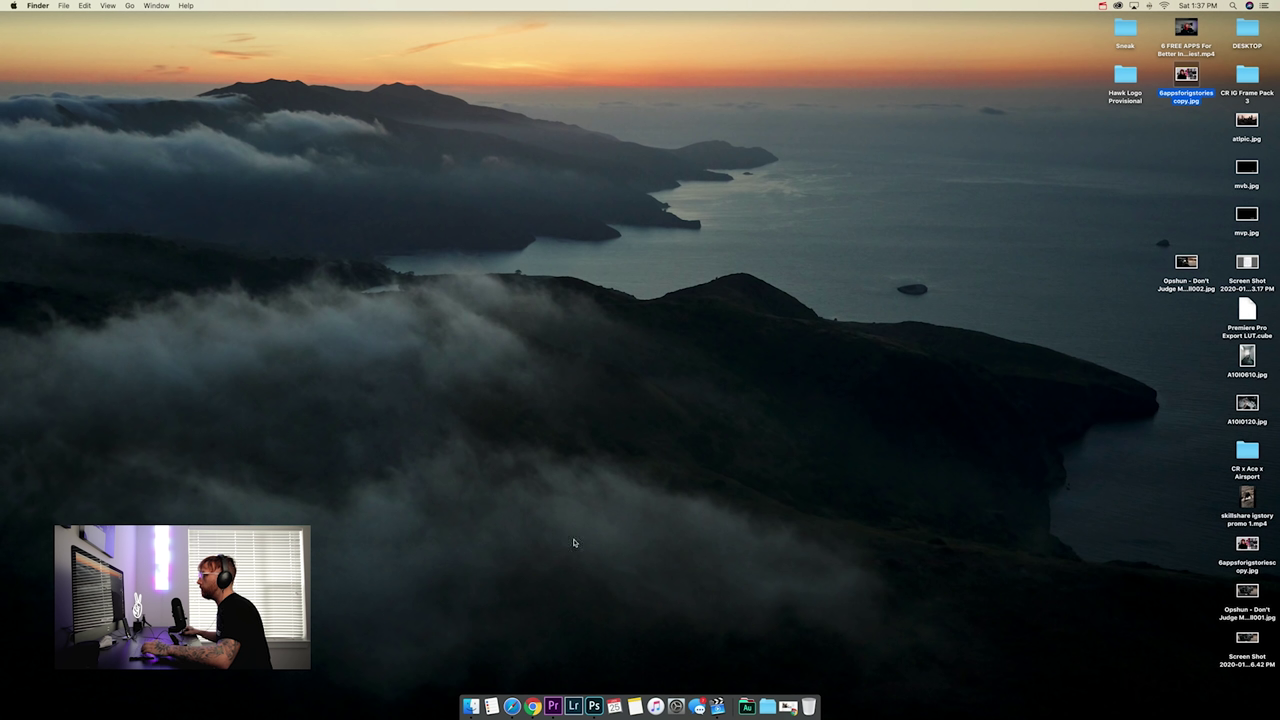
click(596, 707)
click(36, 215)
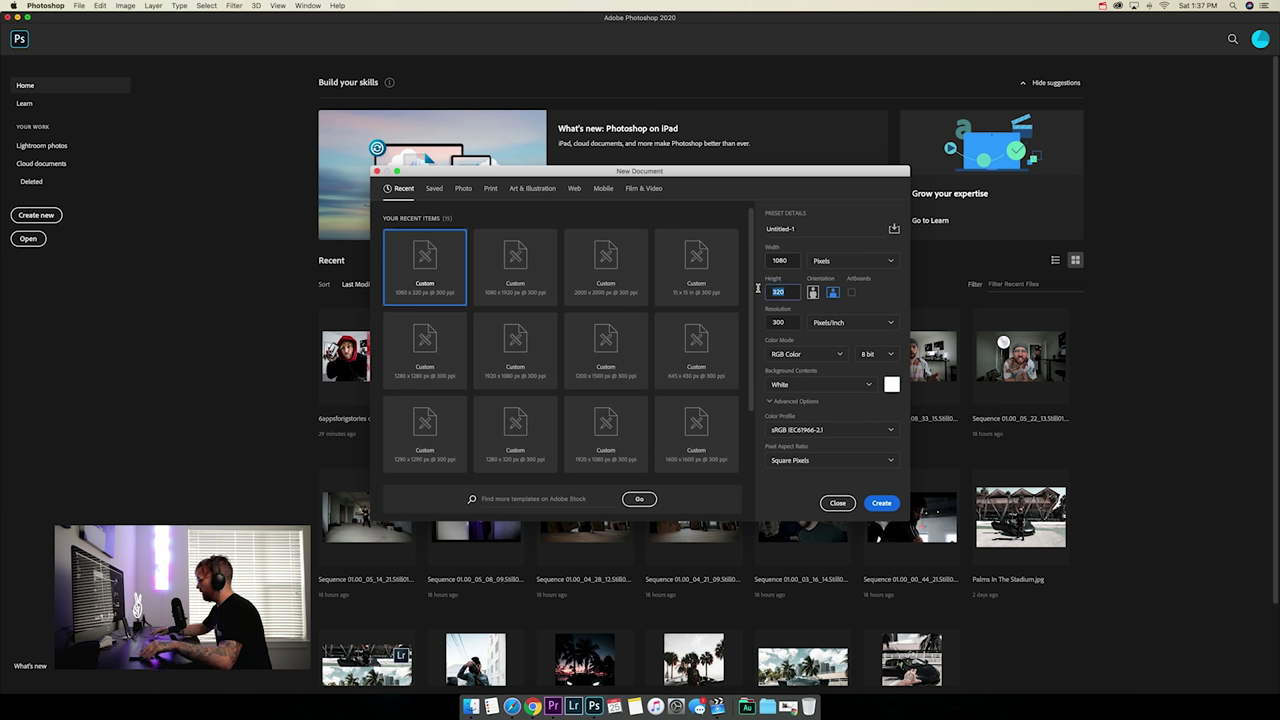
key(Return)
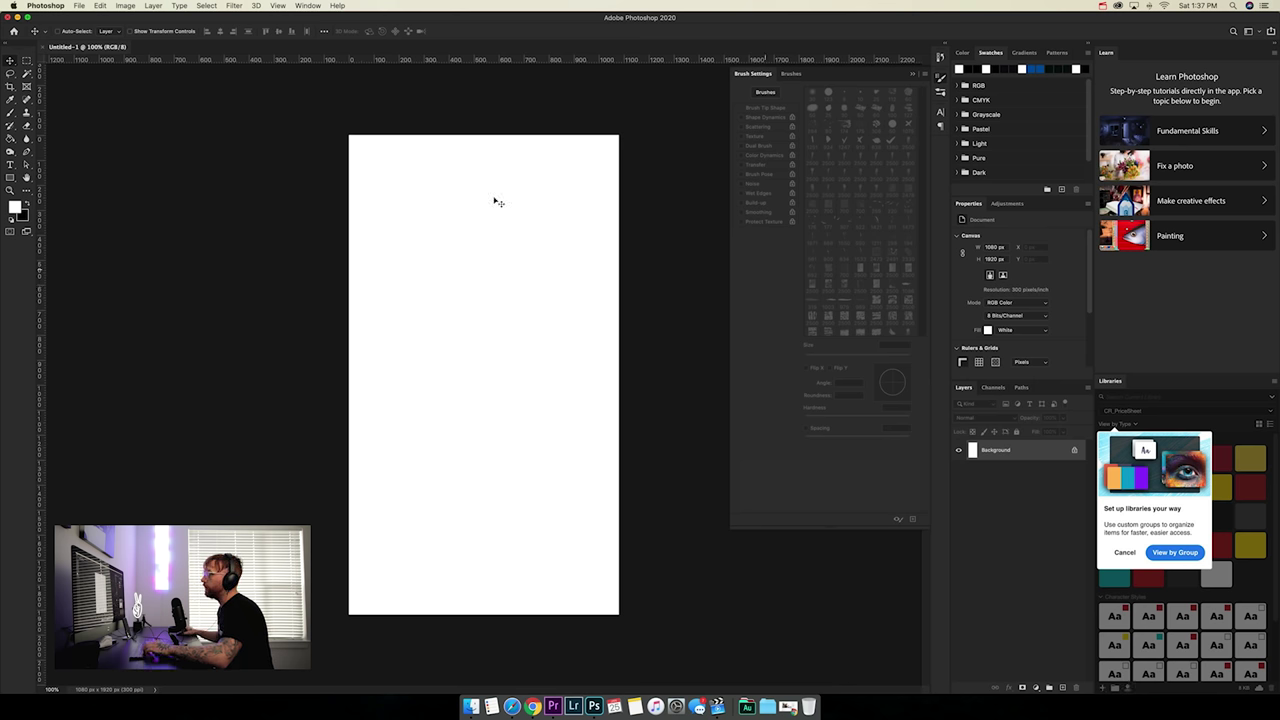
Fill the Background layer with black using the Paint Bucket tool
click(12, 218)
key(g)
click(385, 258)
key(a)
Open the two exported music video stills, 001 and 002, from the Desktop folder
click(79, 5)
click(92, 24)
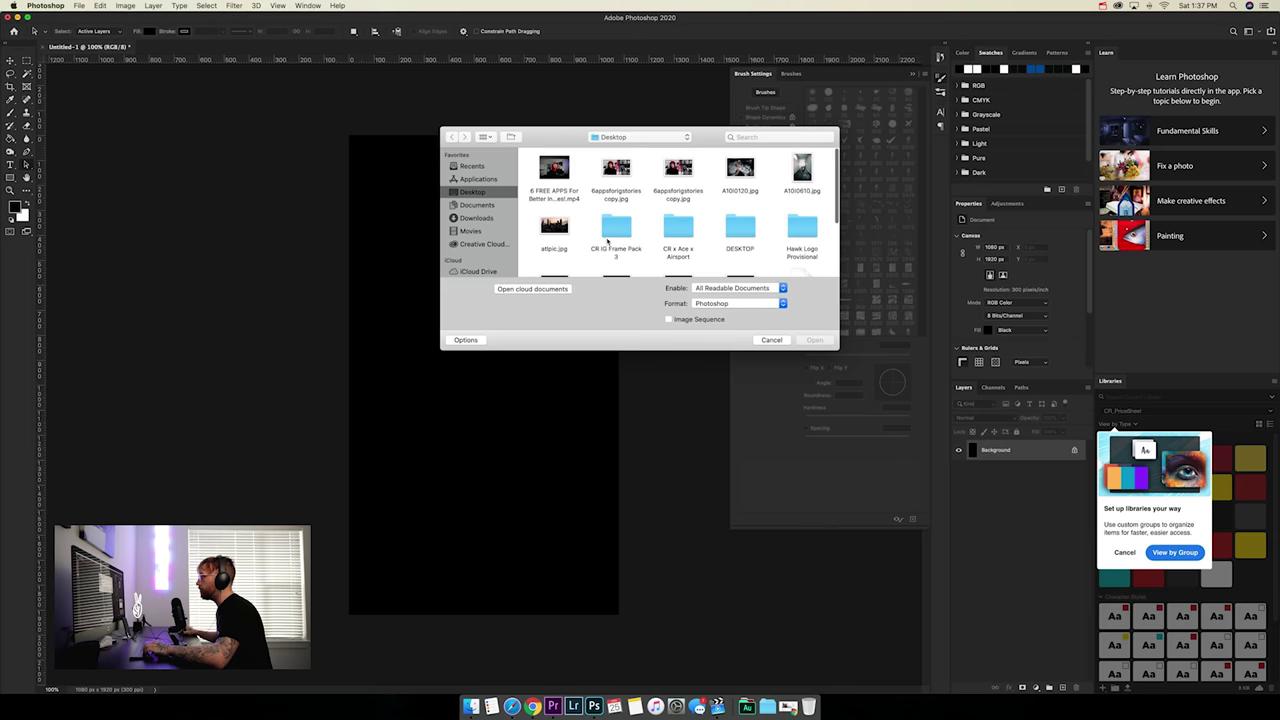
scroll(740, 182, down, 5)
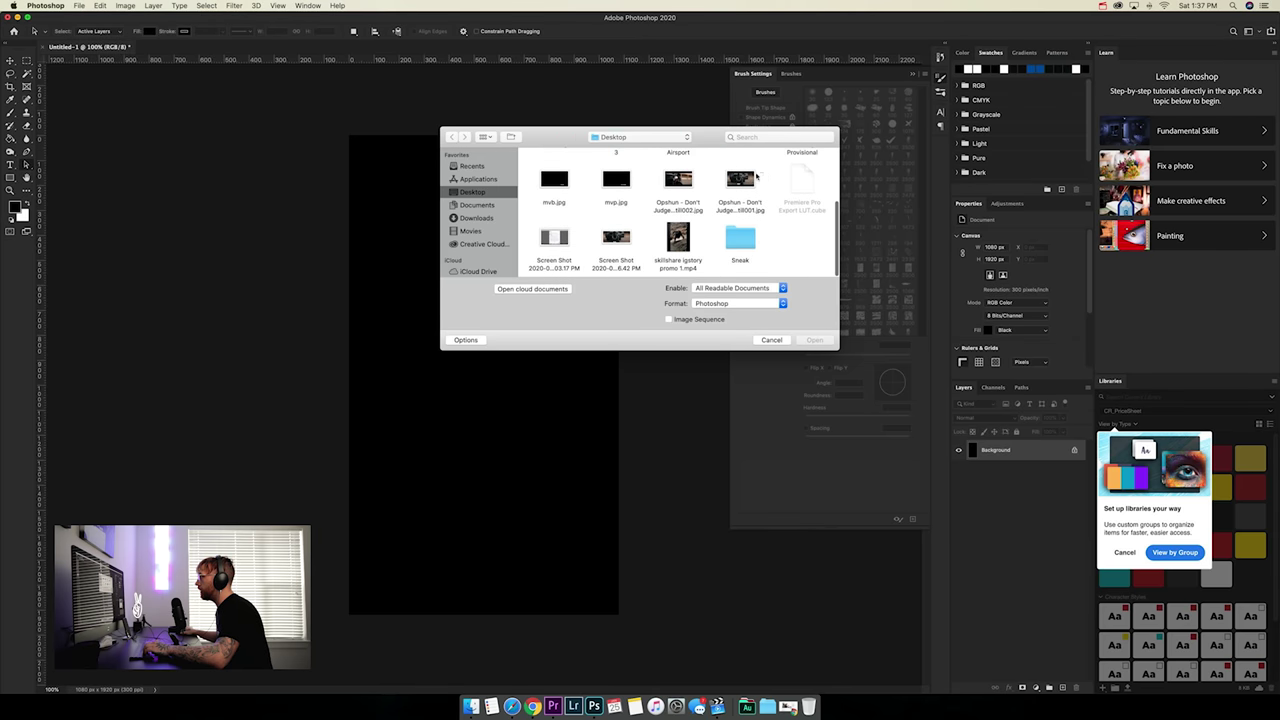
click(740, 180)
shift+click(678, 180)
click(815, 340)
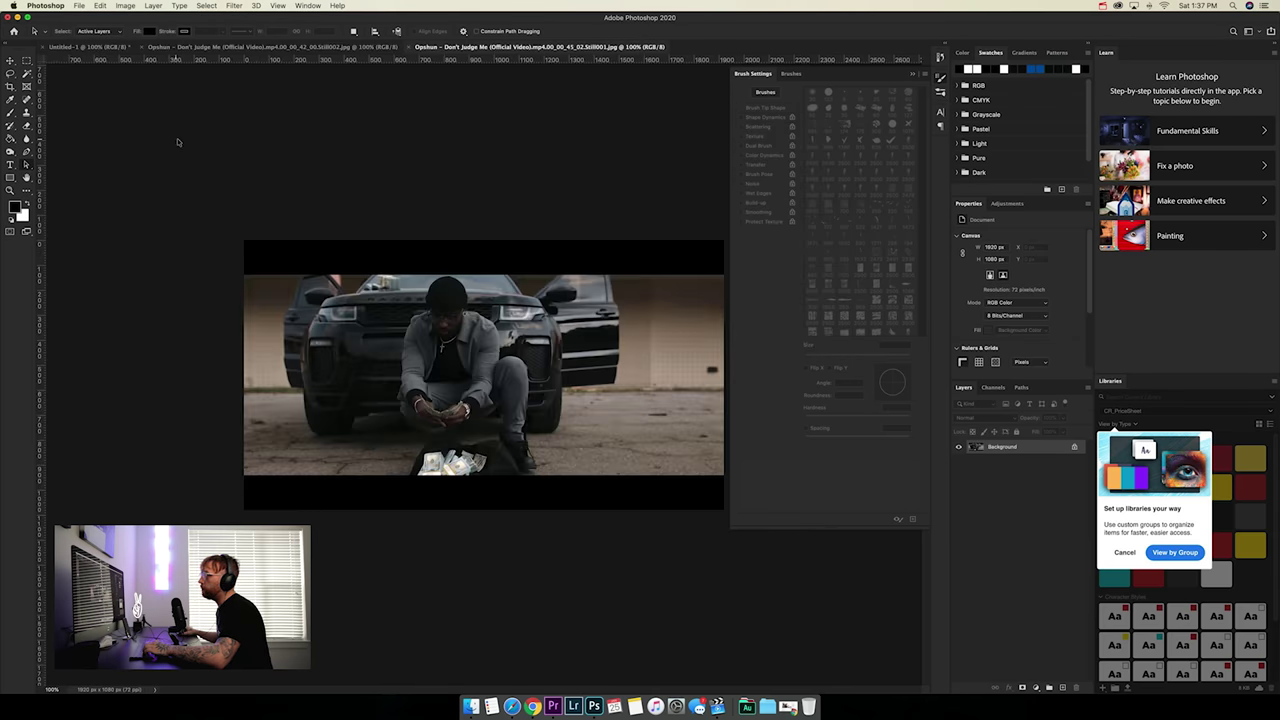
Copy the 00:00:42:00 still without its black bars into Untitled-1 and align it with the canvas's upper edge
key(ctrl+shift+Tab)
key(m)
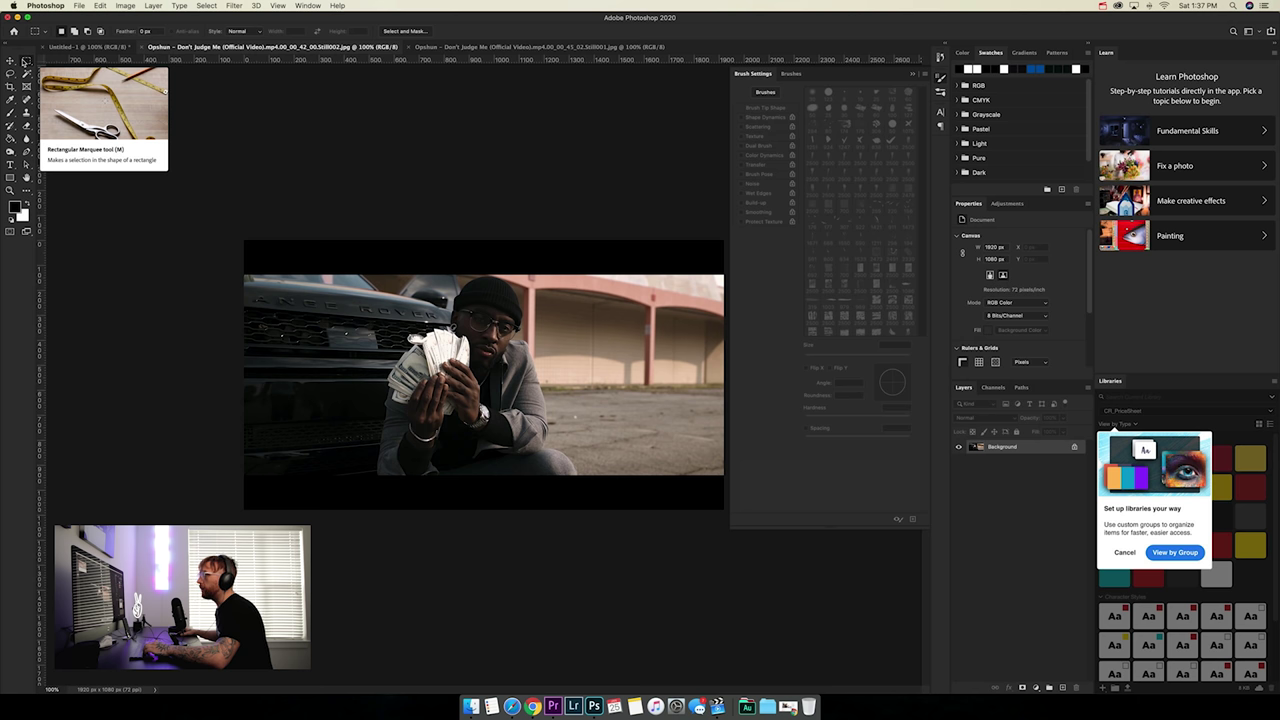
drag(244, 275, 729, 473)
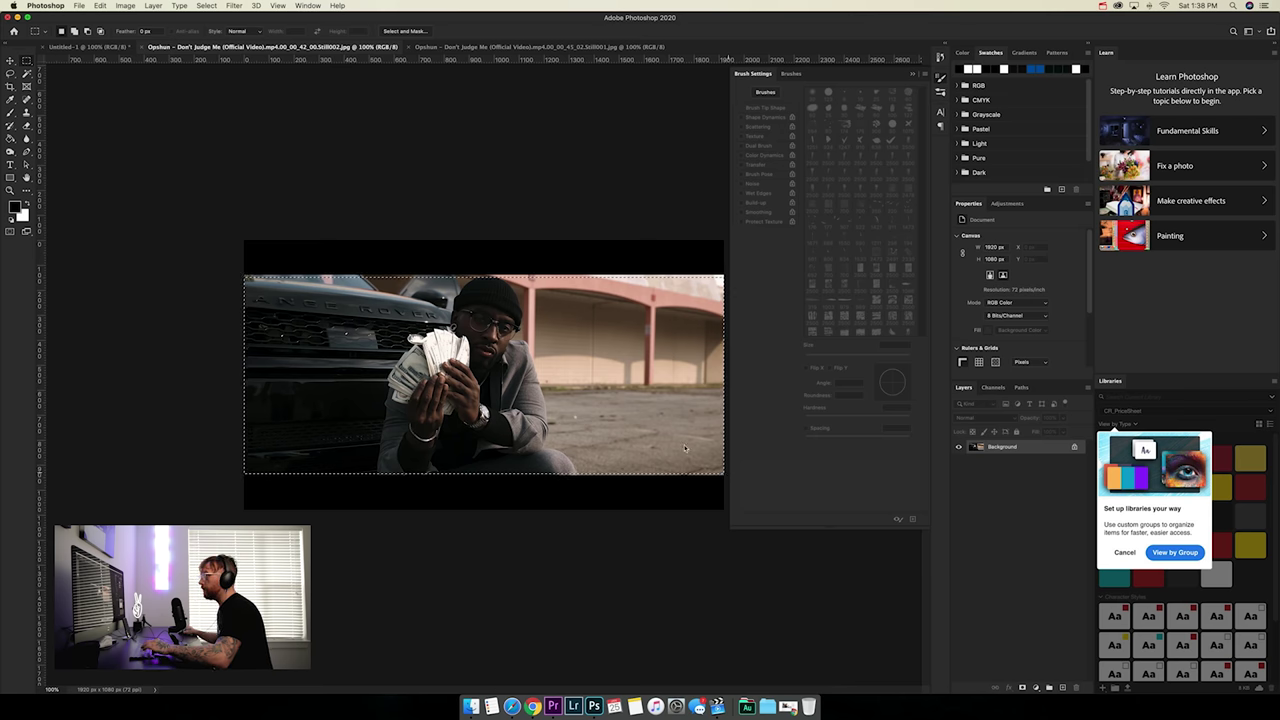
click(96, 47)
key(ctrl+v)
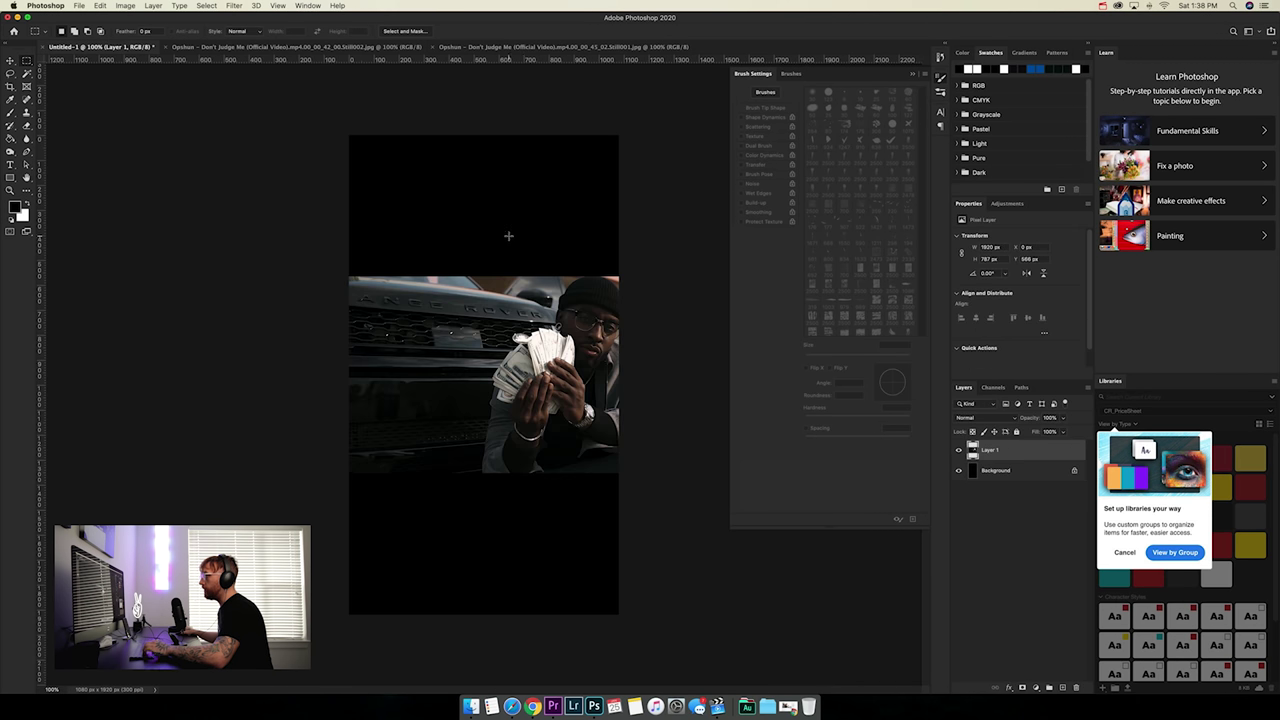
key(v)
drag(534, 260, 538, 119)
Copy the 00:00:45:02 still without its black bars into Untitled-1 and align it with the canvas's lower edge
click(480, 47)
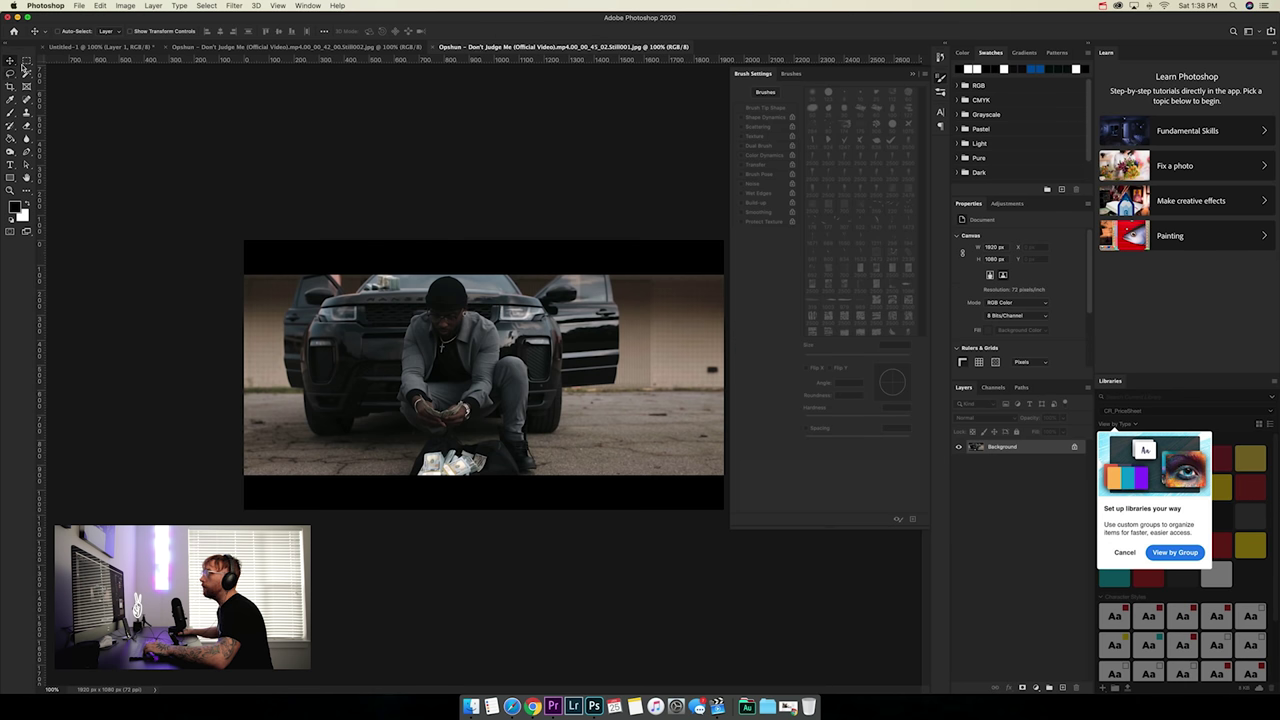
click(27, 61)
drag(228, 277, 730, 476)
key(ctrl+c)
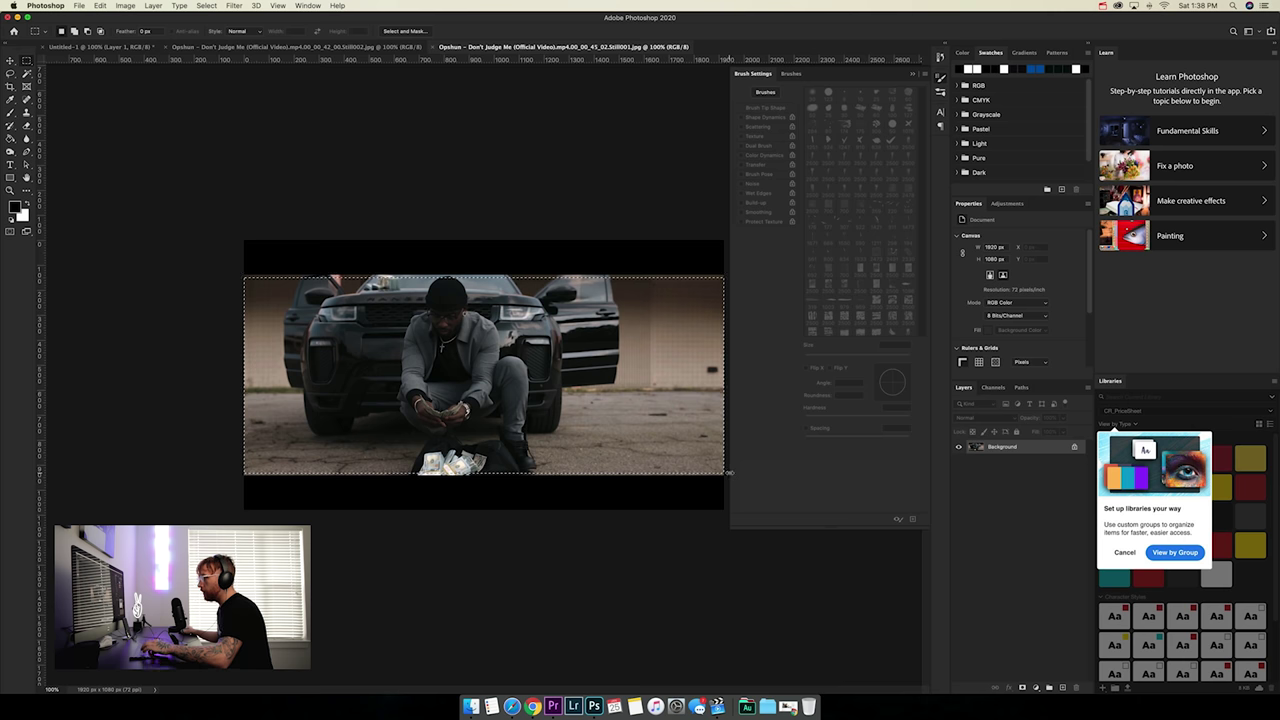
click(100, 47)
key(ctrl+v)
key(v)
drag(551, 343, 543, 484)
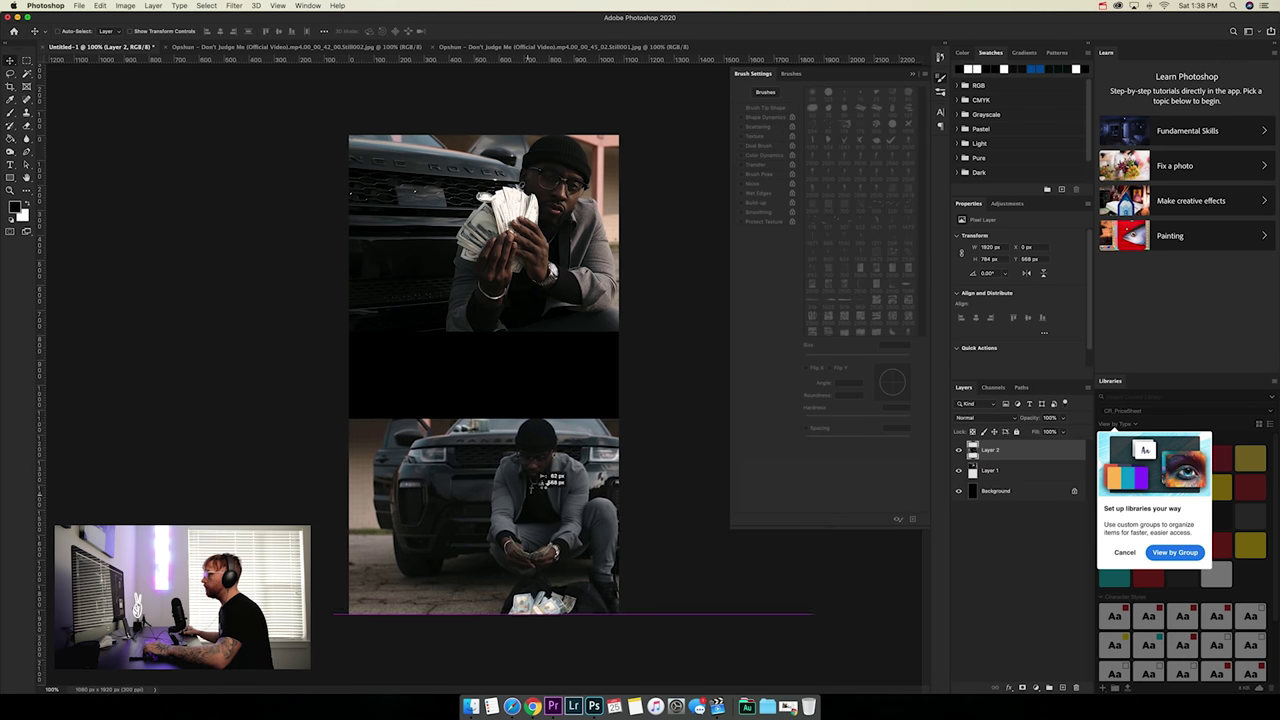
Scale Layer 2 up to about 2264 px wide and reposition it so the seated man is centred in the canvas
key(ctrl+t)
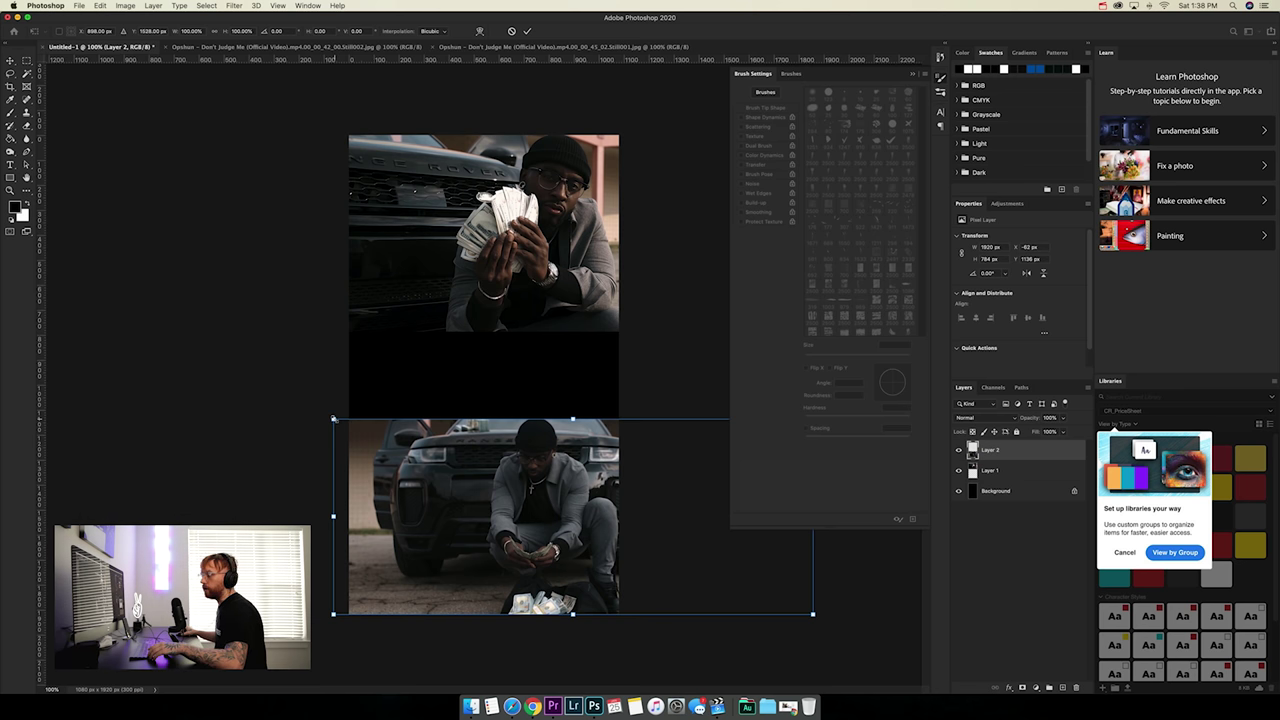
drag(334, 419, 250, 381)
drag(601, 471, 622, 471)
click(527, 32)
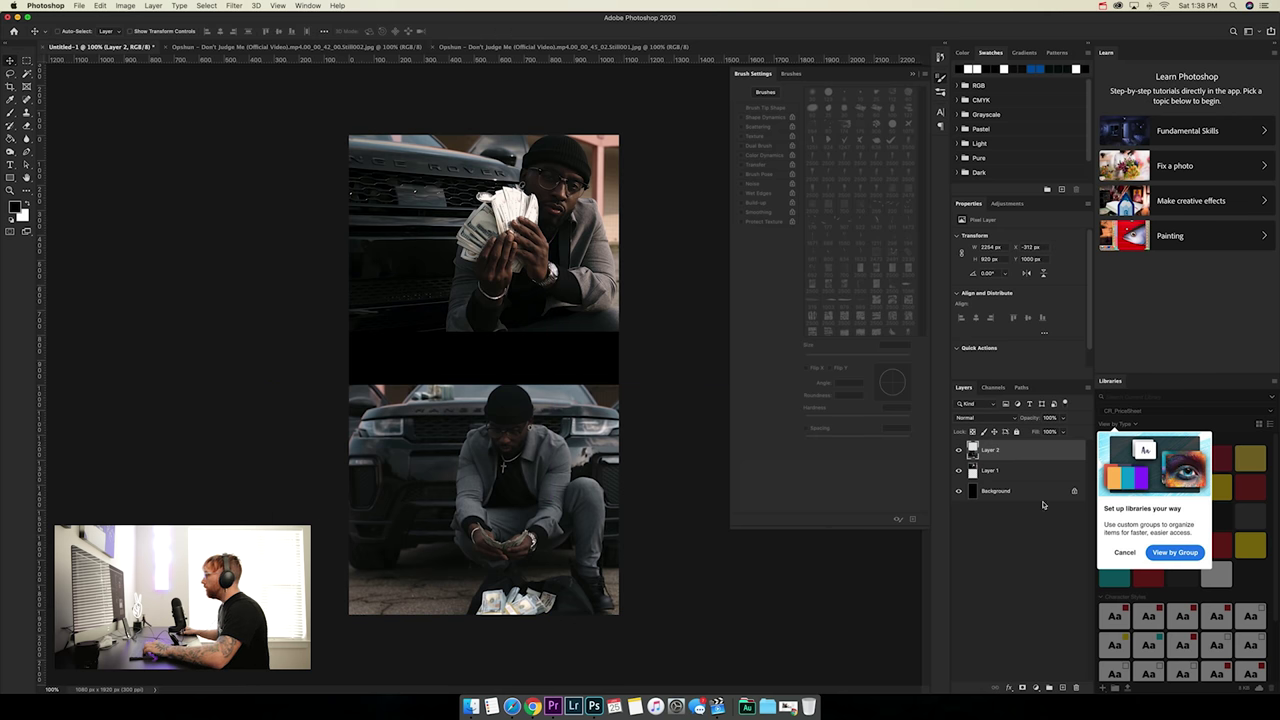
Scale Layer 1 up to about 2143 px wide and shift it sideways to frame the man holding the cash
click(1000, 472)
key(super+t)
drag(310, 335, 349, 338)
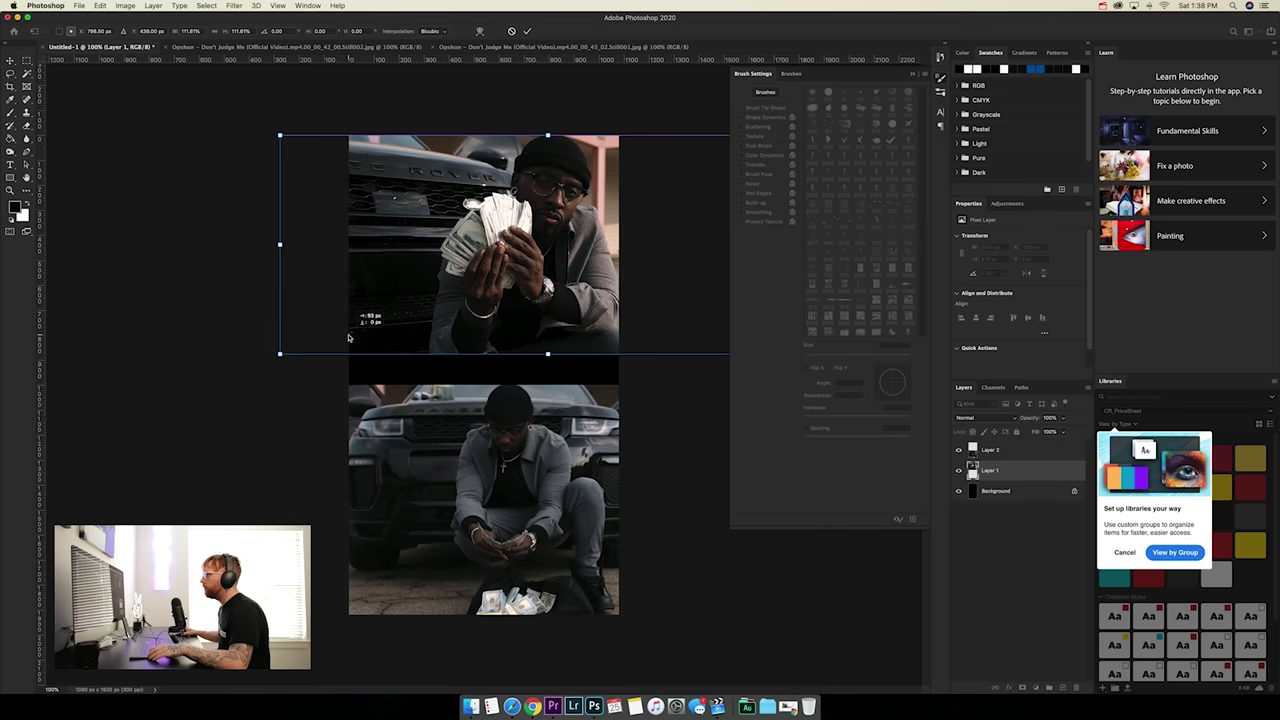
click(528, 31)
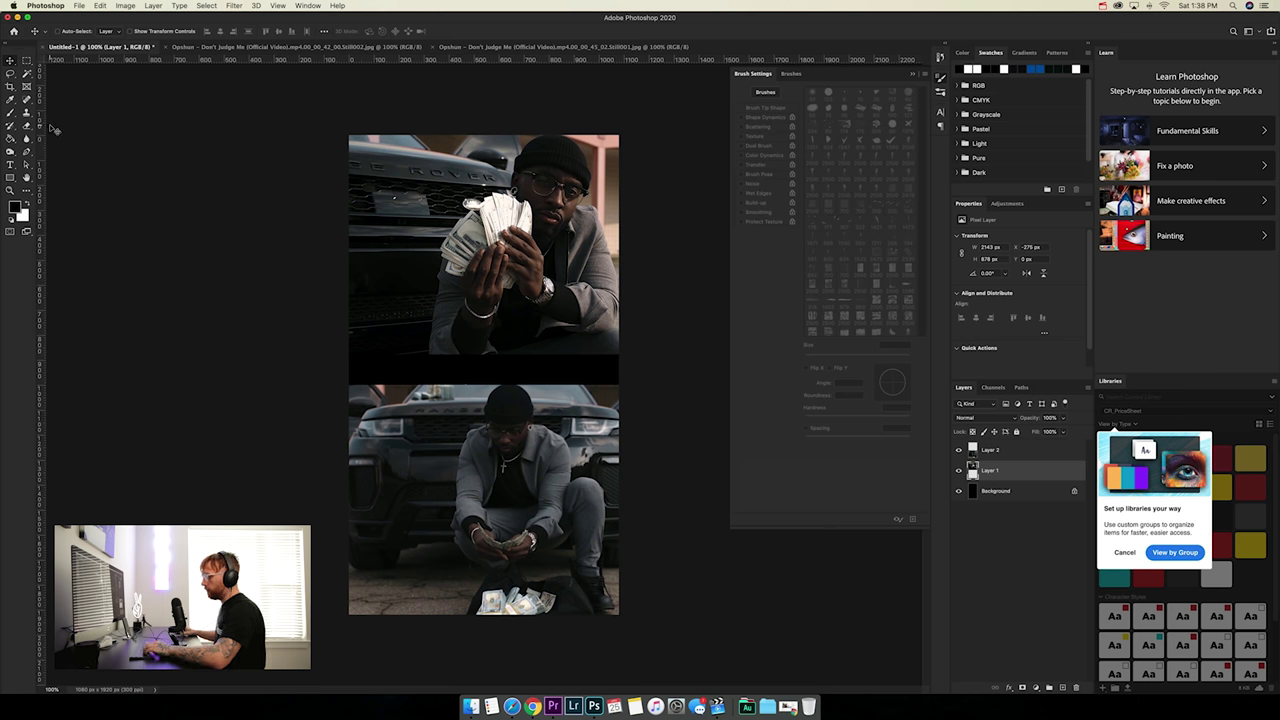
Create a white placeholder rectangle about 969 × 317 px over the gap between the photos, on a new topmost layer
click(27, 61)
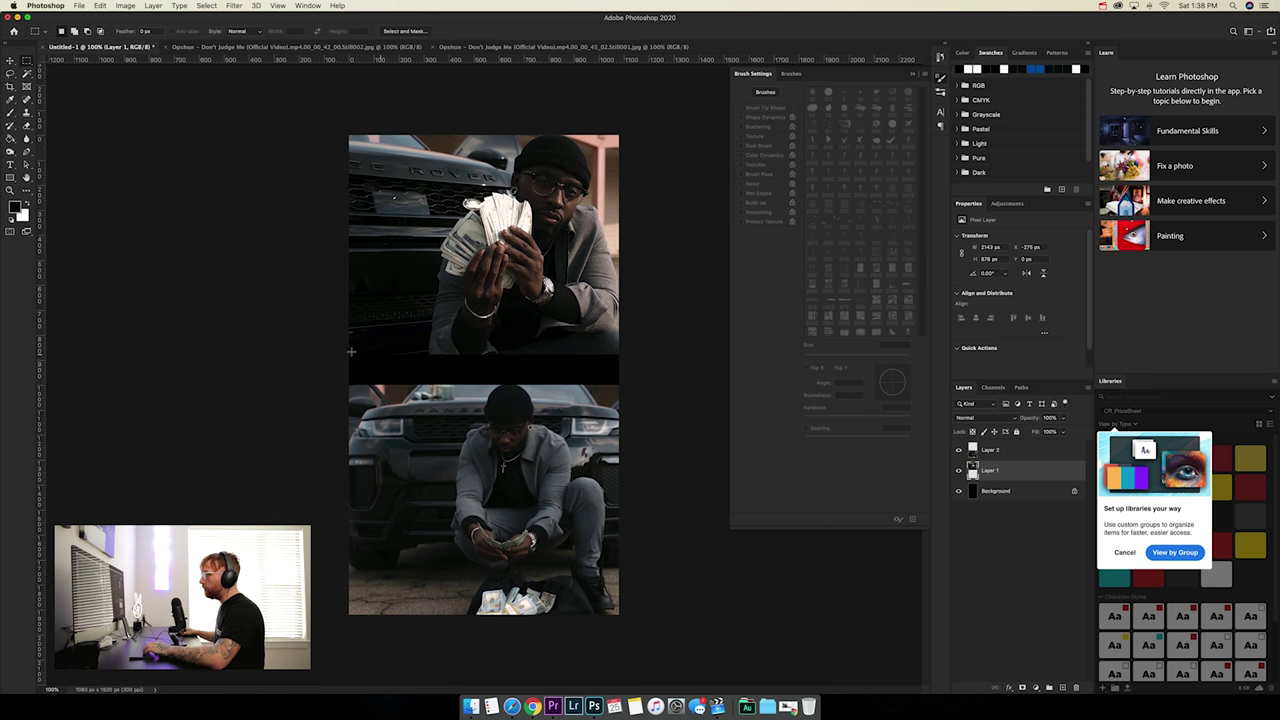
drag(362, 336, 604, 416)
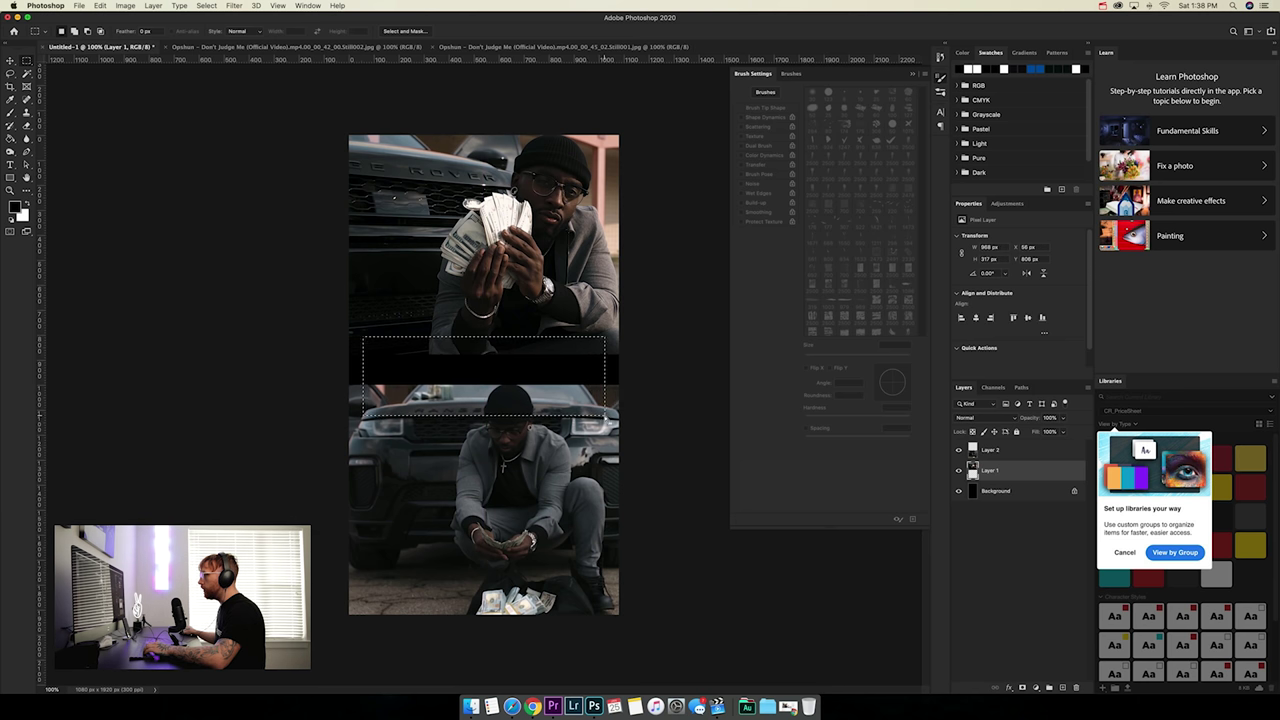
click(1062, 687)
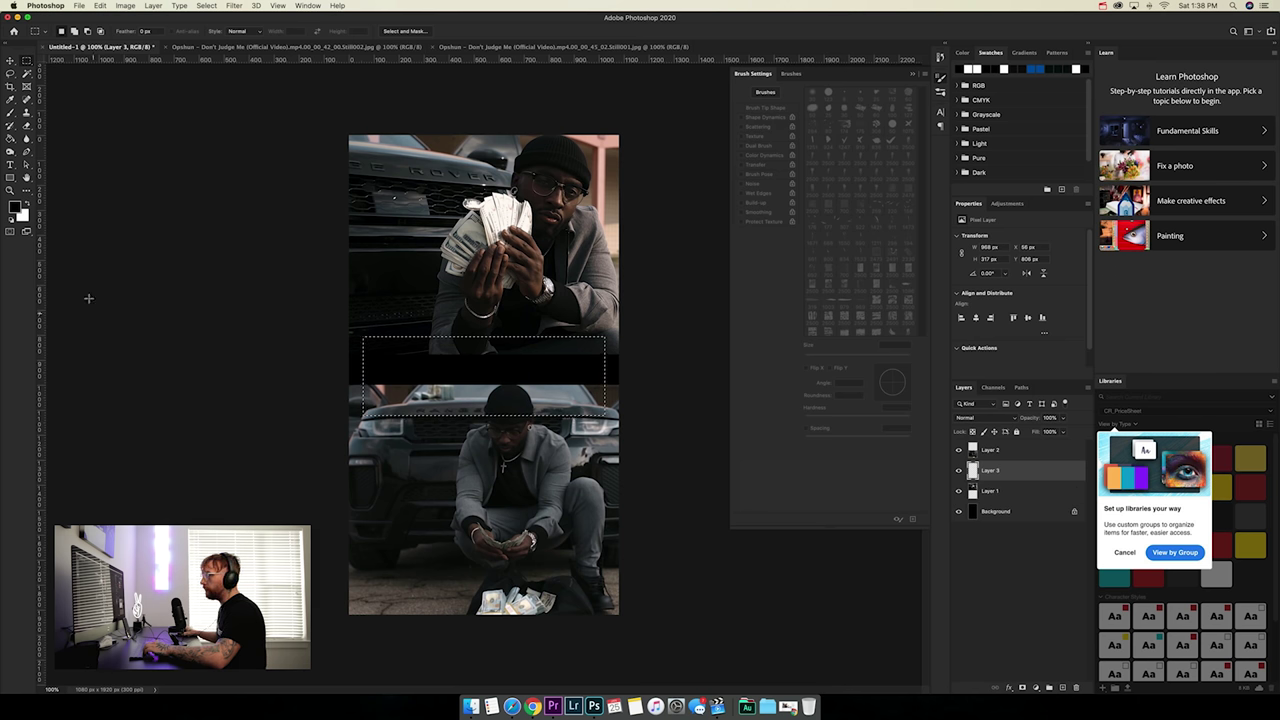
click(28, 204)
key(g)
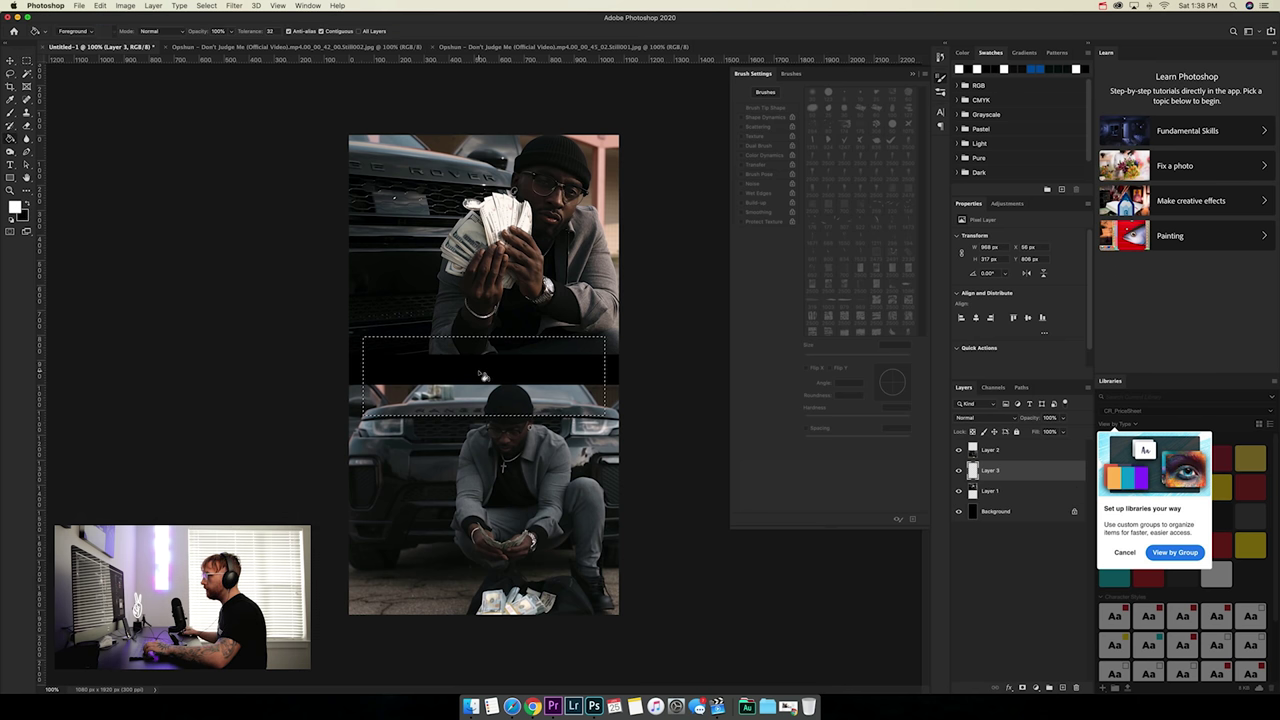
click(483, 374)
drag(990, 470, 1004, 446)
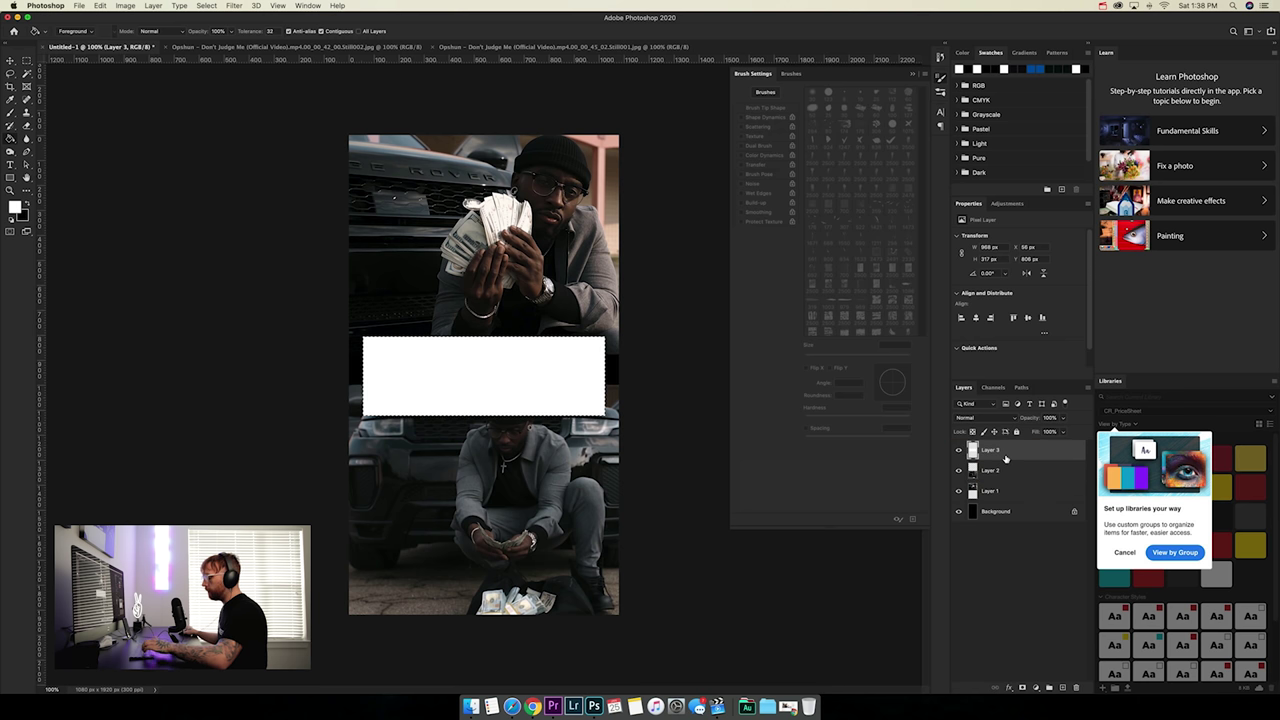
key(super+d)
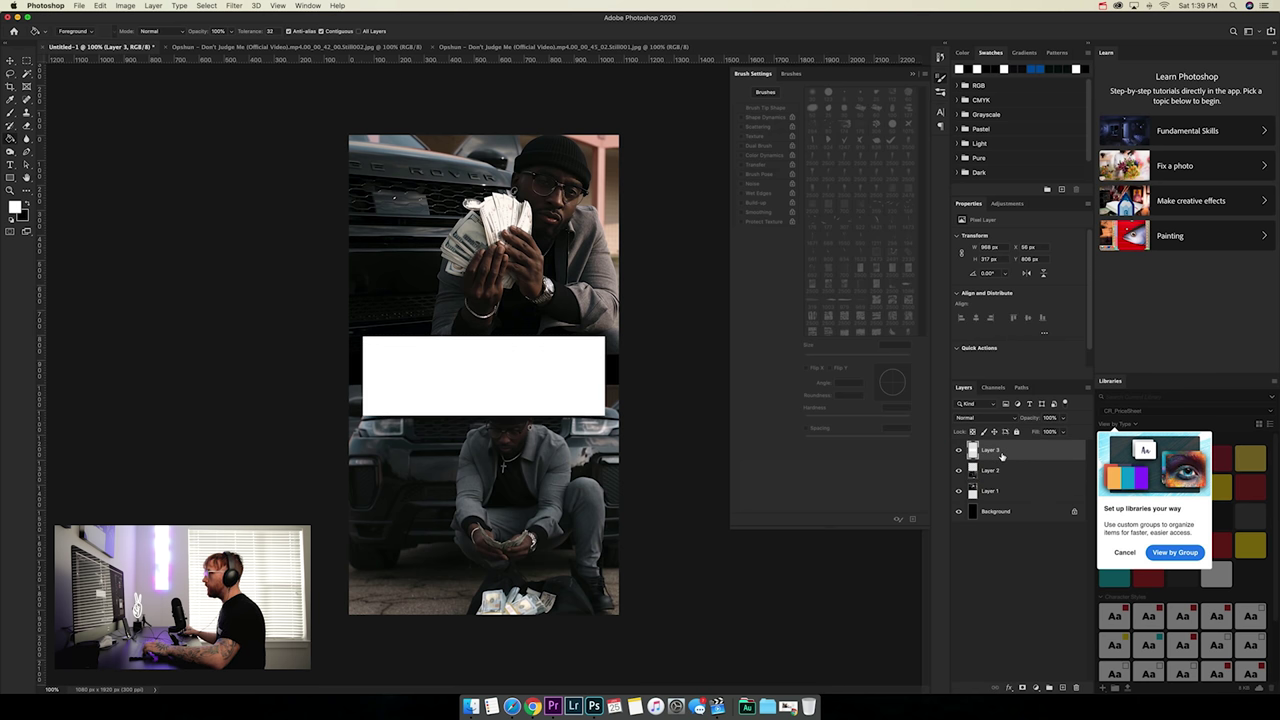
key(v)
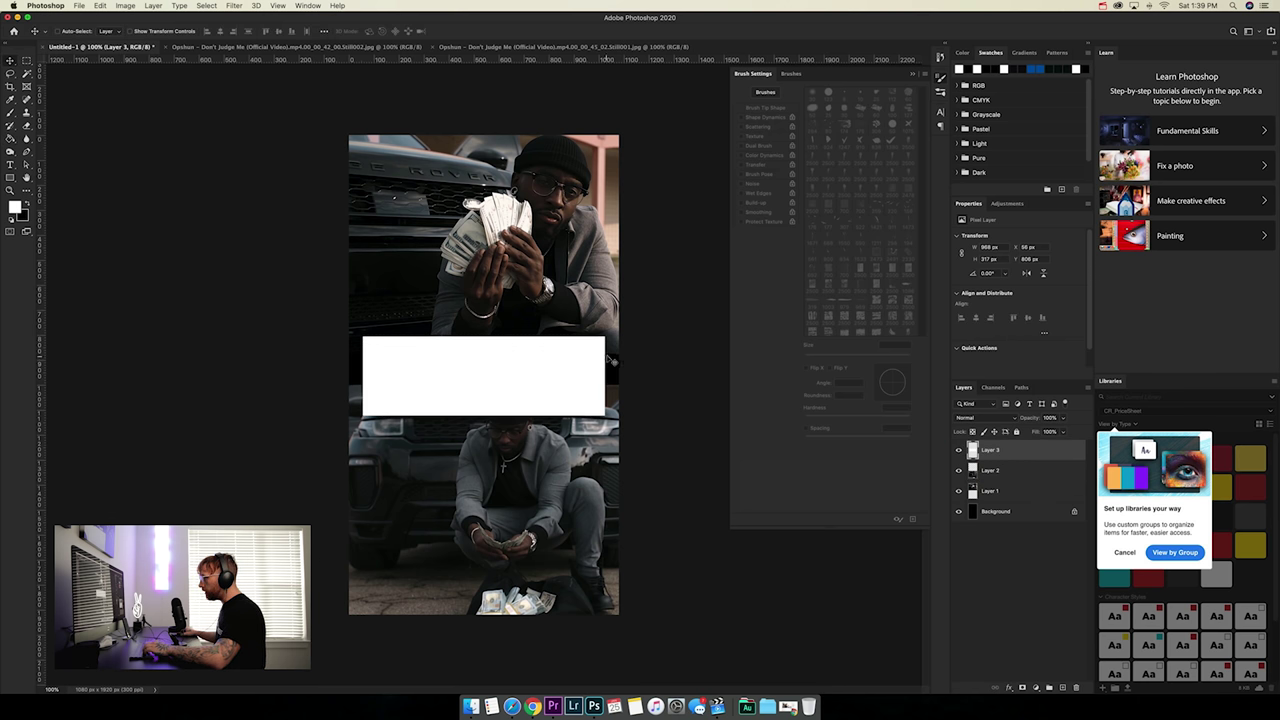
Set up the Eraser on Layer 2 with the ragged 1086 px brush-stroke tip
click(1003, 478)
key(b)
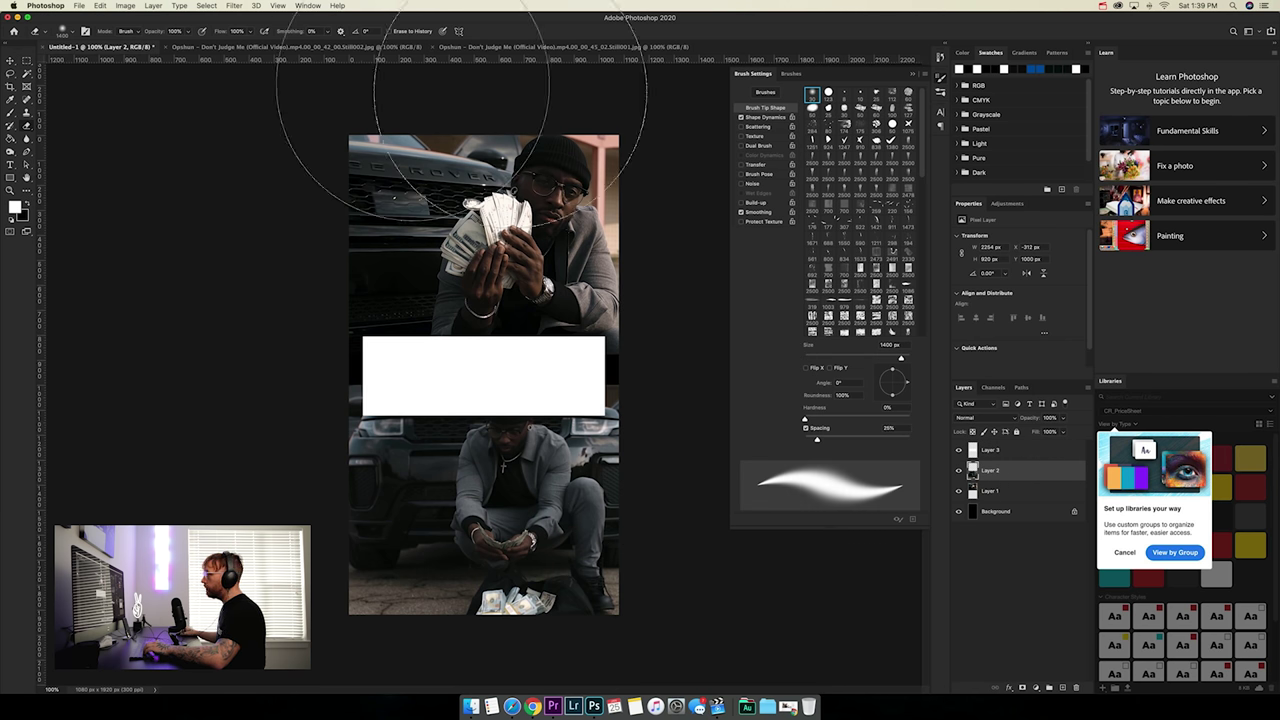
click(790, 74)
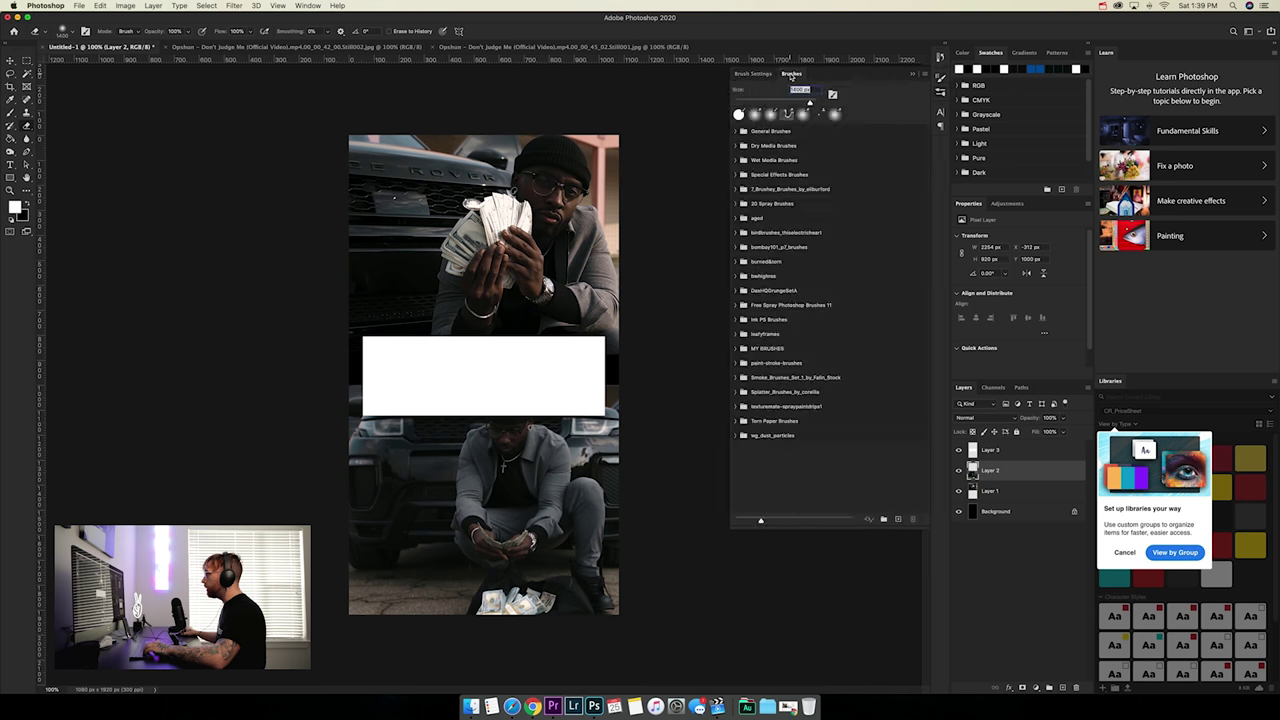
scroll(860, 210, down, 3)
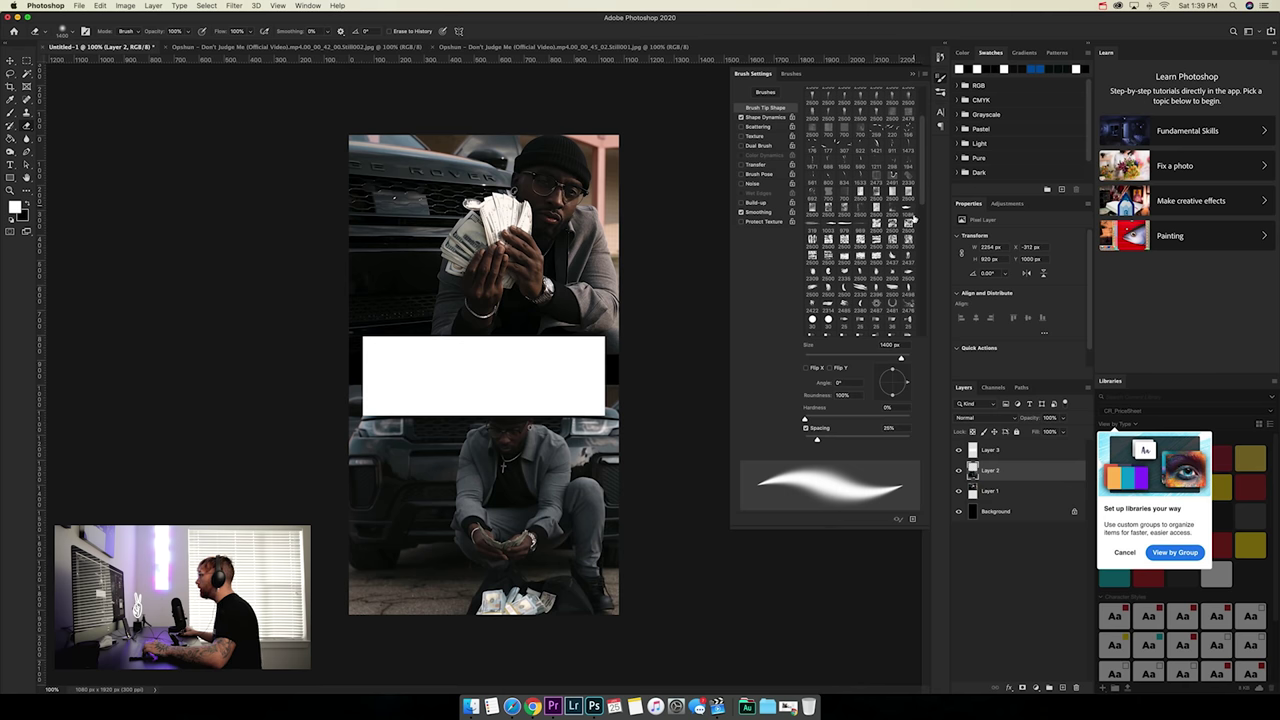
click(907, 212)
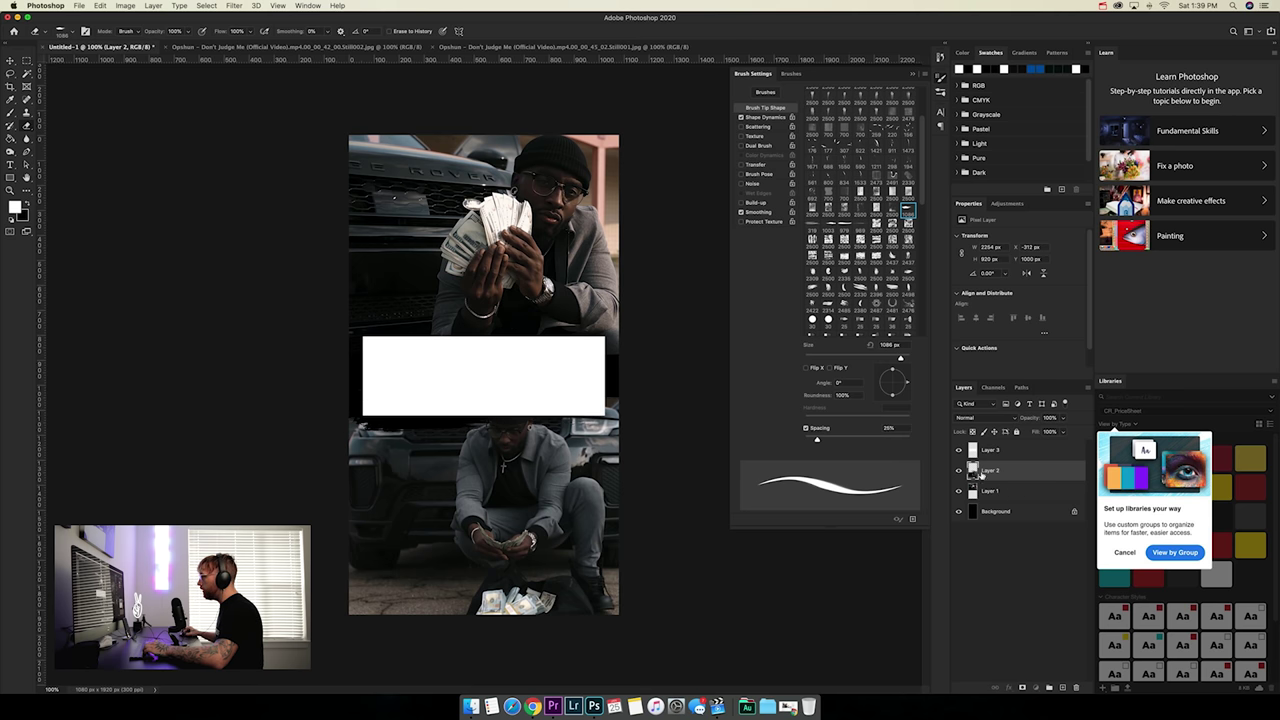
Hide Layer 3 and the Background and erase the facing edges of Layer 1 and Layer 2 into a ragged transparent band
click(1015, 492)
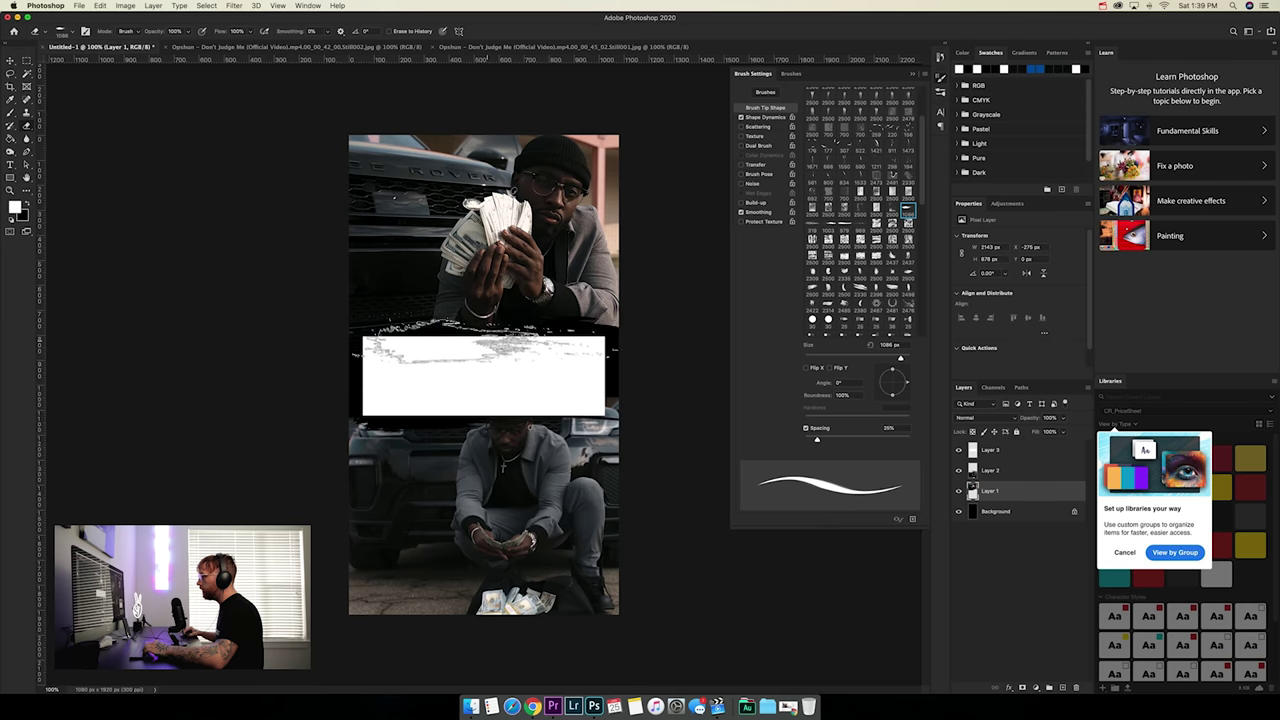
click(960, 451)
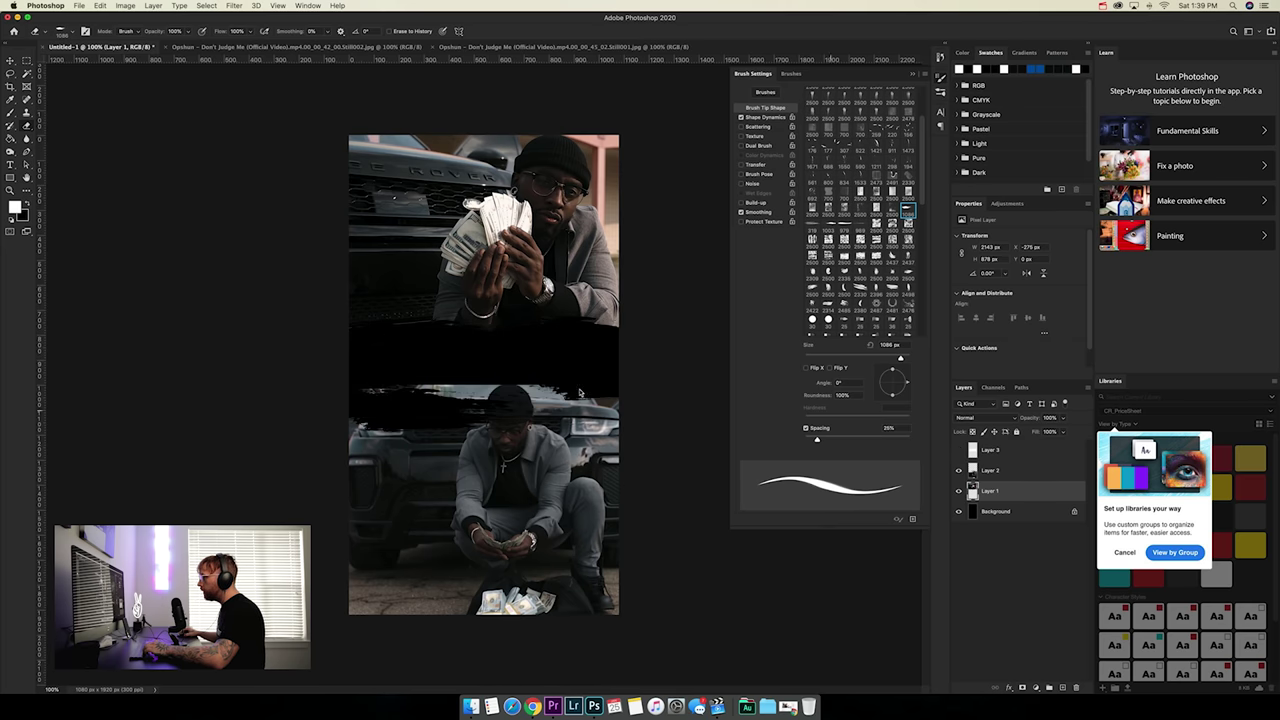
click(1015, 451)
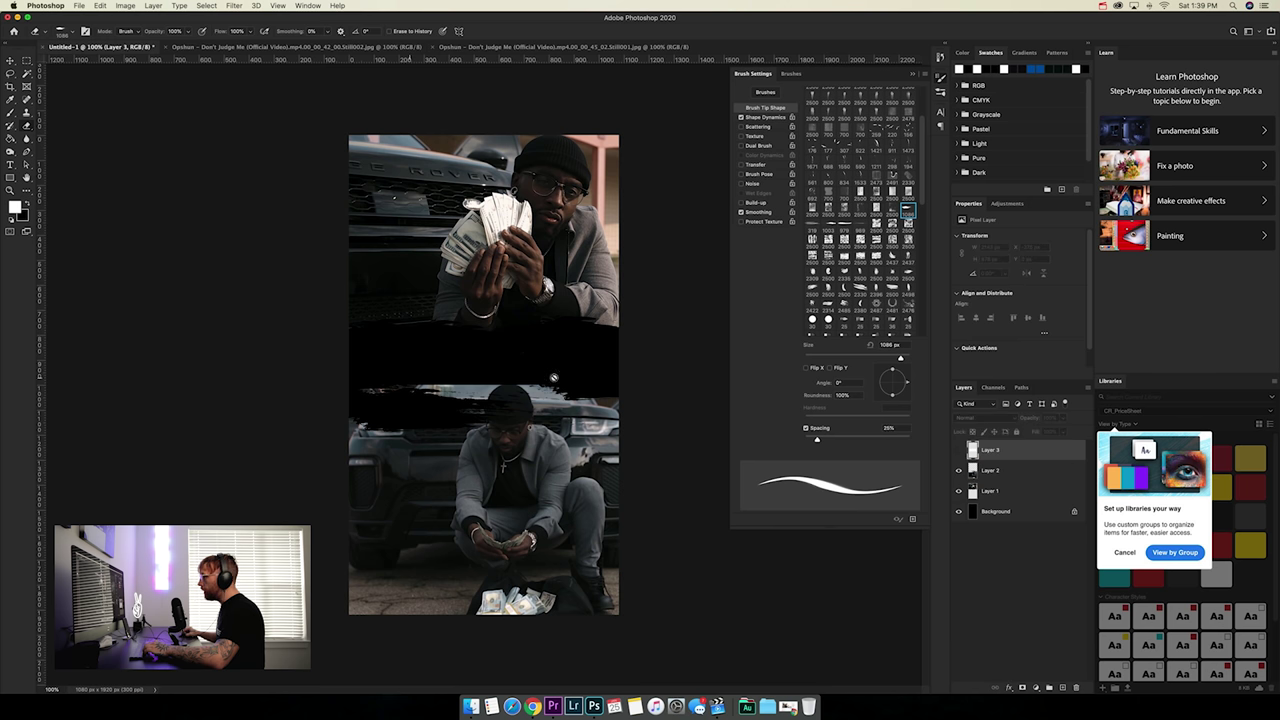
click(1003, 489)
click(1005, 470)
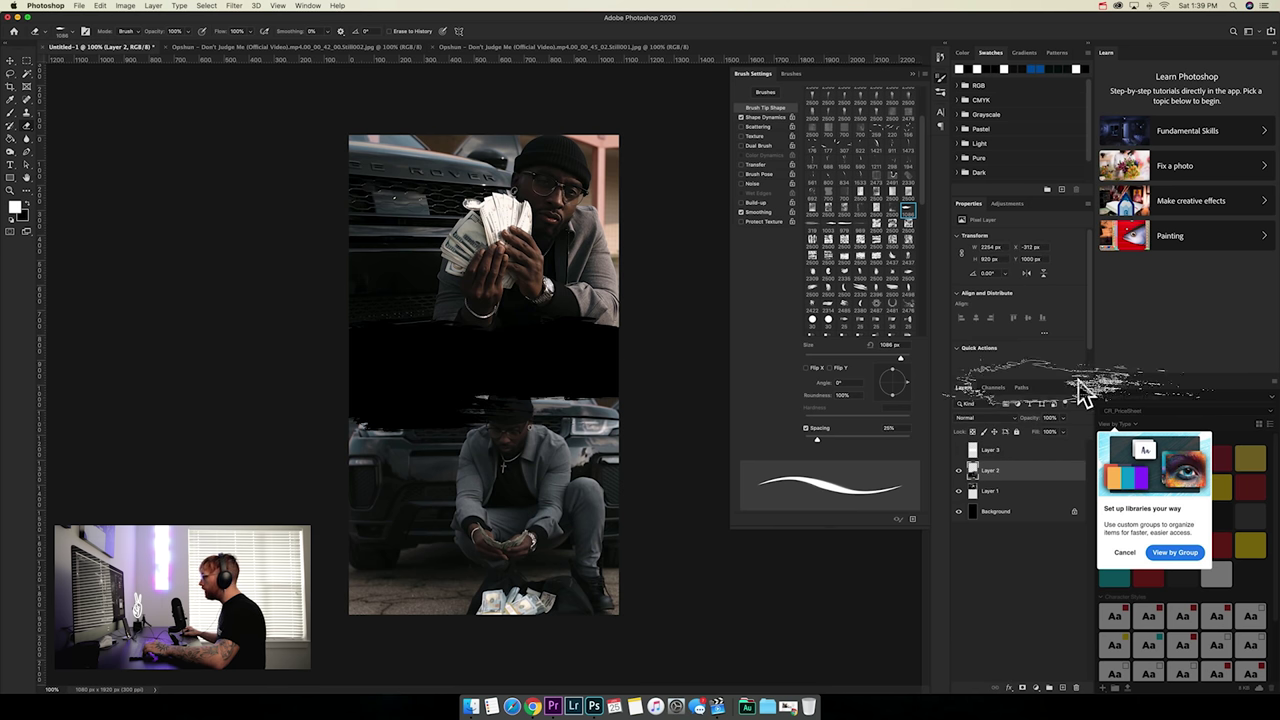
click(960, 513)
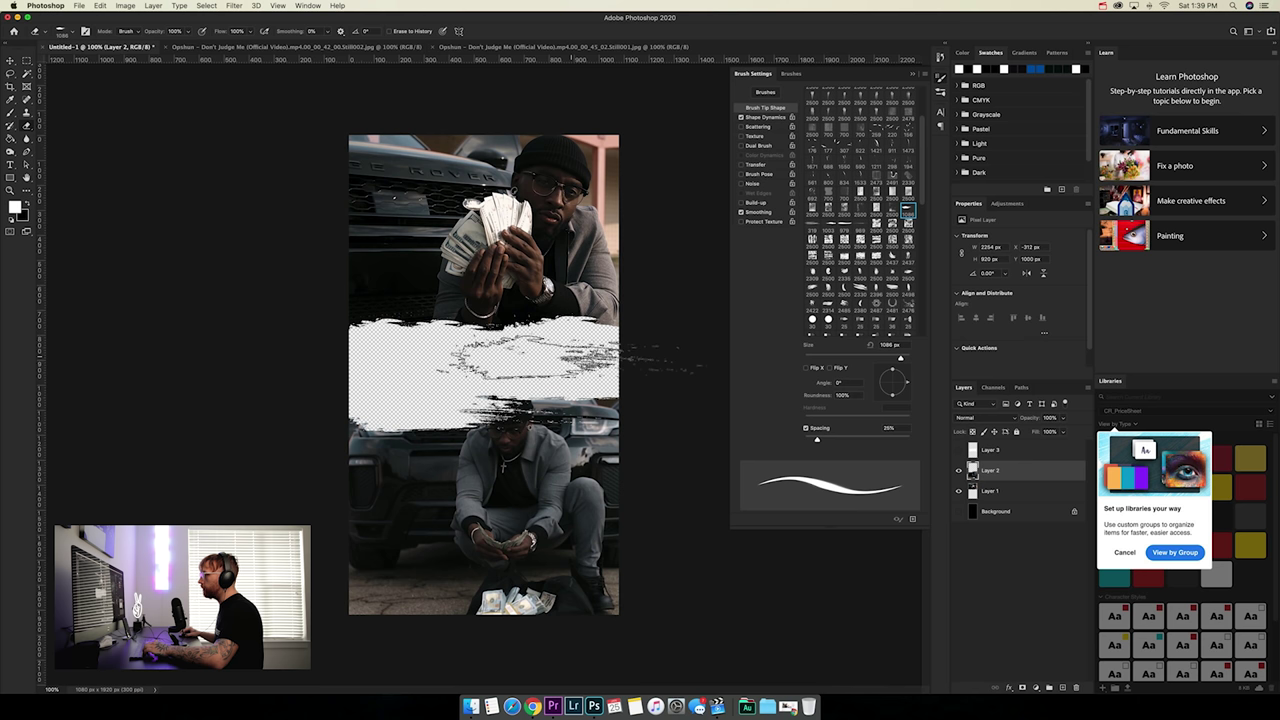
click(1005, 489)
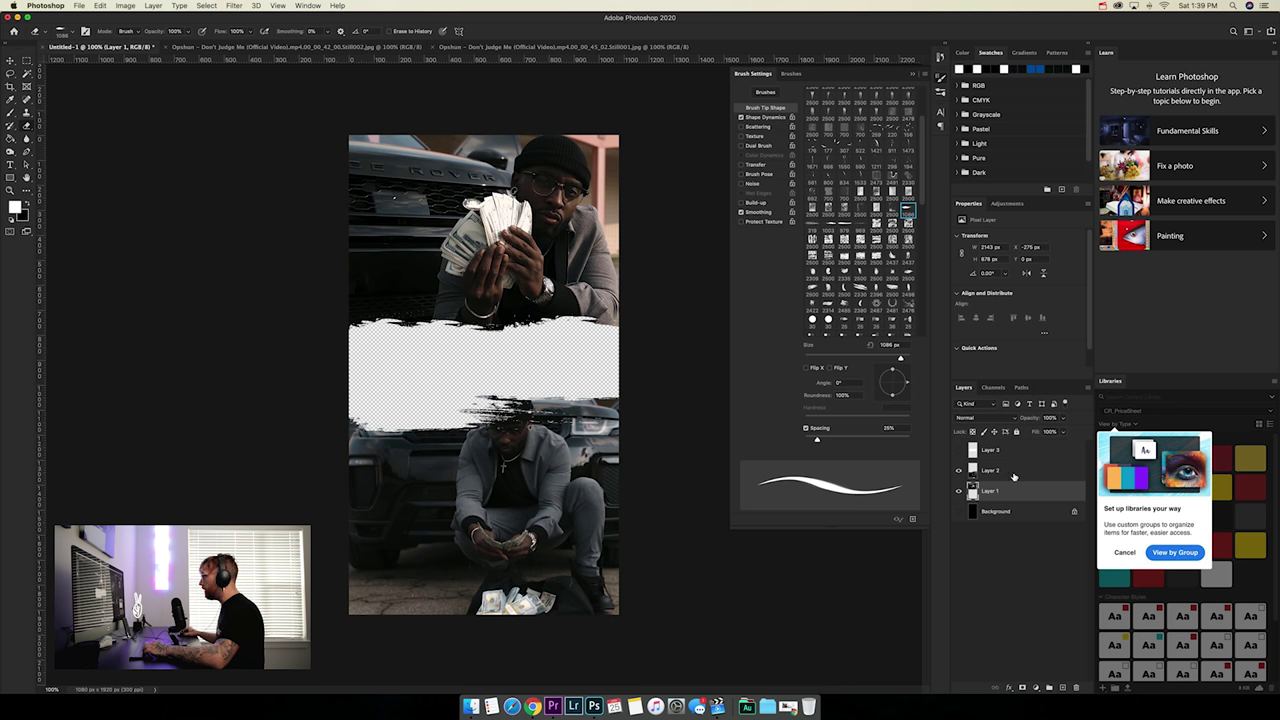
Delete the layer holding the white placeholder rectangle
key(t)
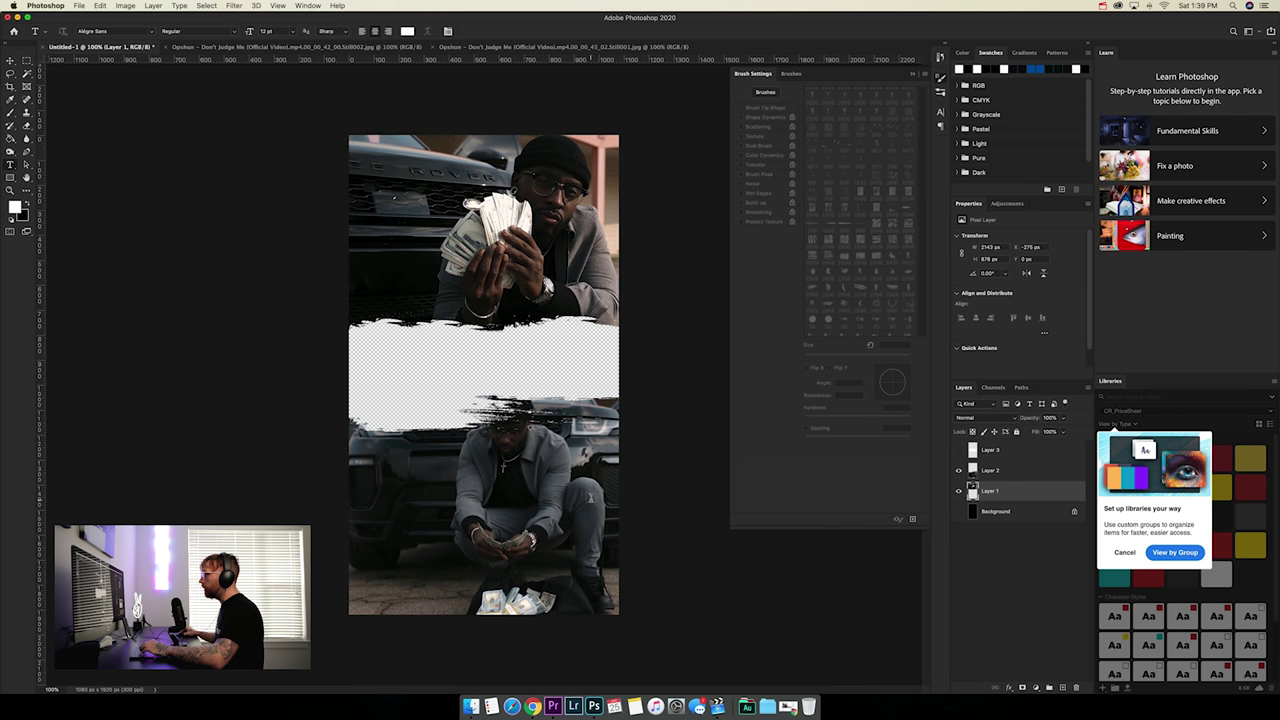
click(961, 452)
click(990, 450)
key(BackSpace)
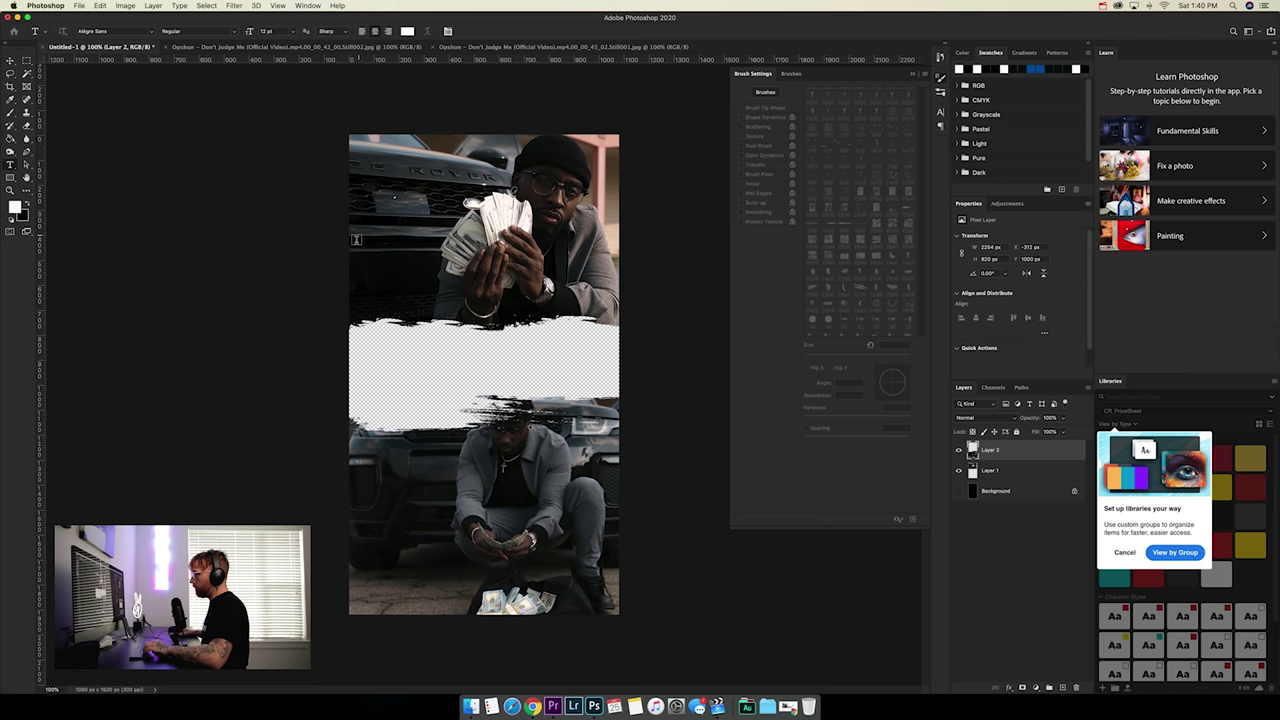
Add the title ON SITE in white at about 46 pt and place it beside the cash, just above the ragged band
drag(349, 241, 626, 337)
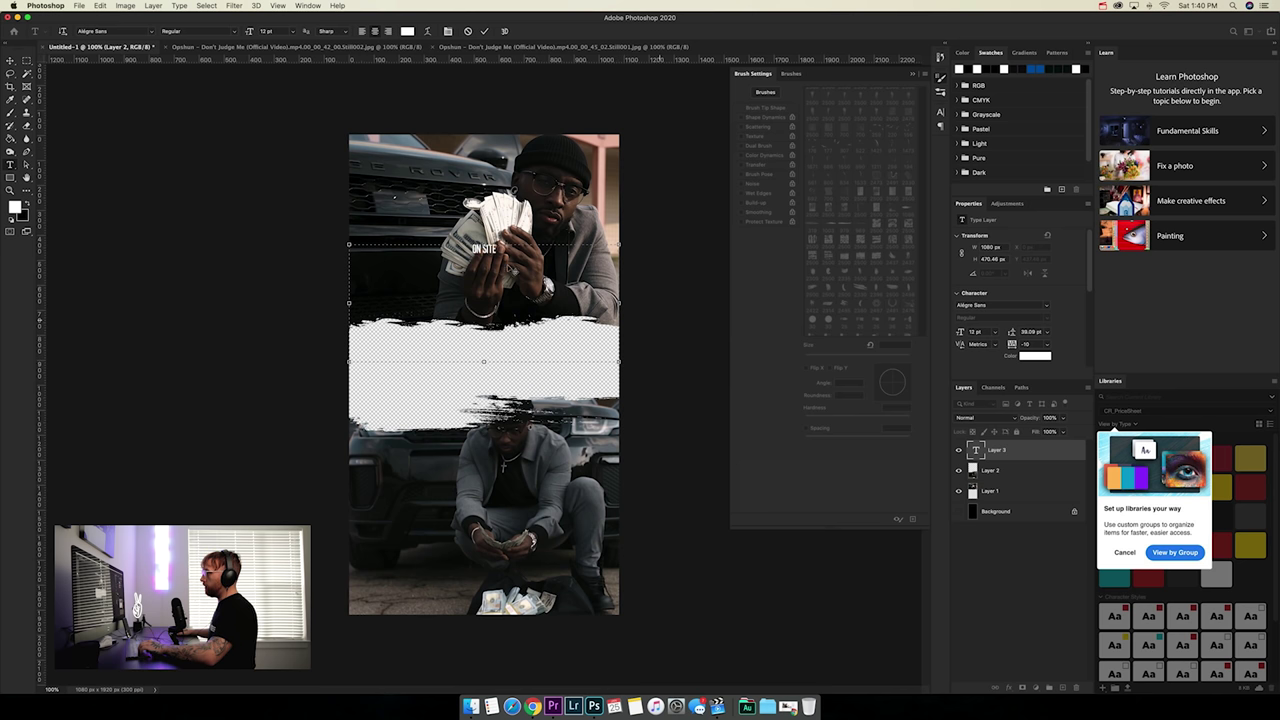
drag(250, 33, 275, 34)
click(487, 33)
key(v)
drag(620, 256, 540, 282)
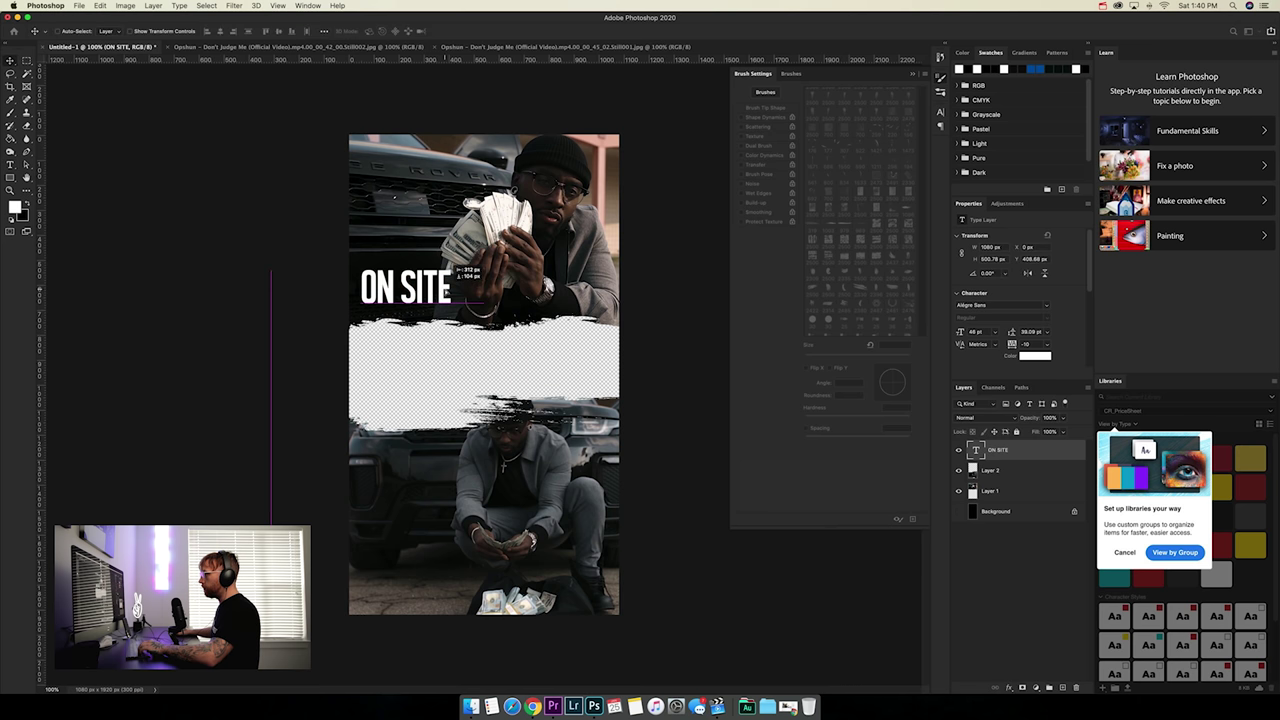
Add the text OPSHUN over the upper photo and set it to 8 pt with 610 tracking
key(t)
drag(361, 175, 540, 287)
text(OPSHUN)
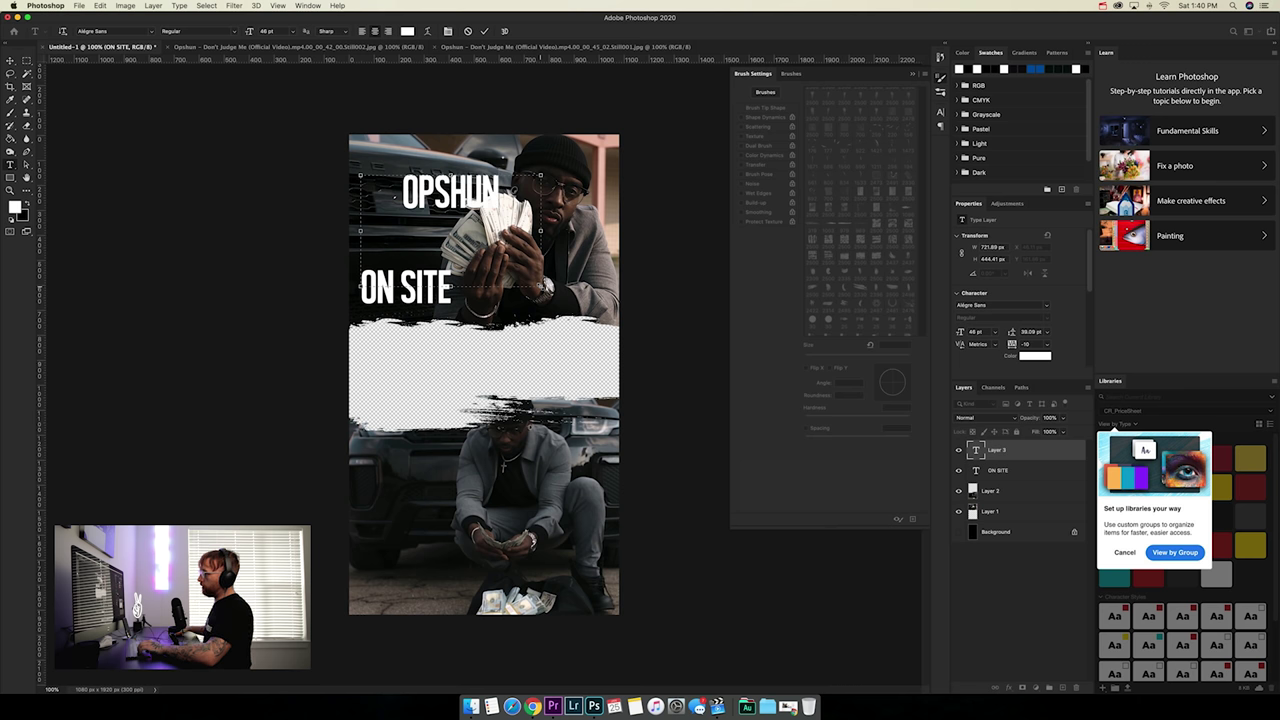
key(super+a)
drag(250, 34, 232, 33)
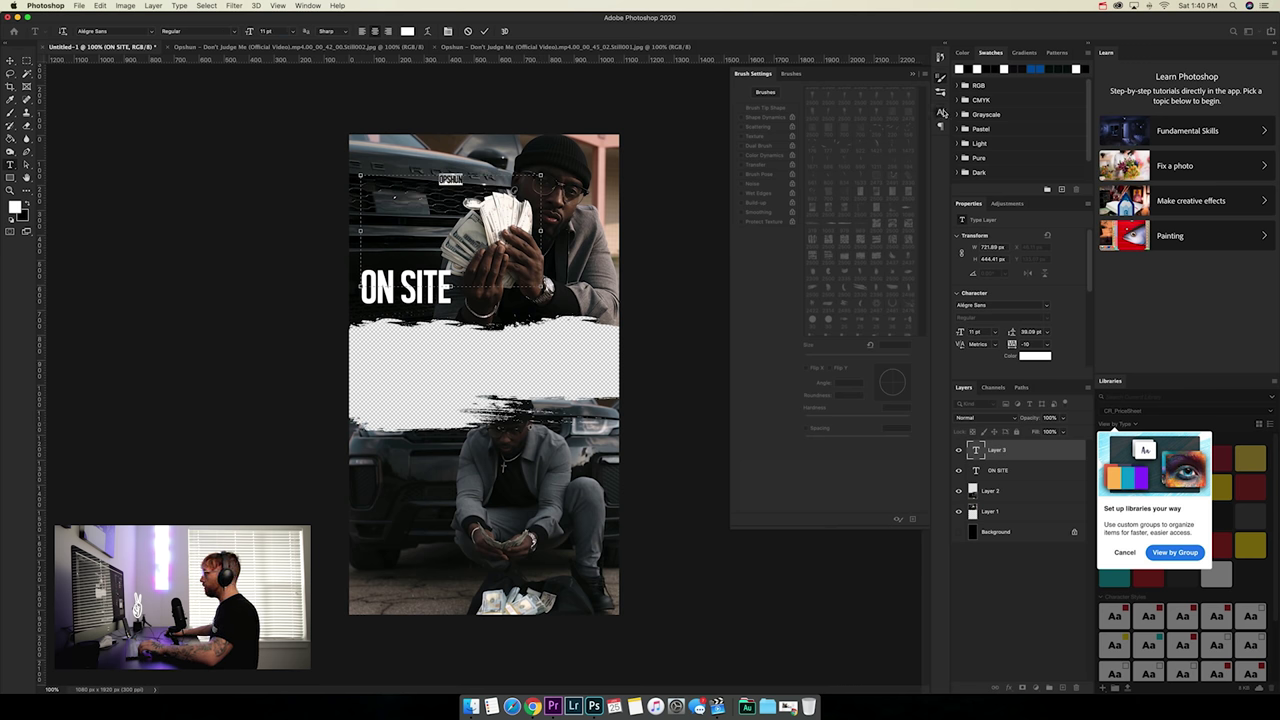
click(941, 112)
text(8)
key(Return)
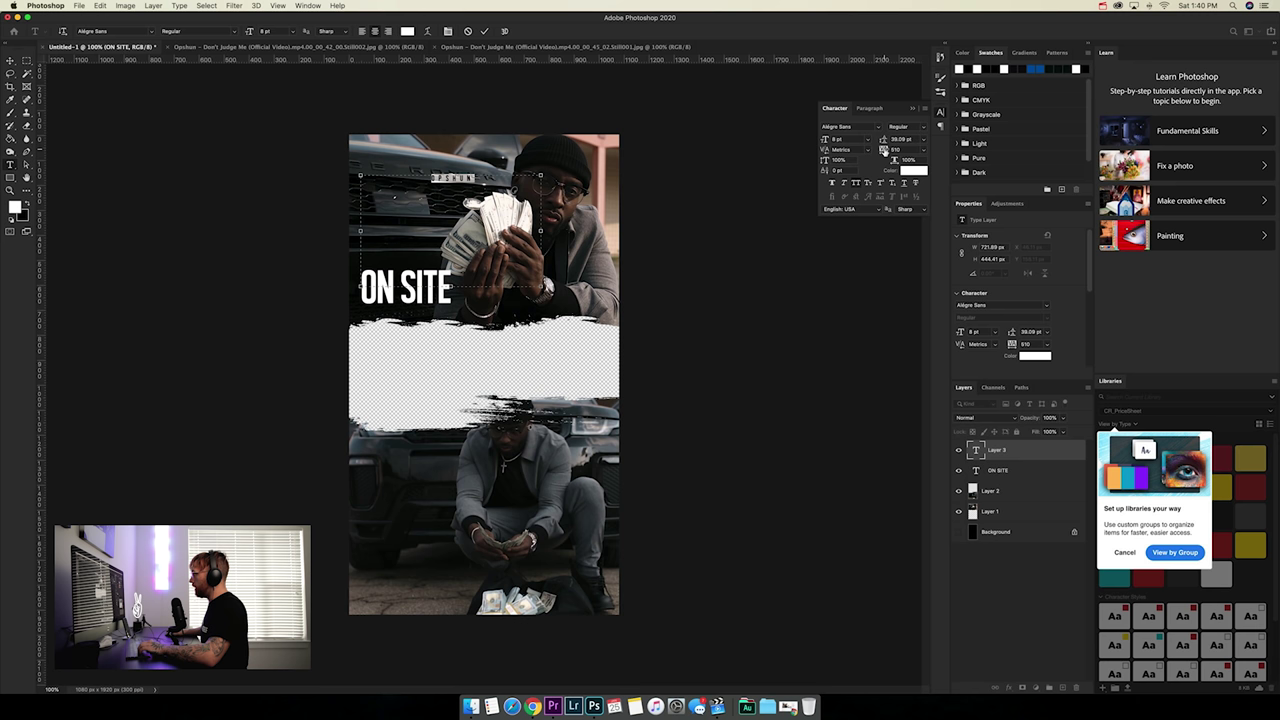
Commit the OPSHUN text and move it to just above the ON SITE title
click(484, 31)
key(v)
drag(664, 166, 608, 250)
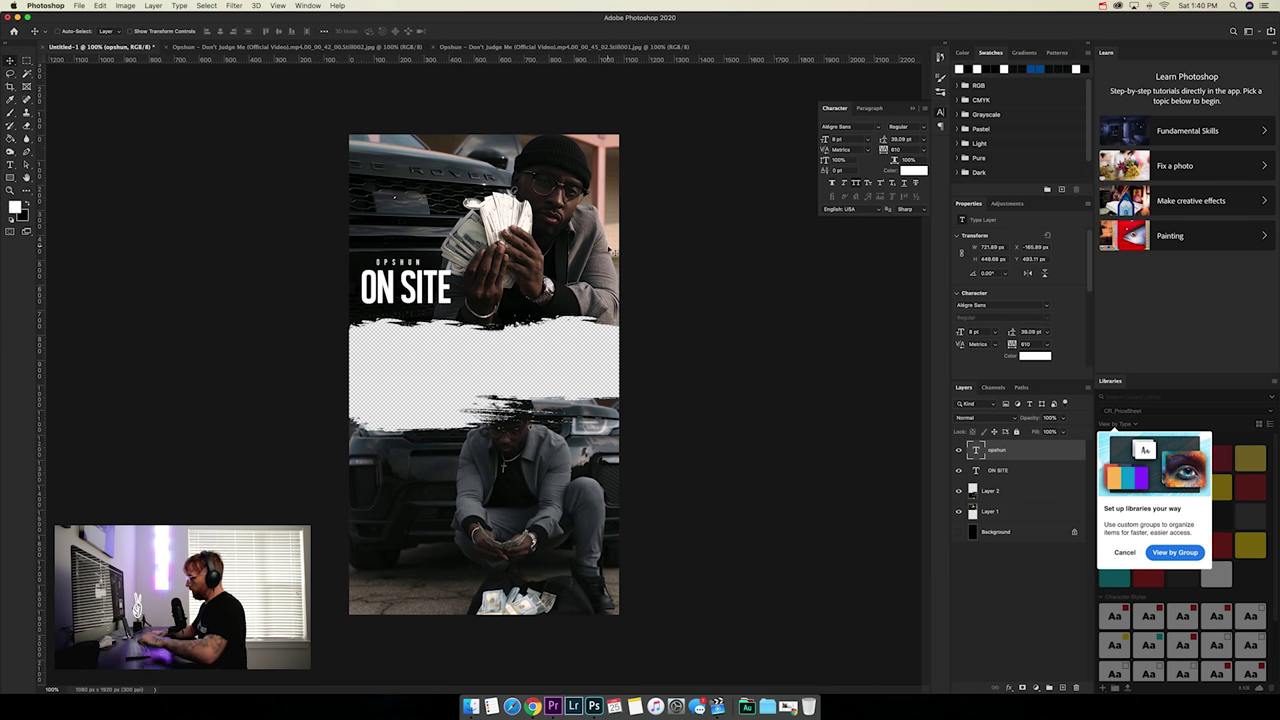
Fine-tune OPSHUN's position so it is centred above ON SITE with a small gap between the two lines
key(super+equal)
key(super+equal)
drag(441, 255, 556, 405)
key(Down)
key(Down)
key(Down)
key(Down)
key(Down)
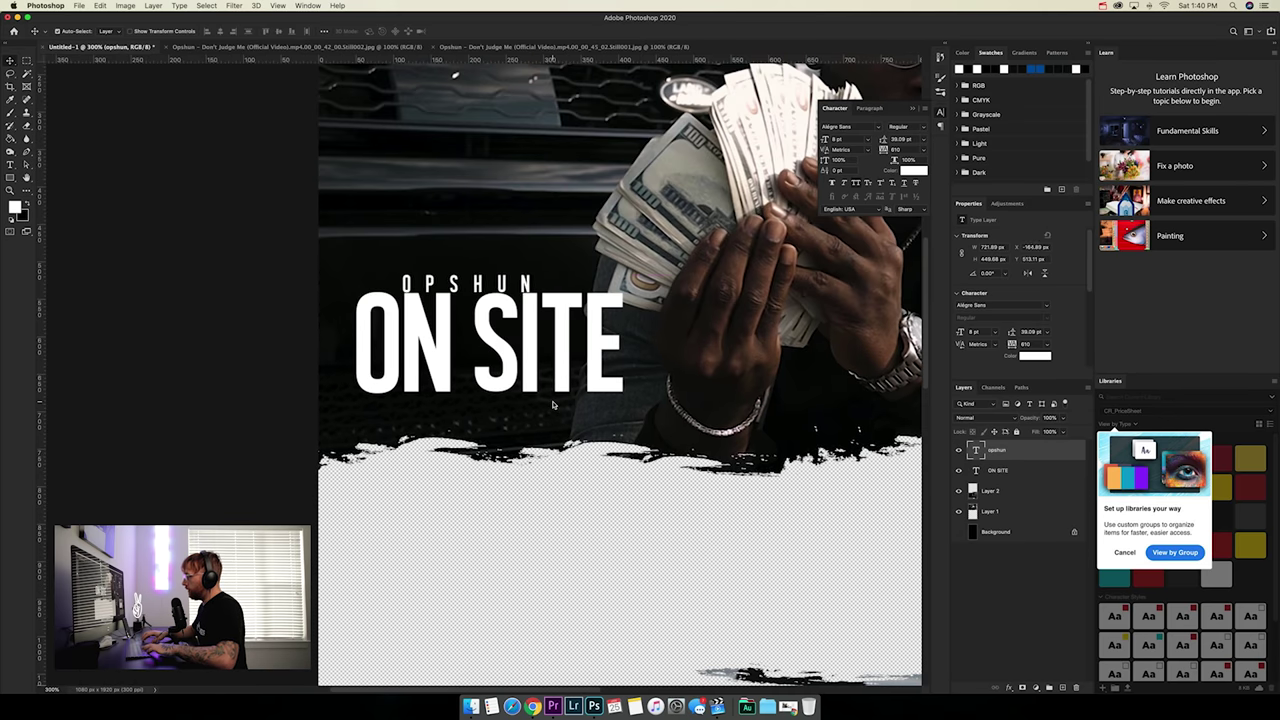
key(Up)
key(Up)
key(Up)
key(Up)
key(Up)
key(Up)
key(Up)
key(Up)
key(Up)
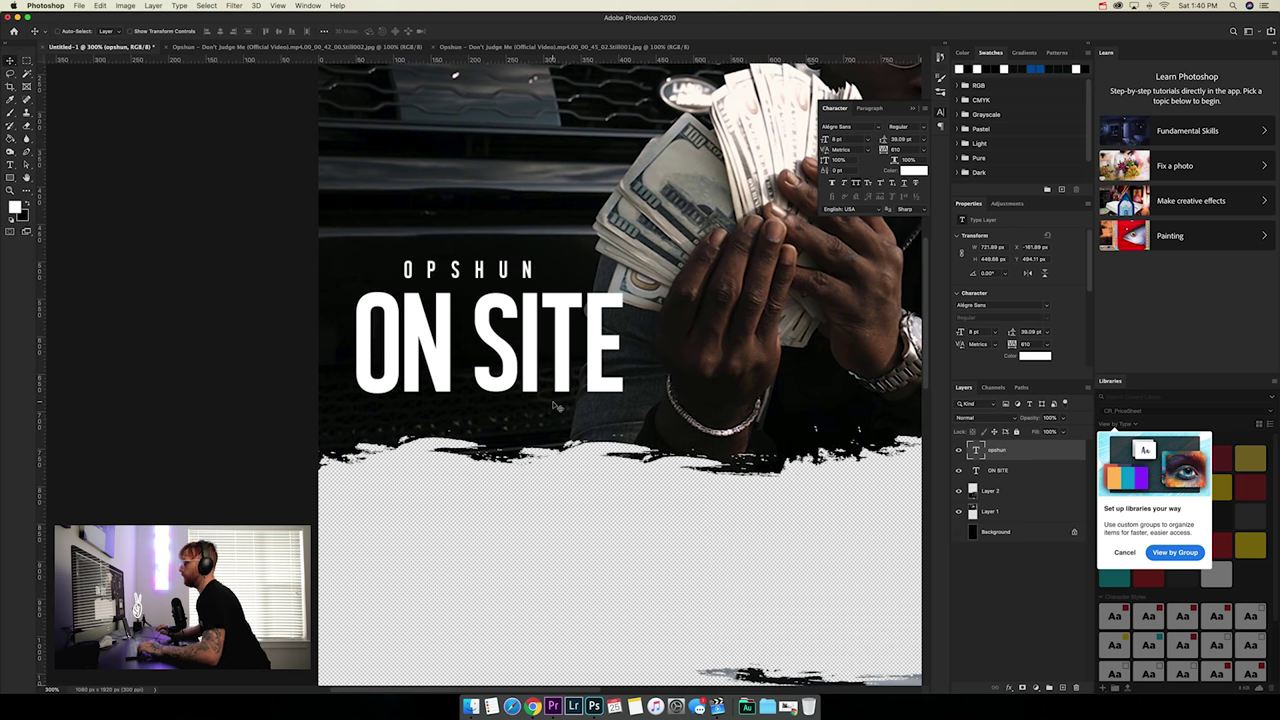
Sharpen Layer 2 with Unsharp Mask at an Amount of 50% and a Threshold of 0
key(super+minus)
key(super+minus)
key(super+minus)
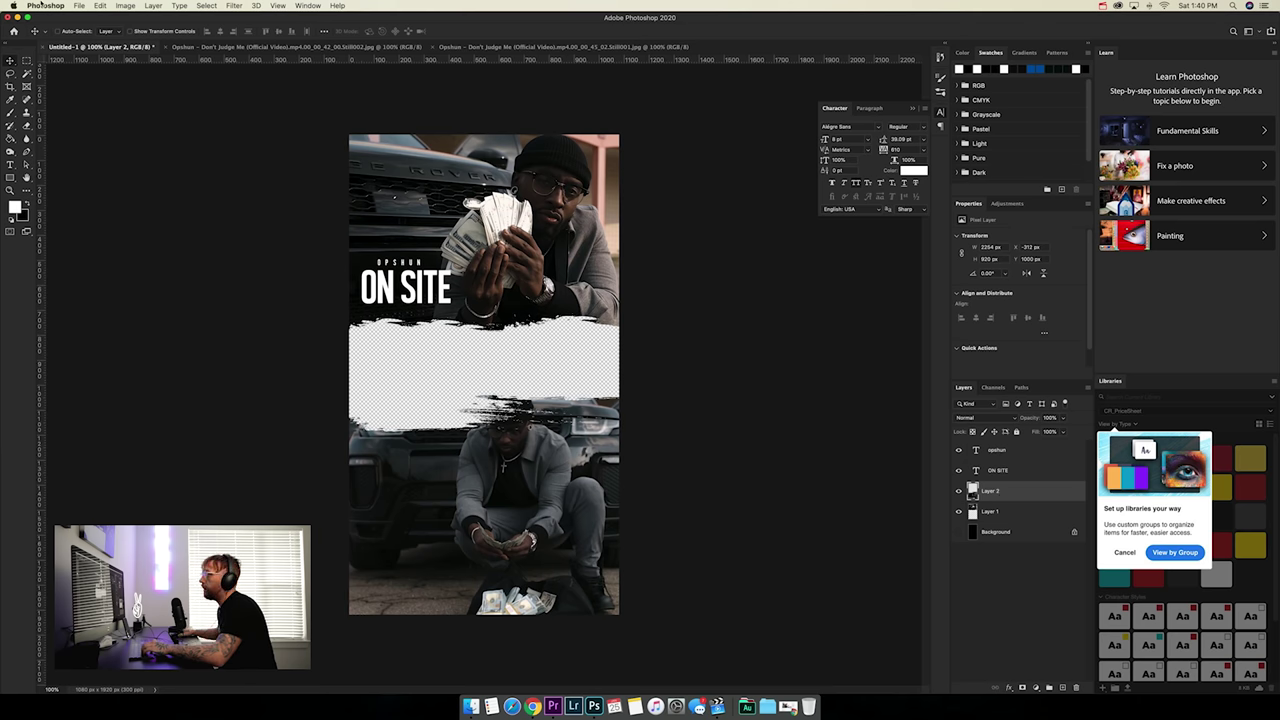
click(236, 7)
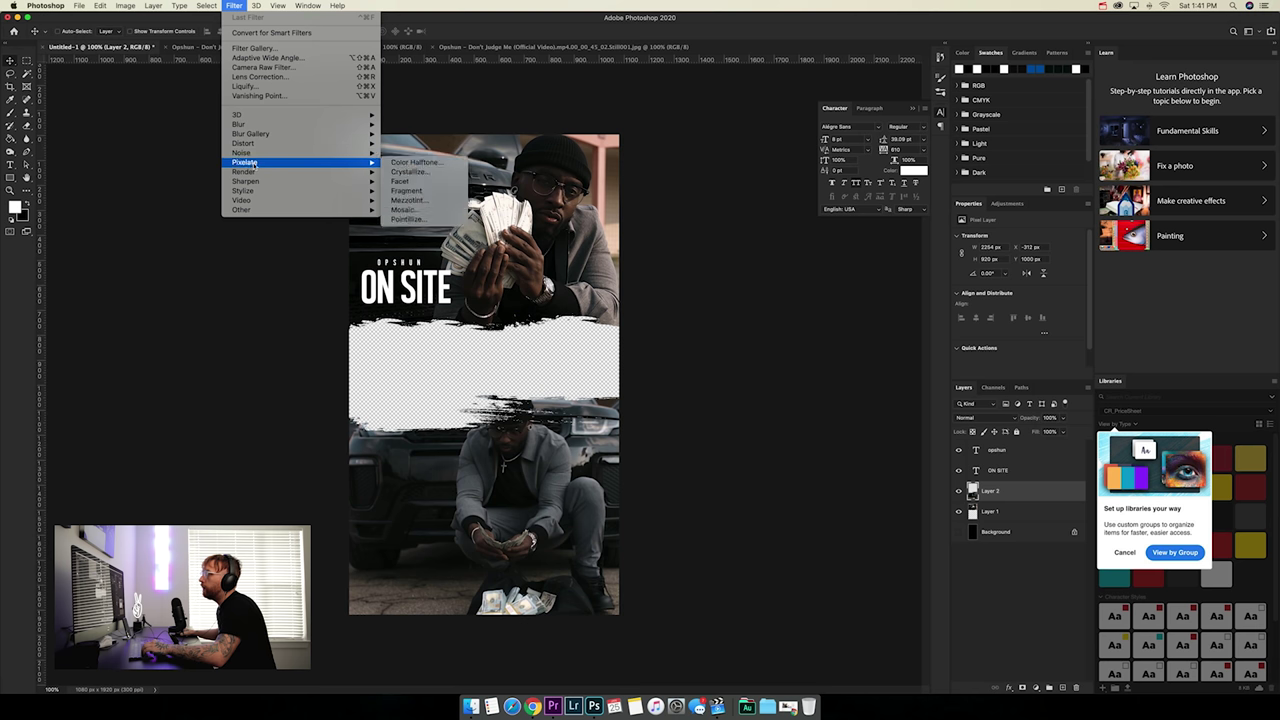
mouse_move(258, 184)
click(414, 228)
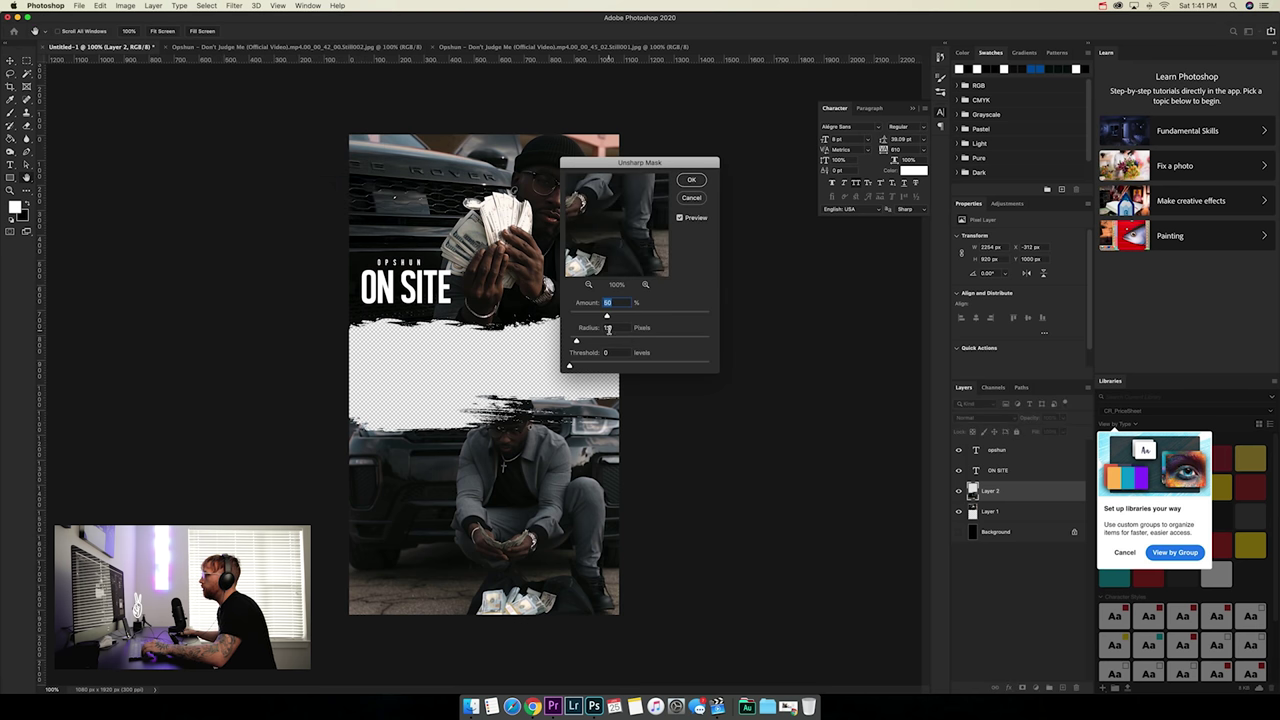
click(688, 181)
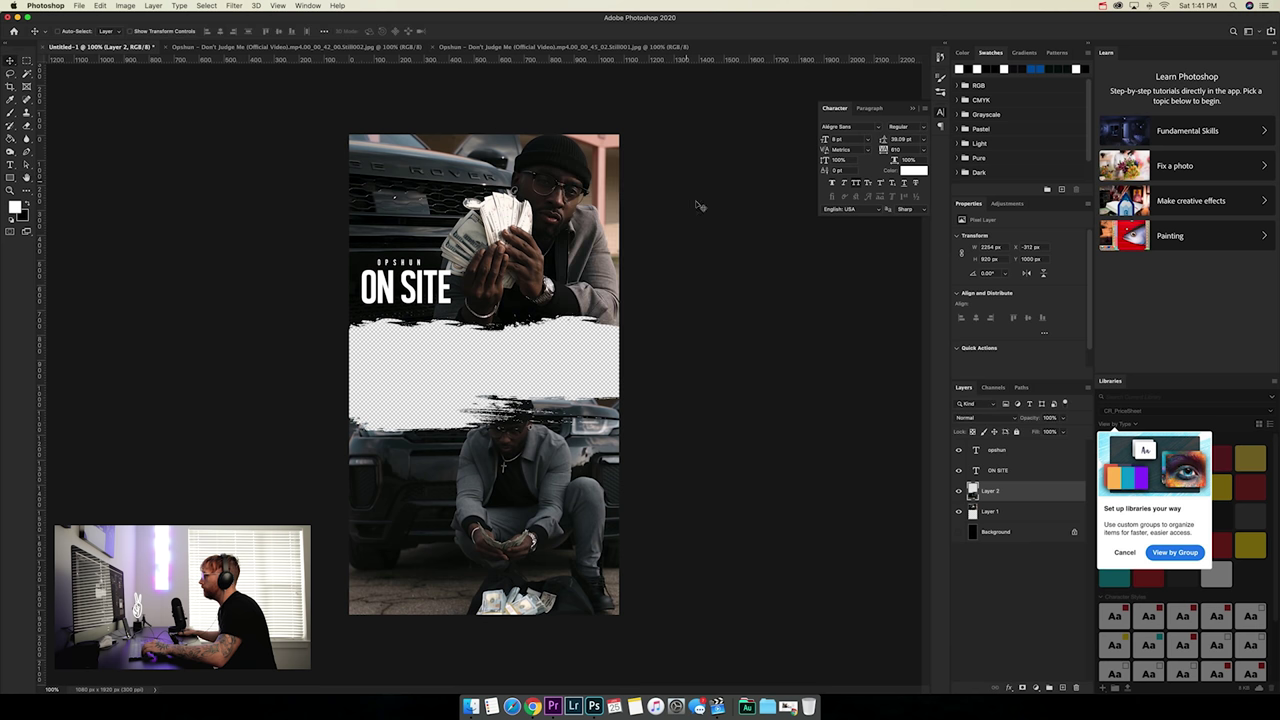
Apply the same Unsharp Mask filter to Layer 1
click(1002, 512)
click(233, 5)
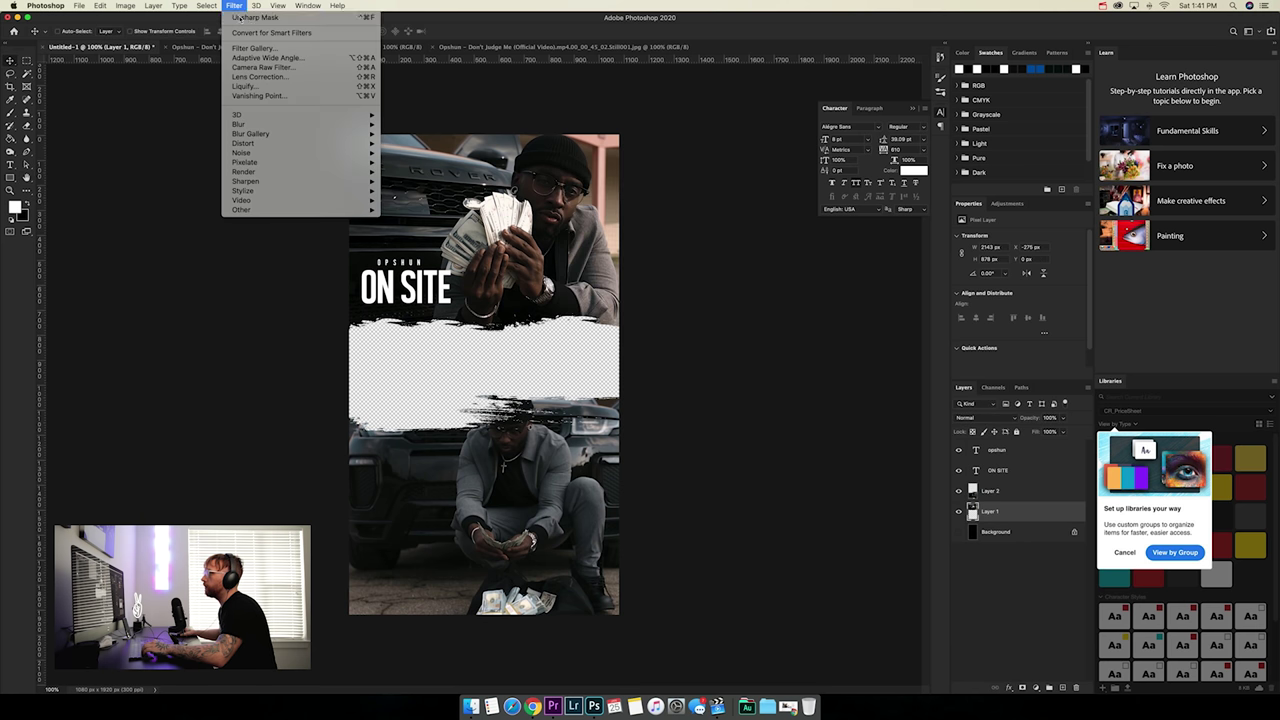
click(277, 24)
Add the text "directed by" over the lower photo on a layer above Layer 2 and place it beside the seated man
key(t)
drag(349, 448, 615, 565)
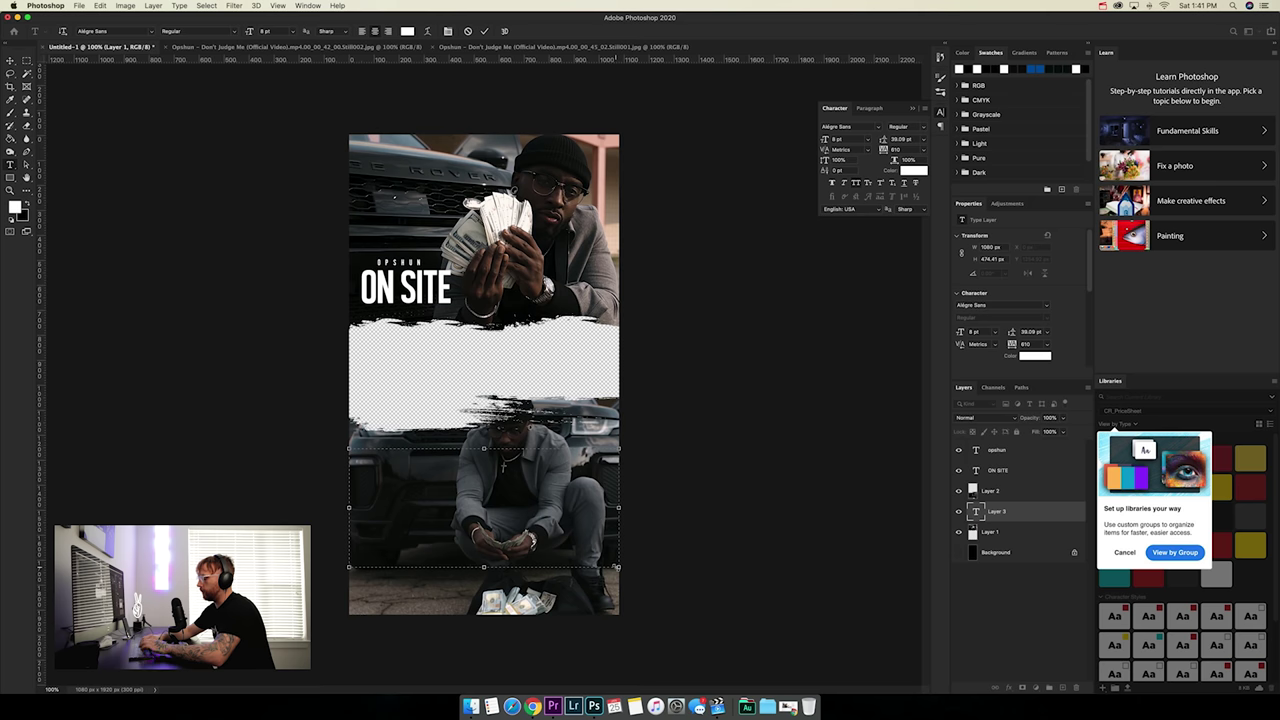
text(directed by)
click(807, 473)
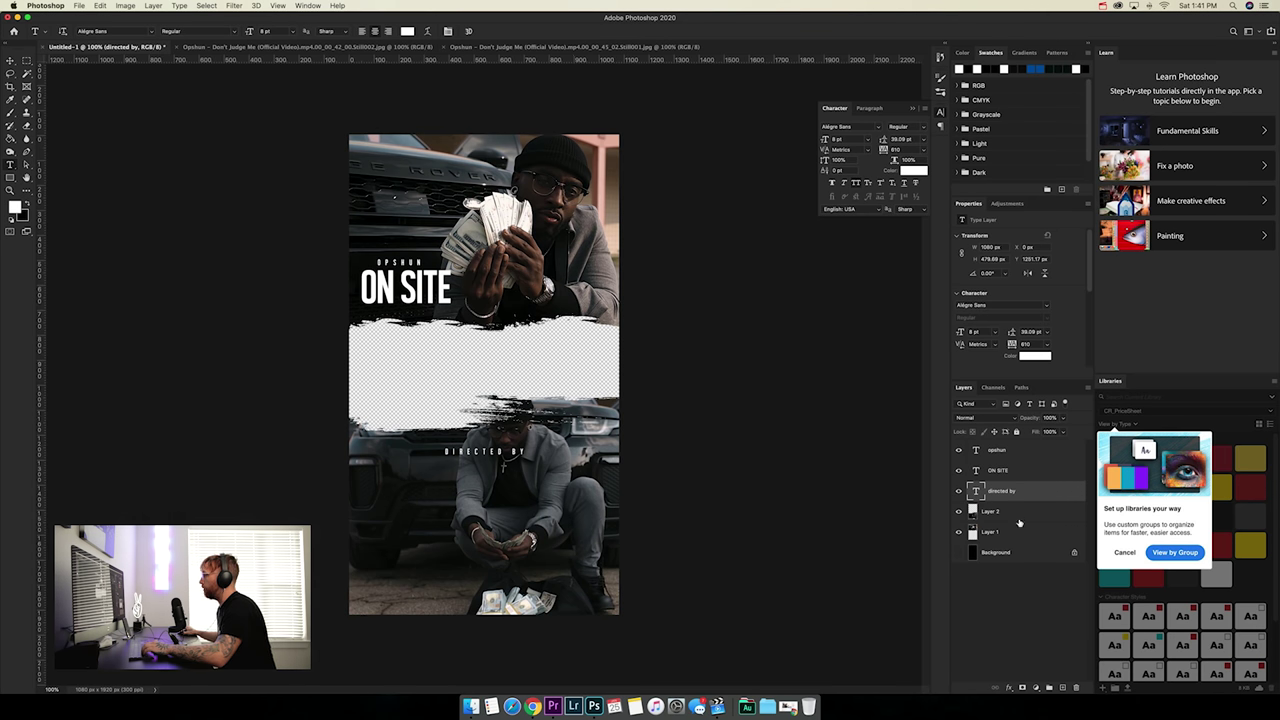
key(v)
drag(481, 462, 508, 509)
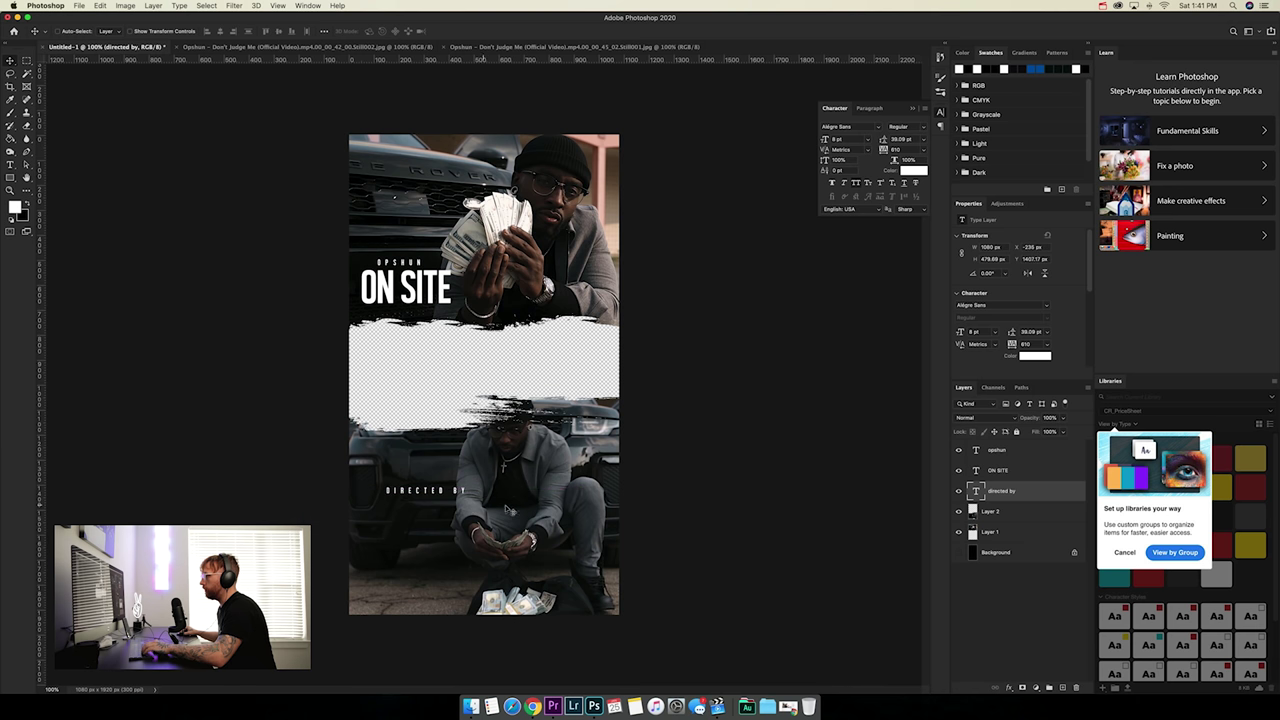
Undo the last moves of the "directed by" text and open Creative Ryan Logo.png from the Logo folder
key(super+z)
key(super+z)
click(78, 5)
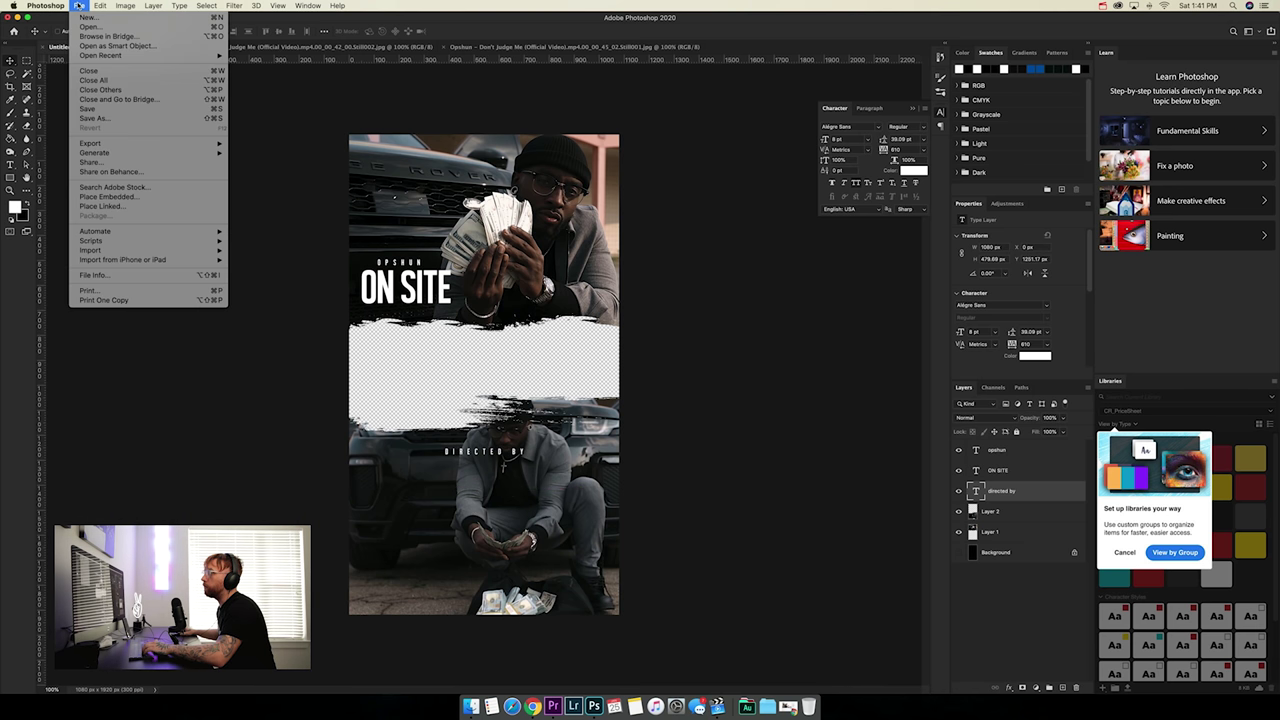
click(92, 26)
click(476, 217)
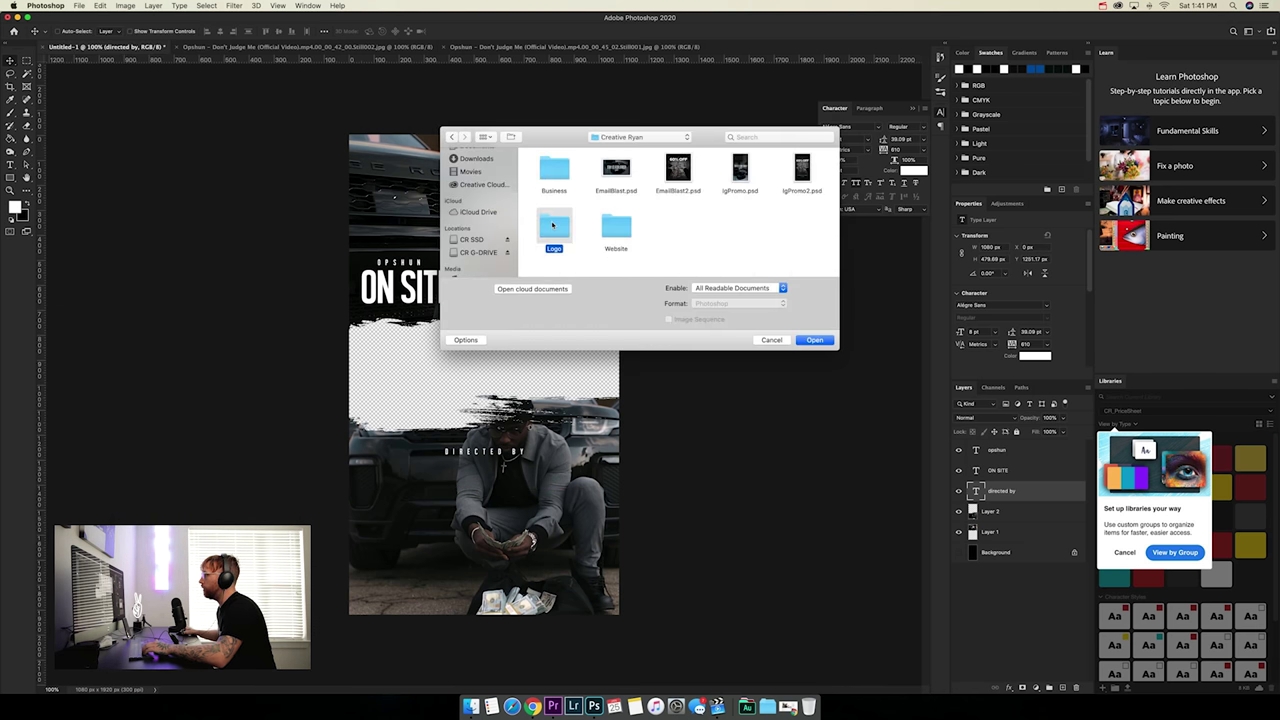
click(543, 172)
double_click(540, 175)
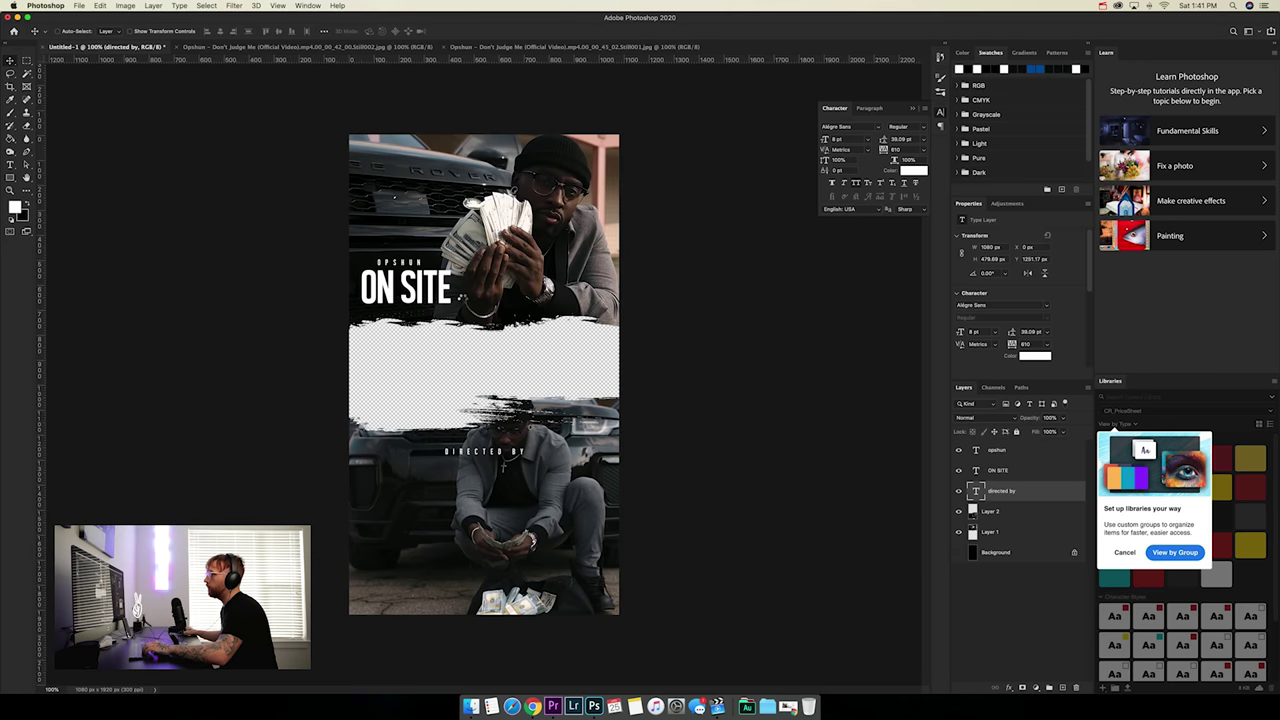
Bring the logo into the story document and scale it to about 426 px wide below the "directed by" text
drag(494, 378, 526, 305)
key(super+t)
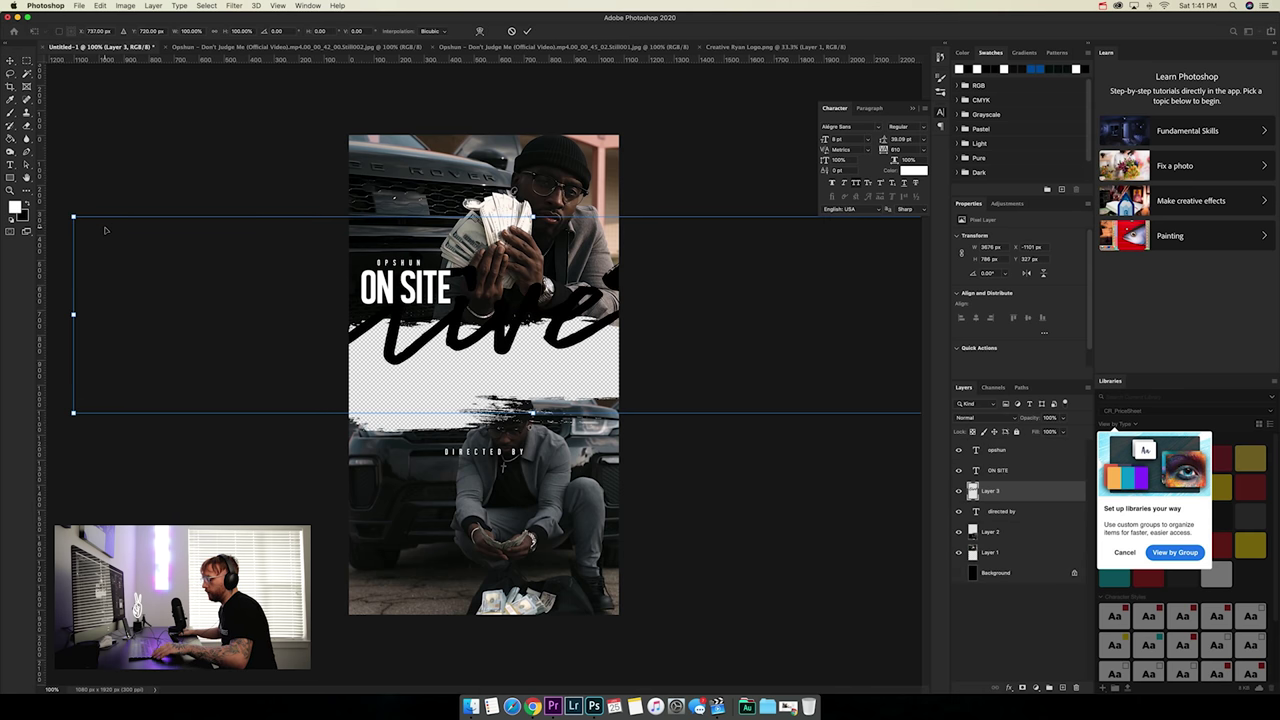
drag(73, 216, 402, 475)
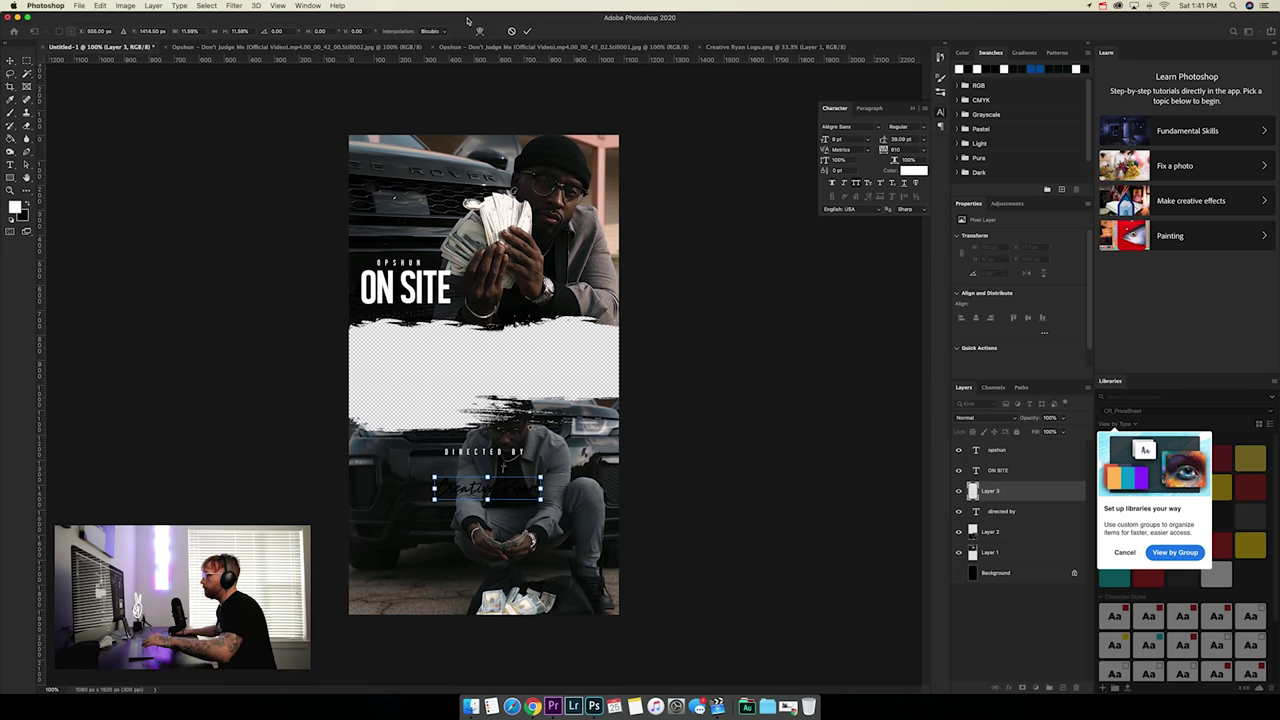
click(527, 31)
Apply a white (ffffff) Color Overlay layer style to the logo on Layer 3
right_click(1008, 491)
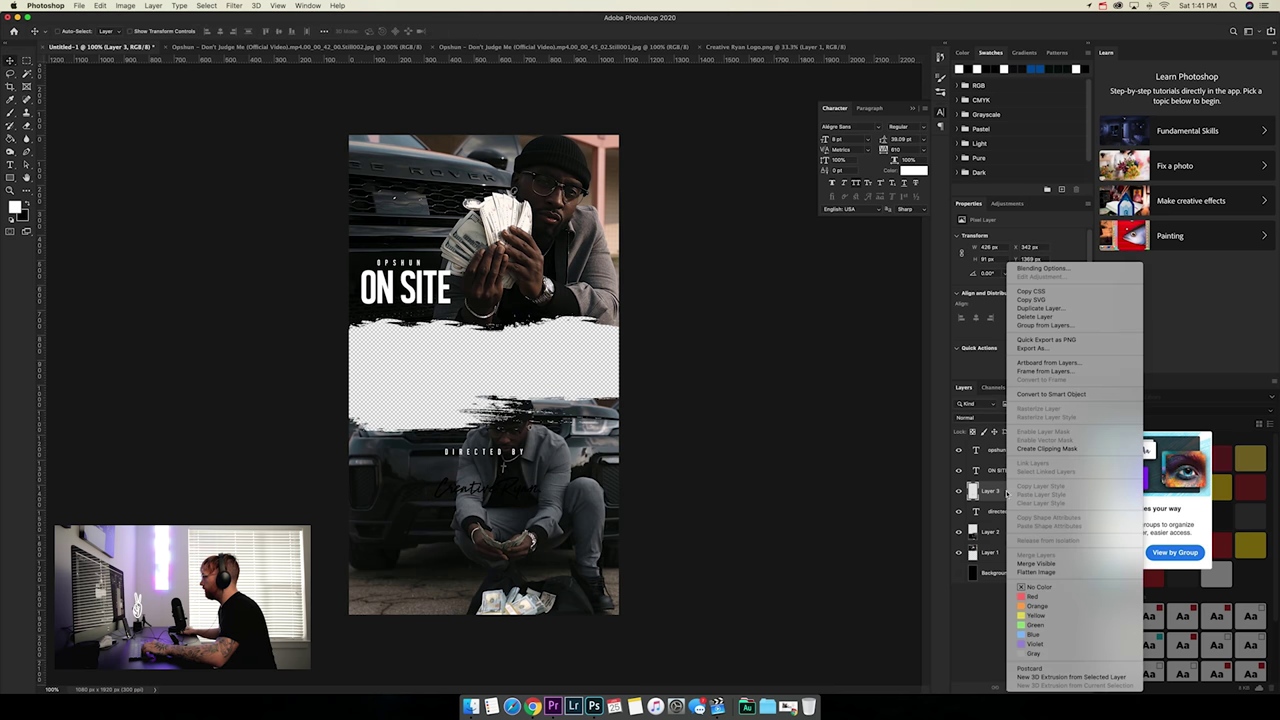
click(1050, 270)
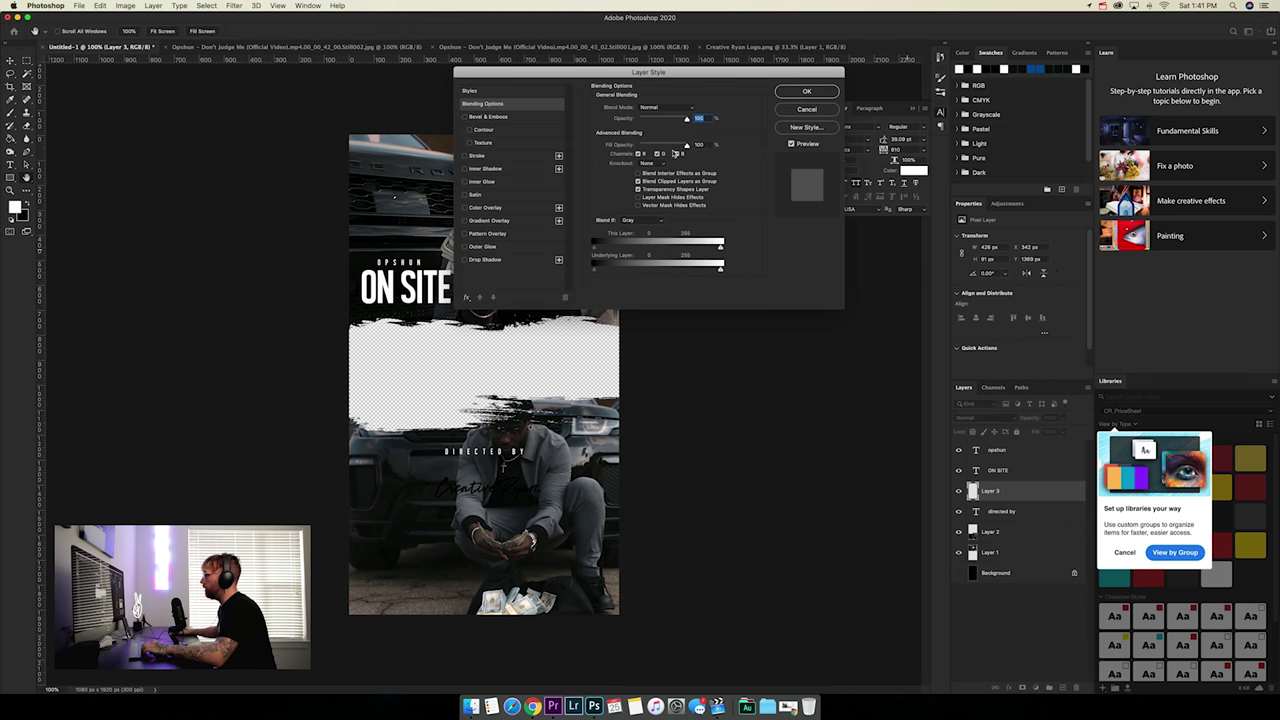
click(465, 207)
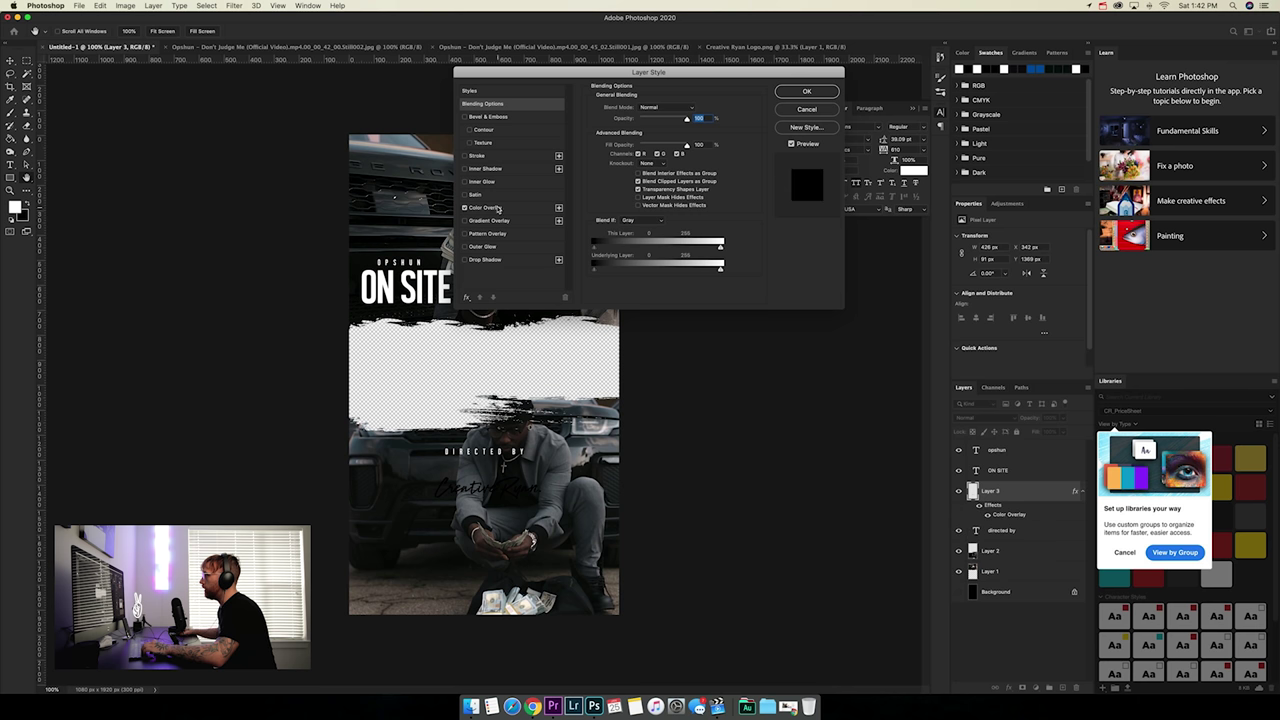
click(497, 208)
click(693, 110)
text(ffffff)
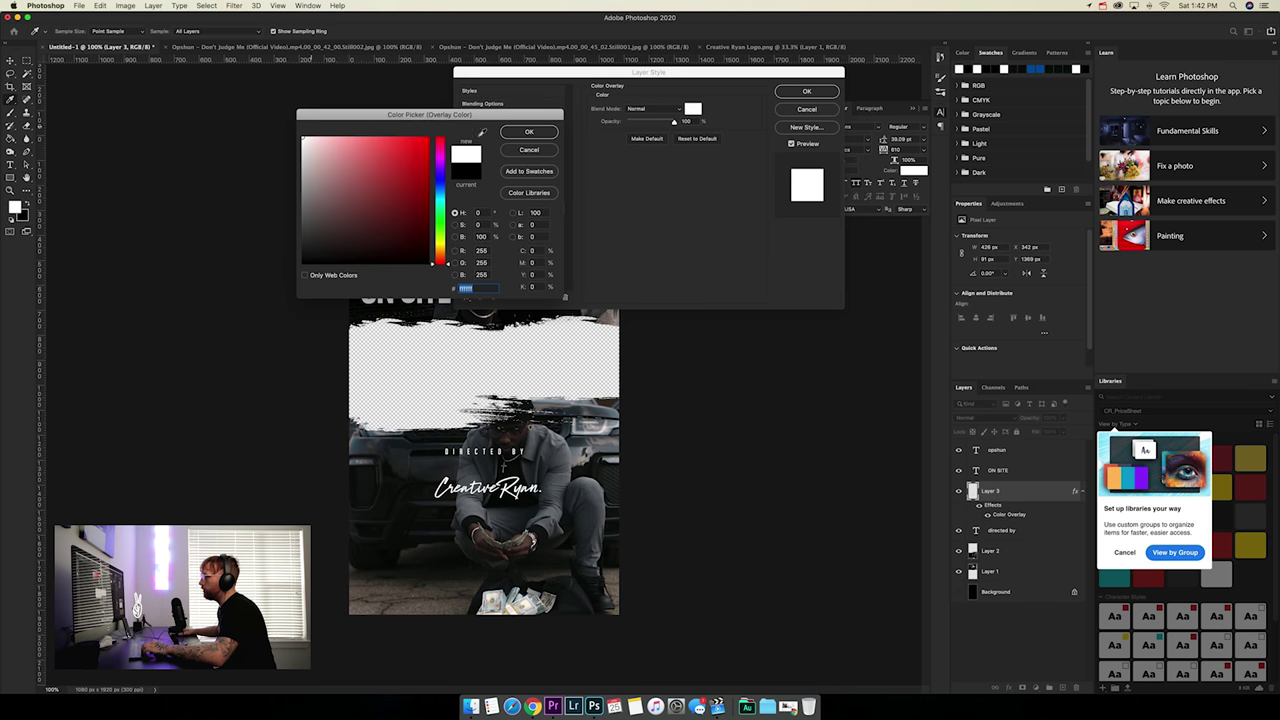
click(535, 134)
click(810, 92)
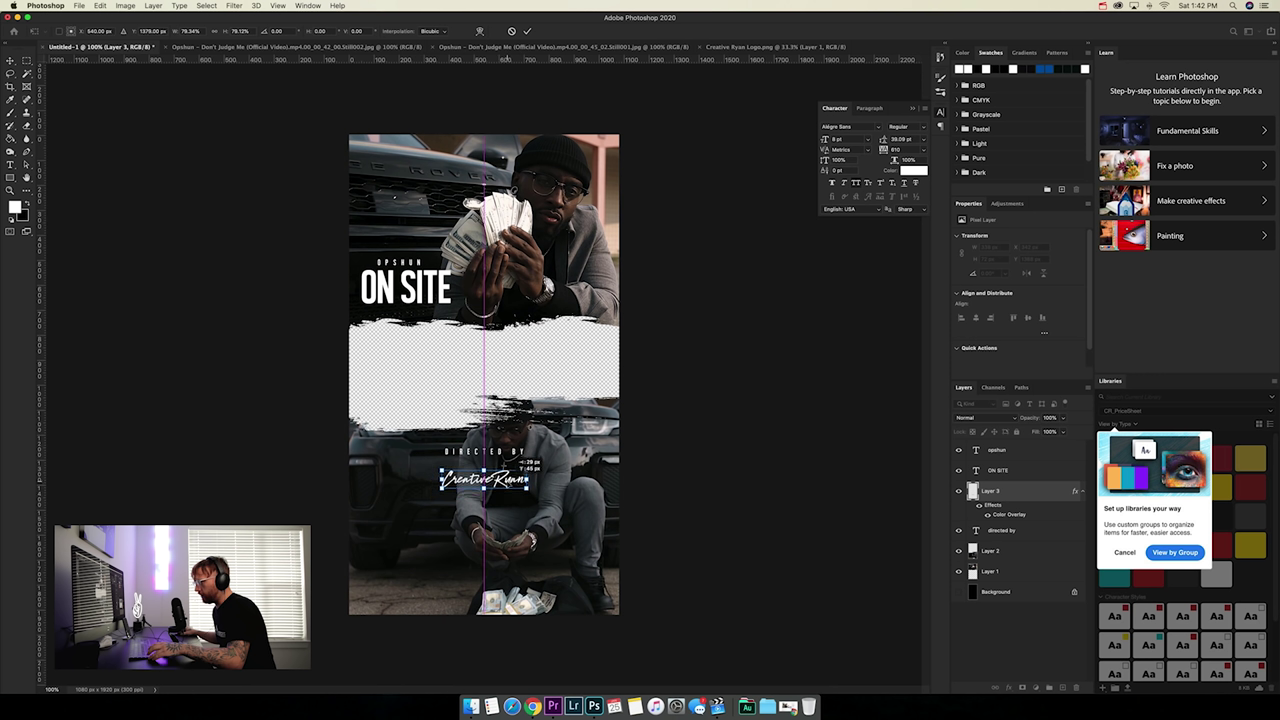
Scale the logo to about 79% and centre it just below "directed by" with a small gap
drag(495, 480, 492, 460)
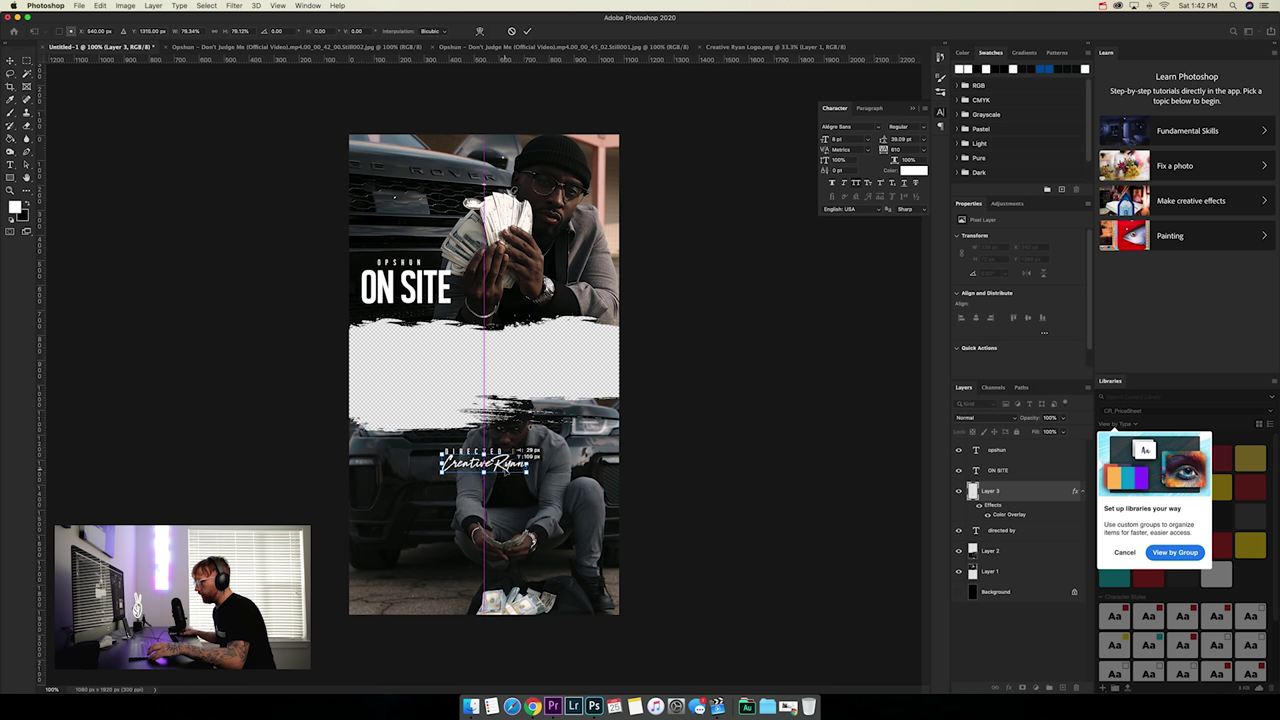
click(527, 31)
key(shift+Down)
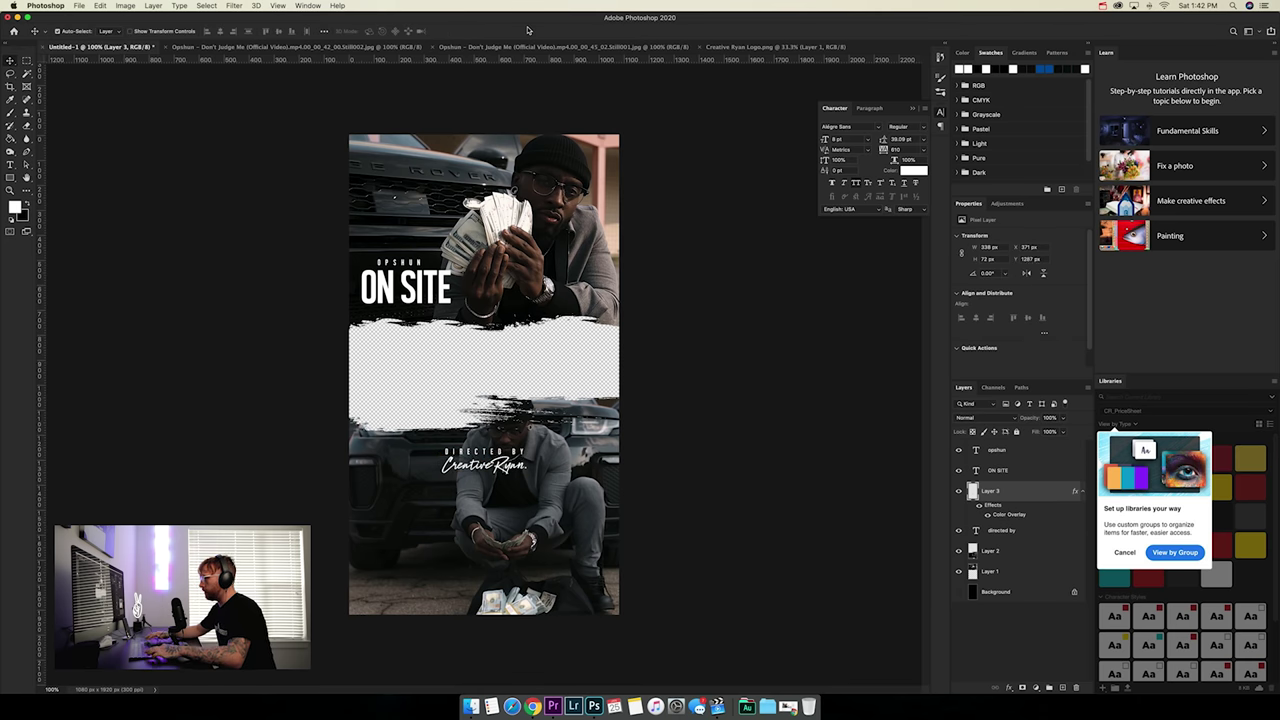
key(Up)
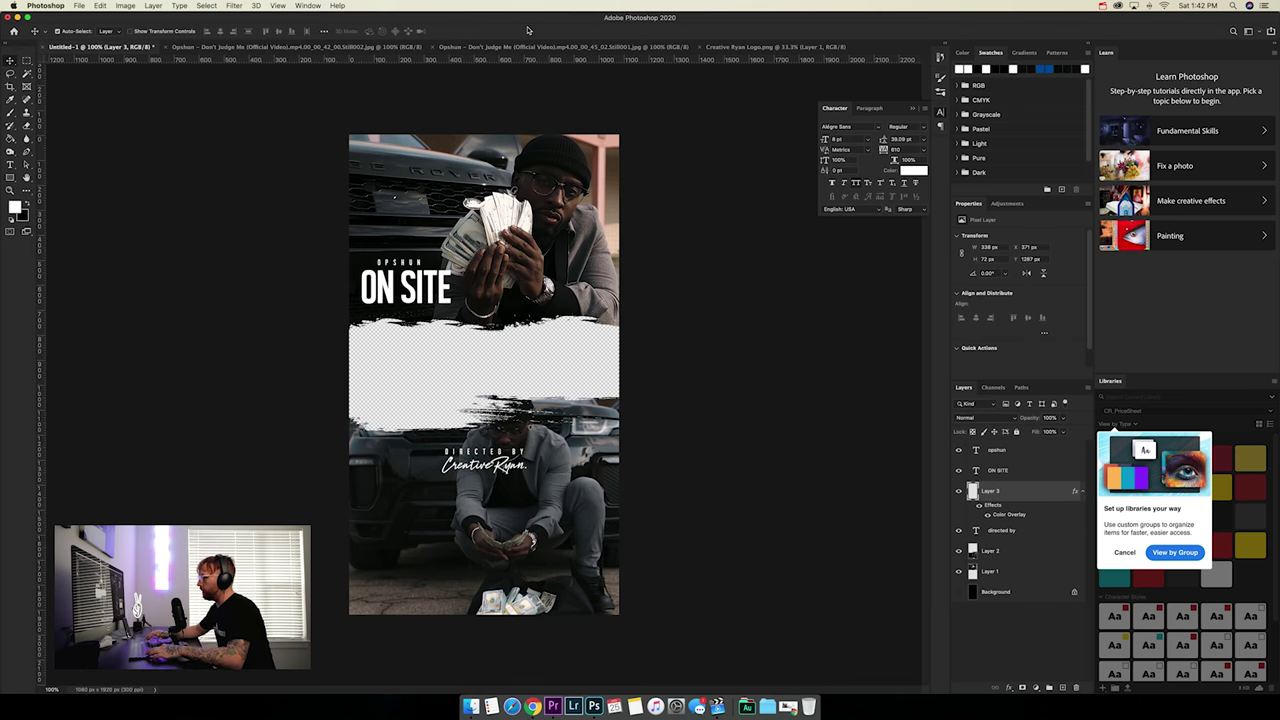
Move the logo and "directed by" text together down to the horizontal centre of the lower photo, over the seated man
shift+click(1002, 531)
drag(510, 460, 486, 470)
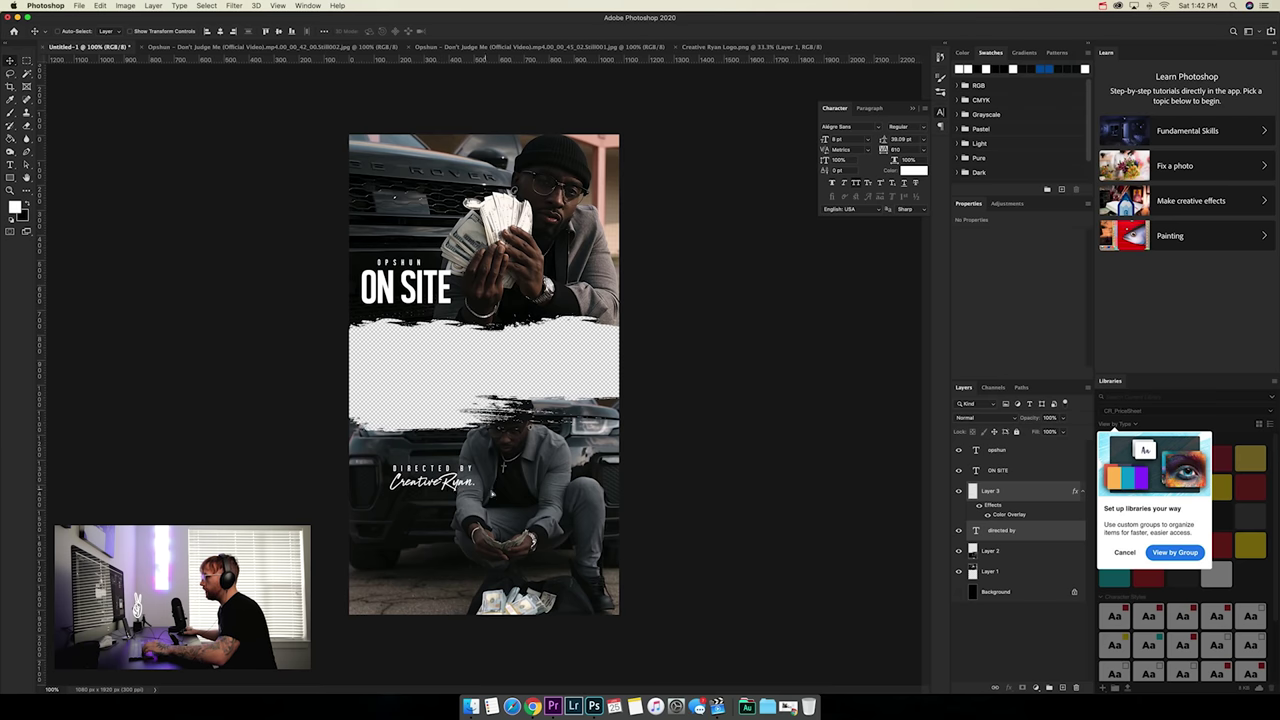
mouse_move(492, 493)
mouse_down()
mouse_move(508, 505)
mouse_move(510, 488)
mouse_up()
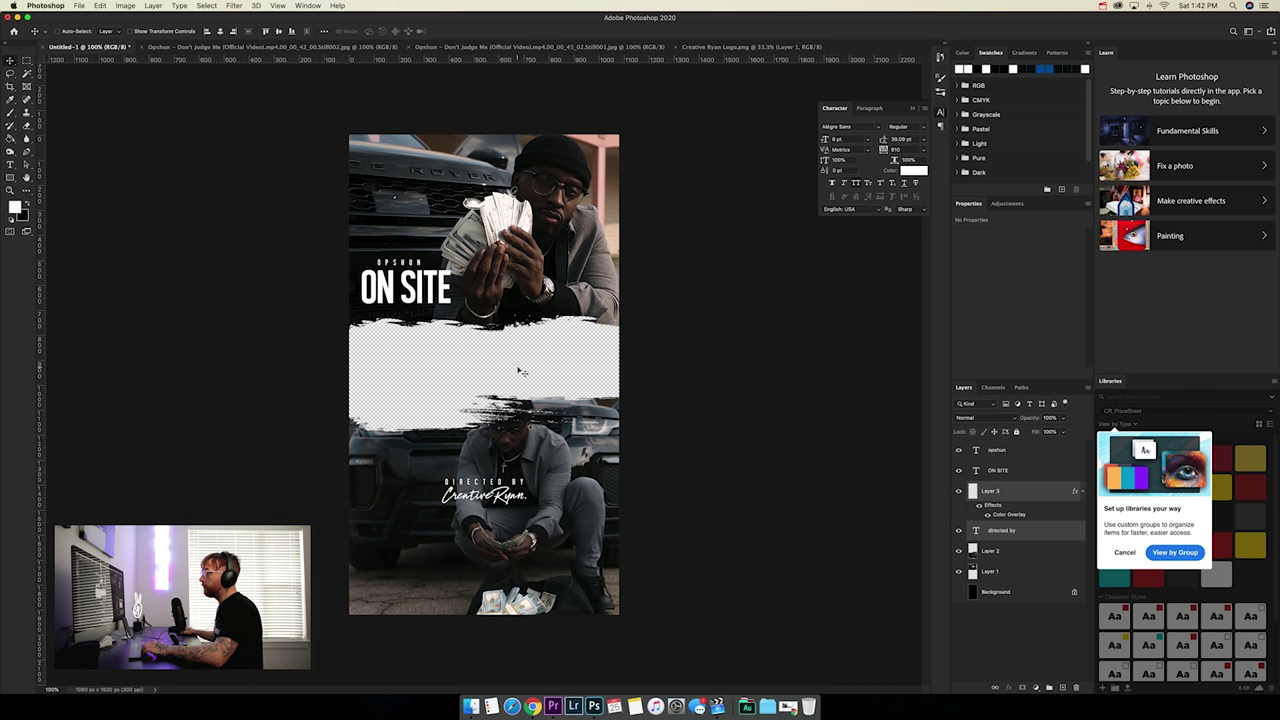
Toggle the Background layer on and off to compare the black and transparent middle band, leaving it hidden
click(958, 592)
click(958, 592)
click(958, 592)
click(958, 592)
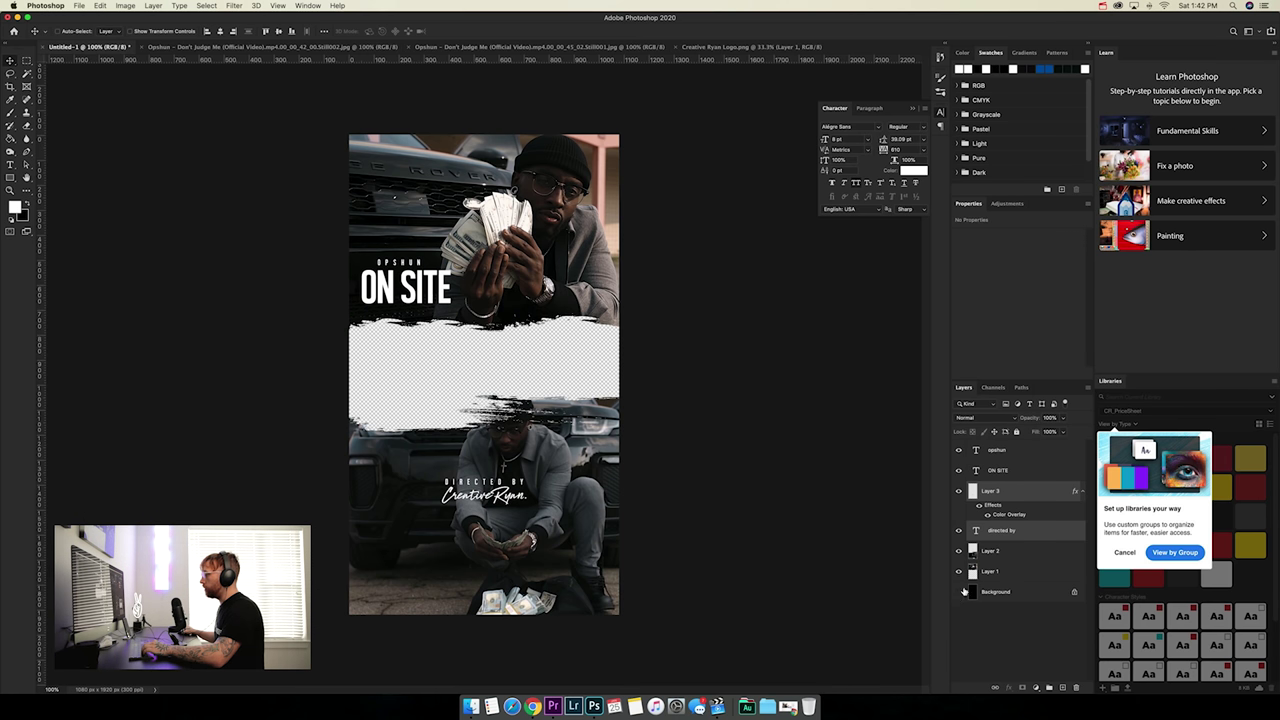
click(958, 592)
click(959, 593)
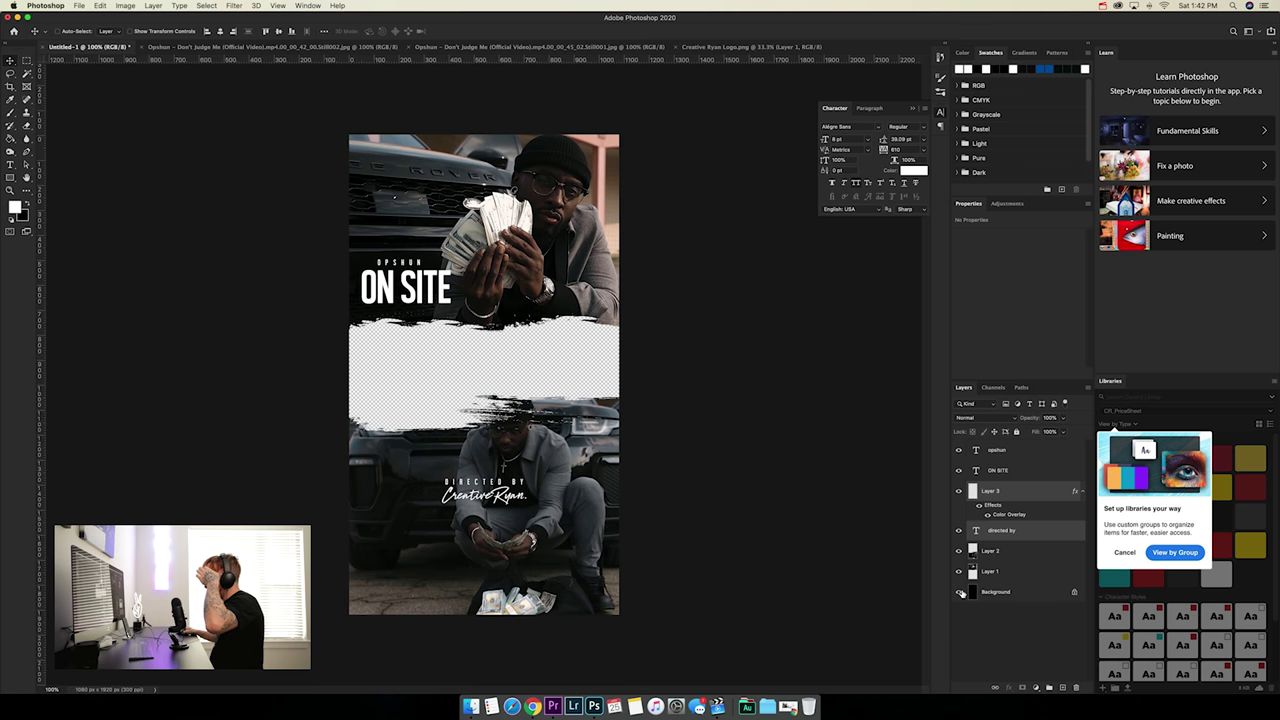
click(959, 592)
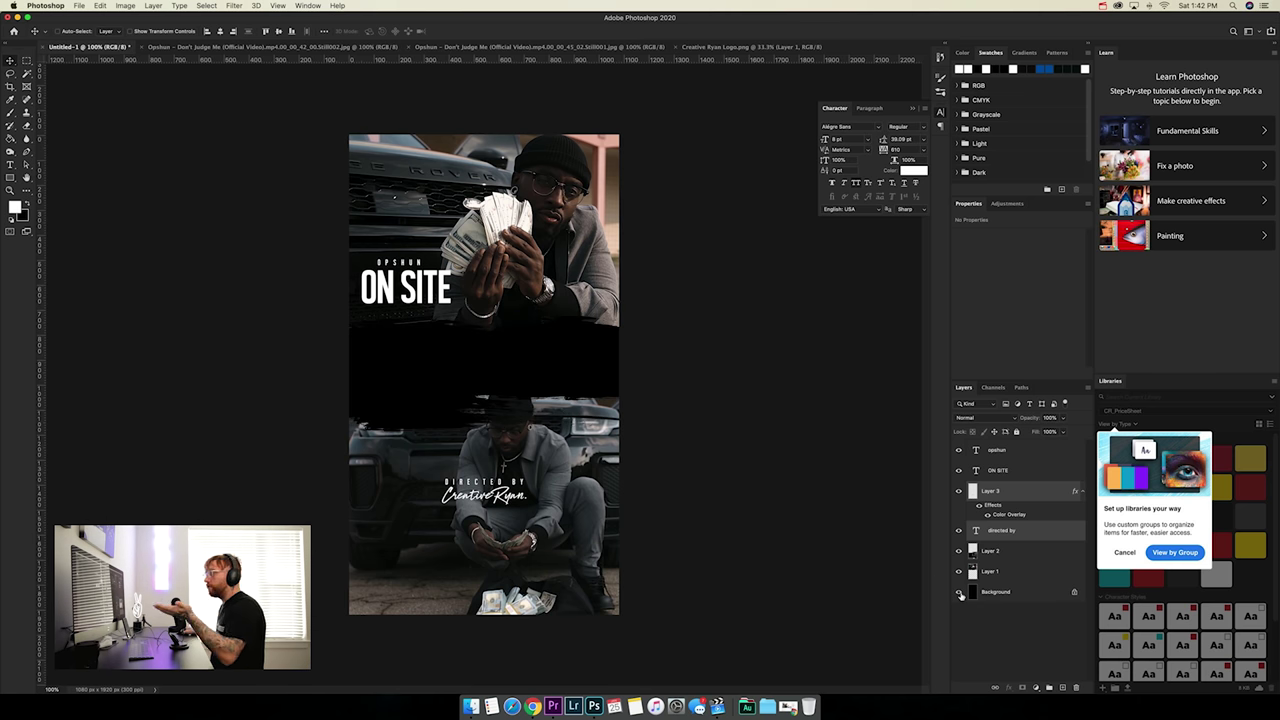
click(959, 592)
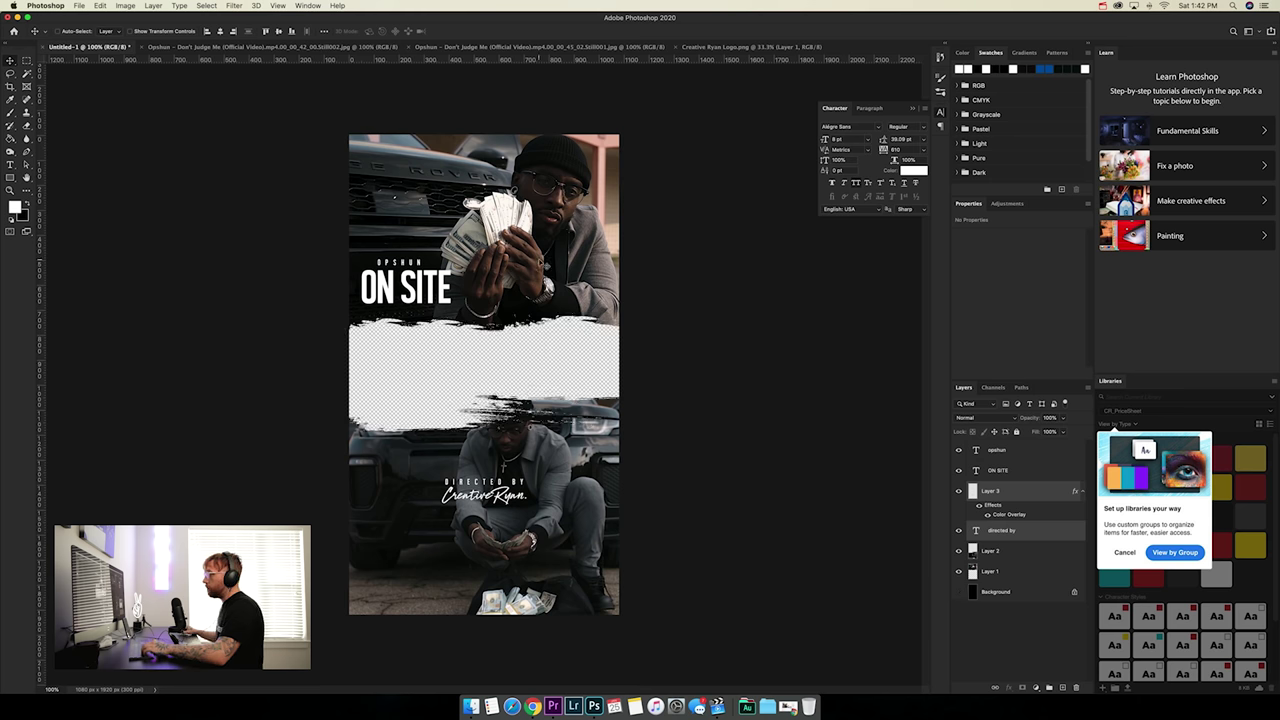
Start saving the frame with PNG as the format and the Desktop as the destination
click(79, 6)
click(118, 110)
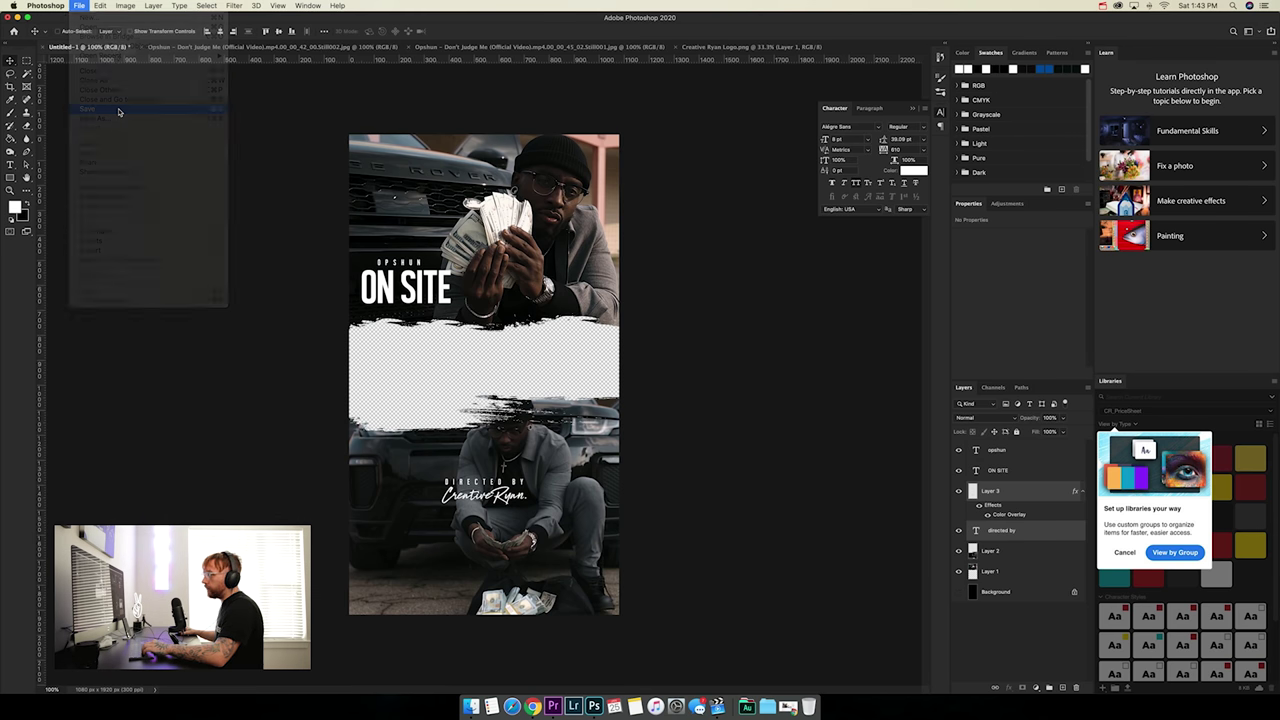
click(670, 331)
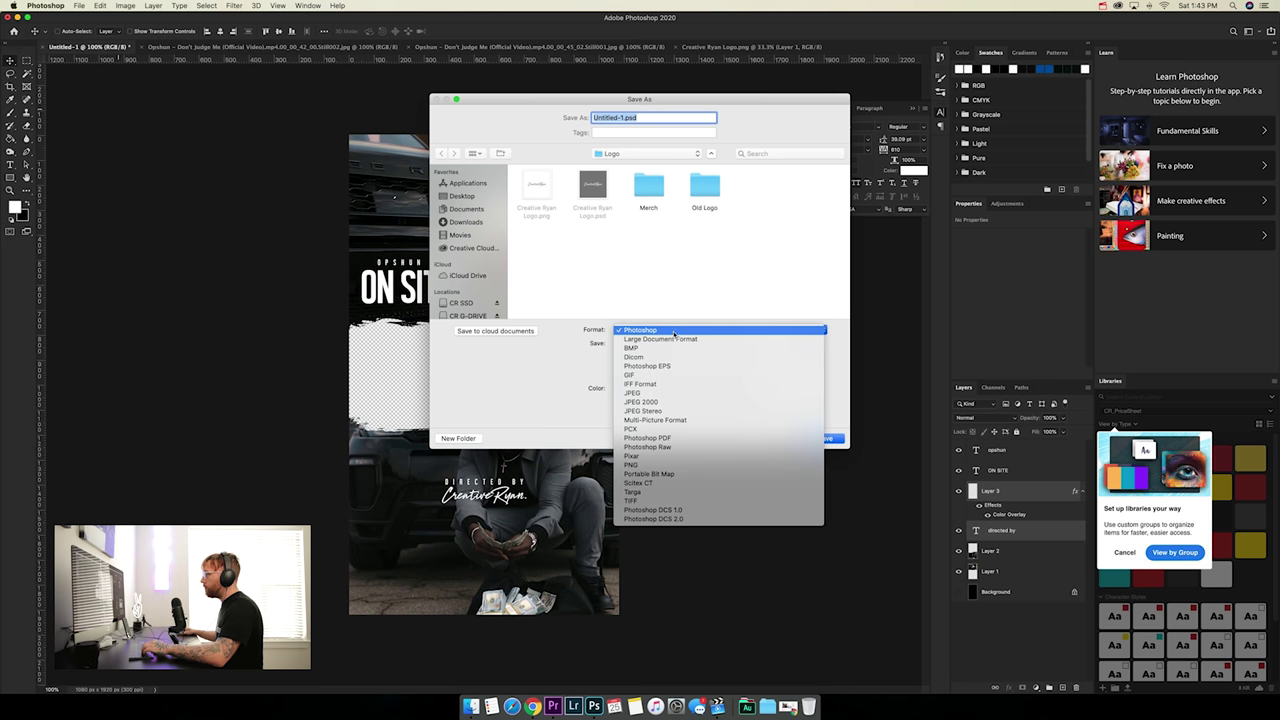
click(660, 465)
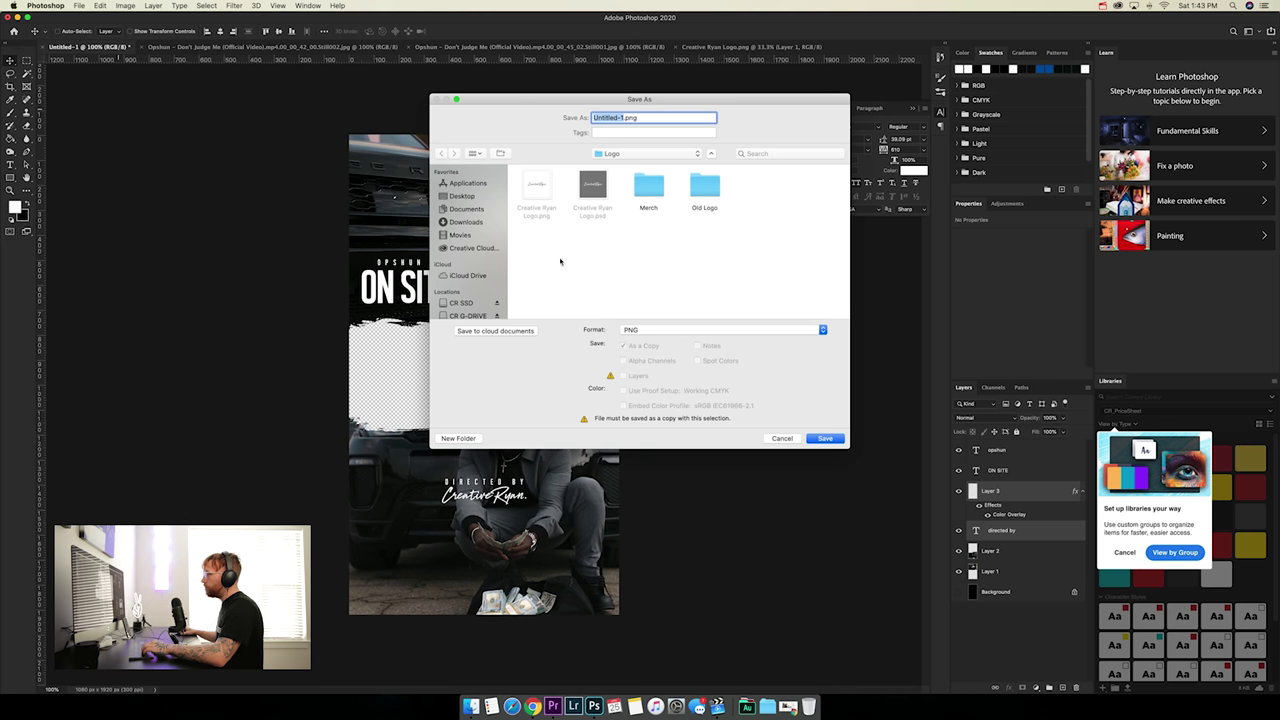
click(464, 197)
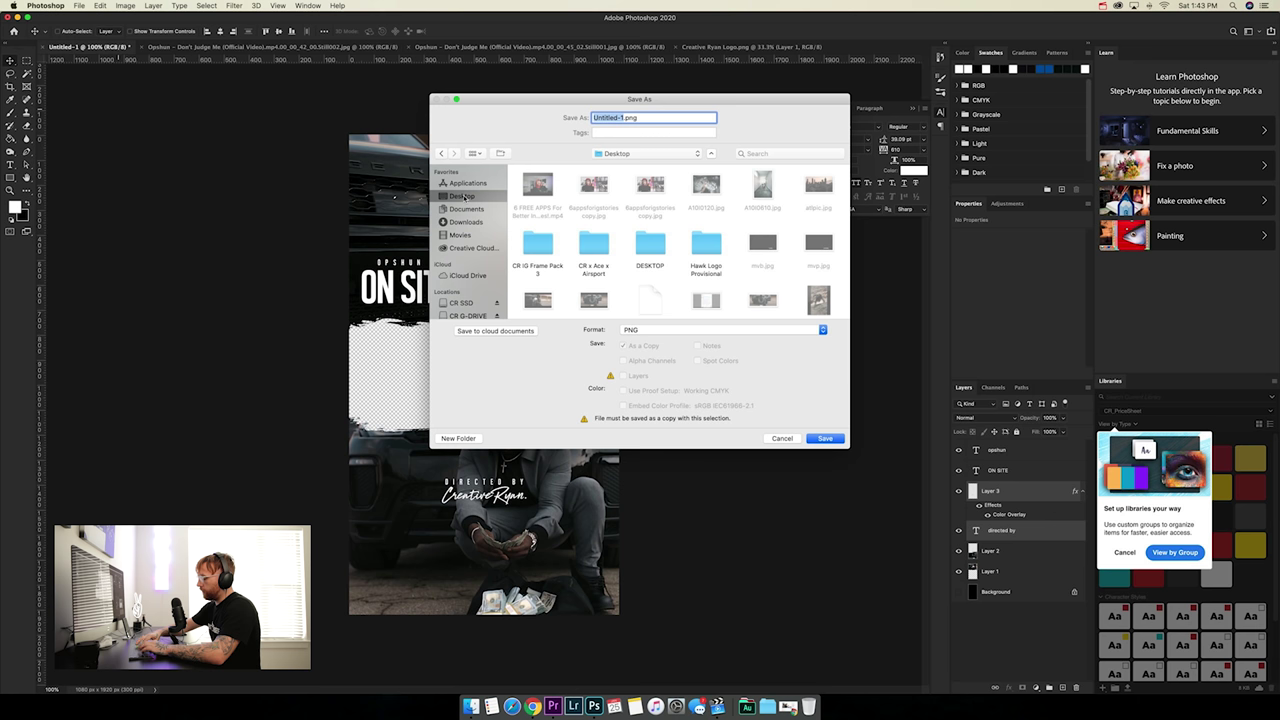
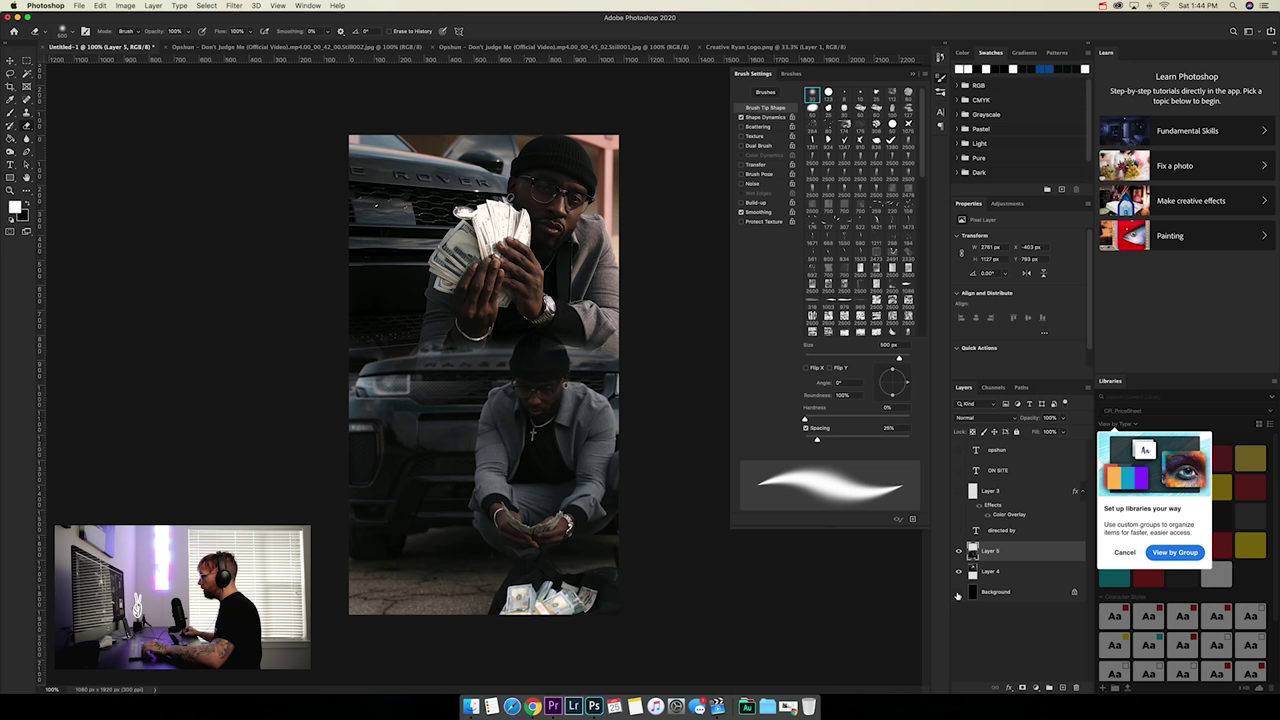
Show only the Background layer, Layer 4 and Layer 5, with the title, director text and logo layers hidden
alt+click(958, 592)
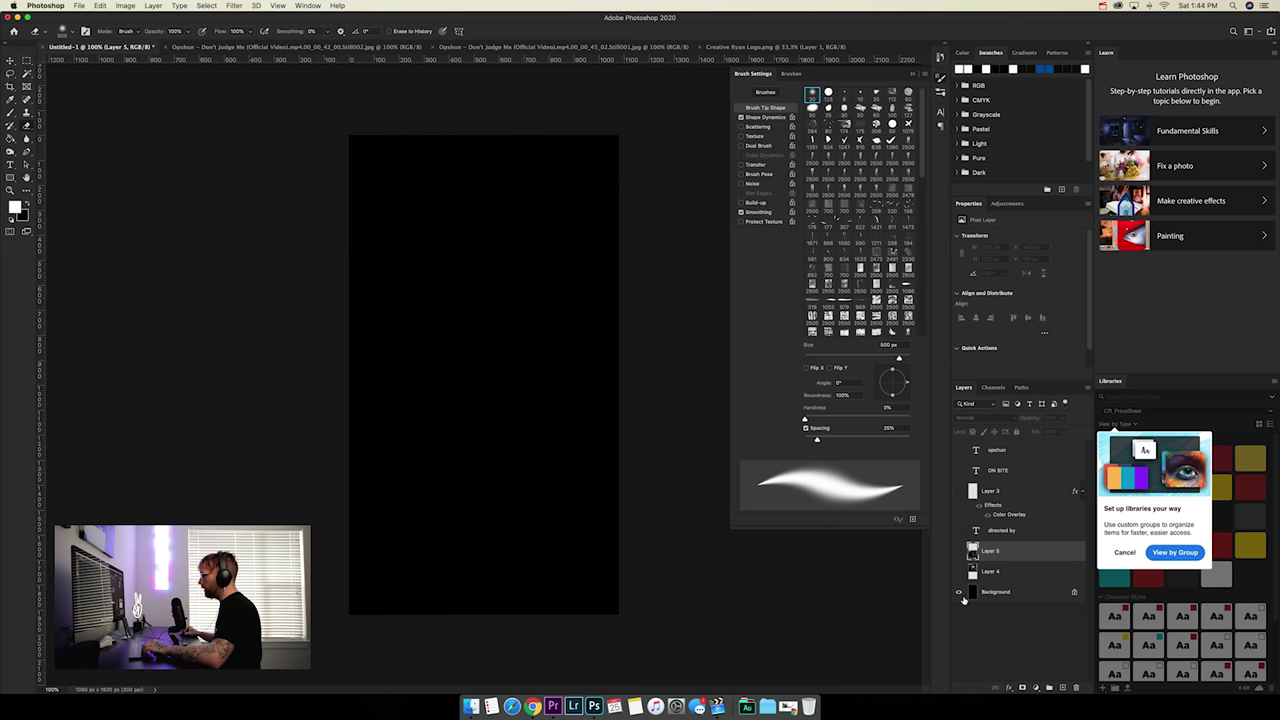
click(958, 573)
click(958, 552)
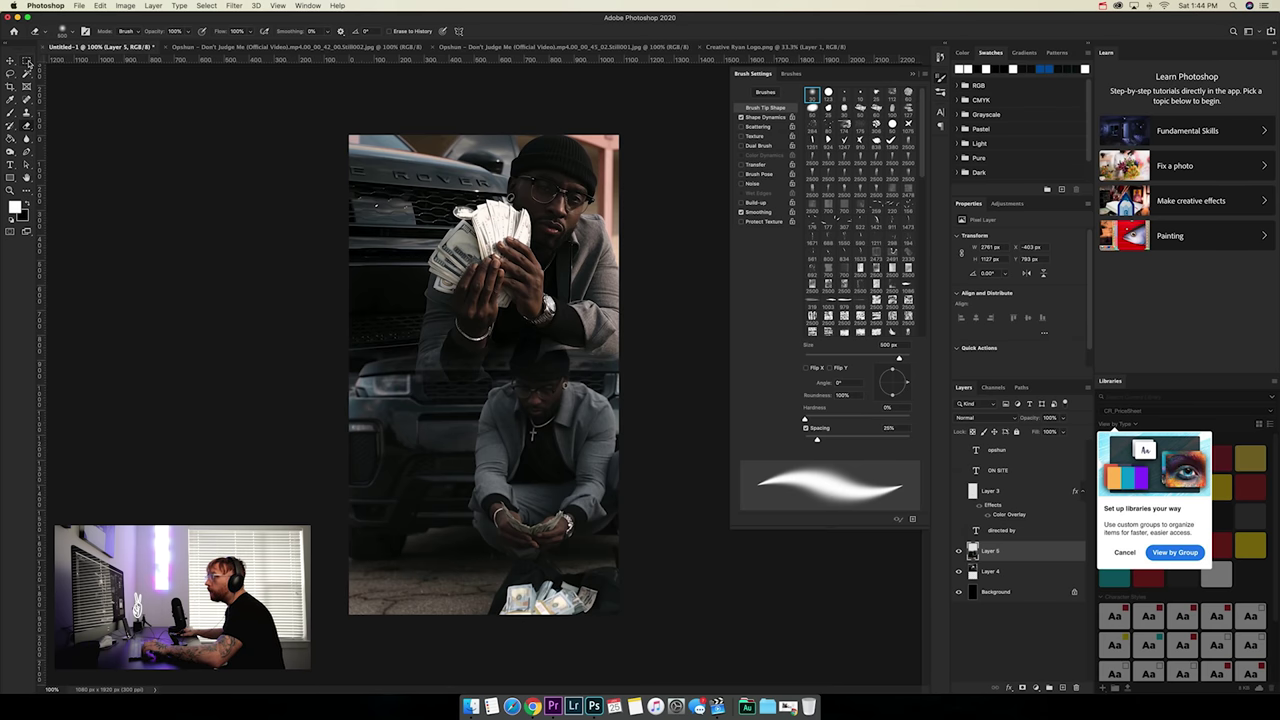
Create a white rectangle about 990 × 397 px on a new layer above Layer 5, across the middle of the frame
click(27, 61)
mouse_move(355, 305)
mouse_down()
mouse_move(400, 368)
mouse_move(612, 380)
mouse_up()
key(super+d)
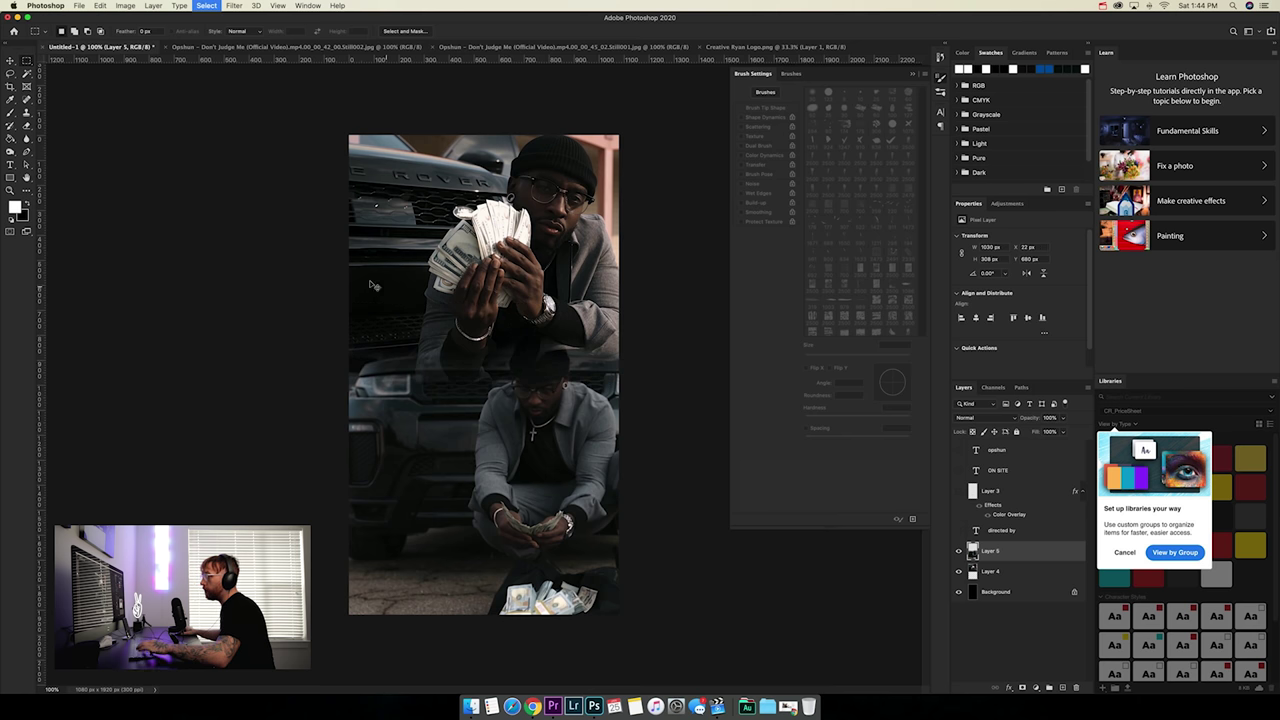
drag(408, 256, 607, 384)
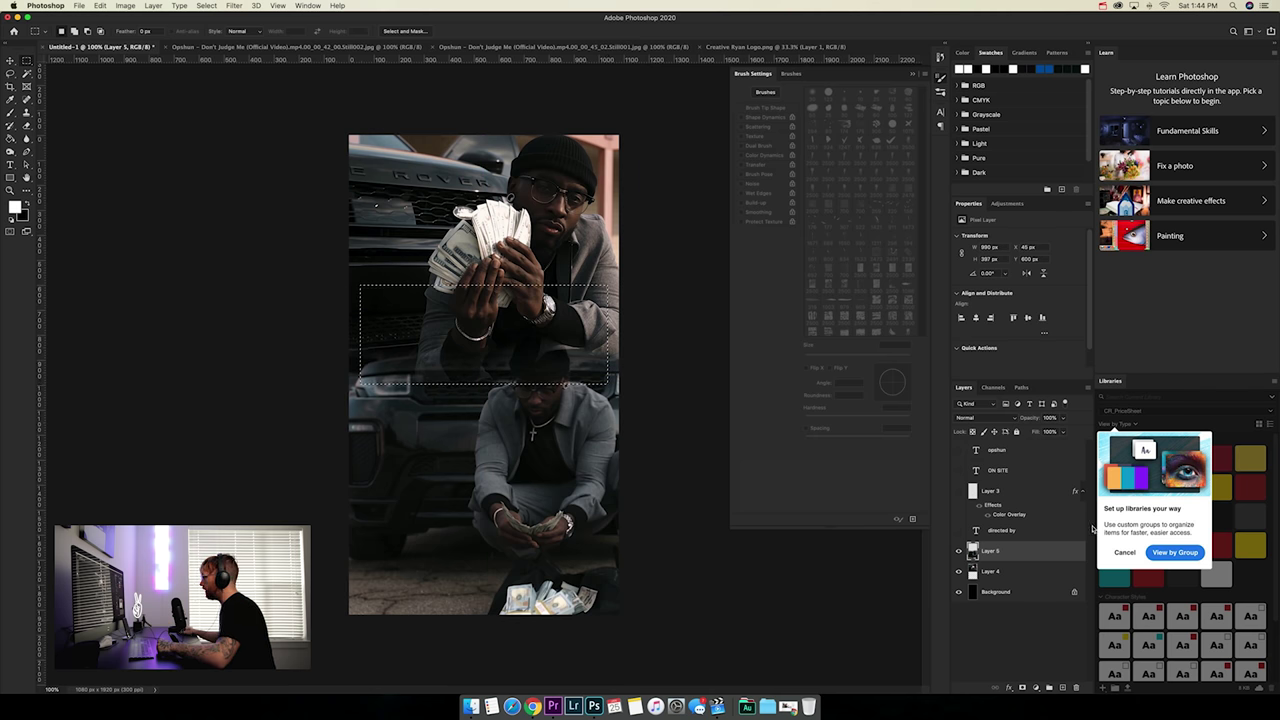
key(super+j)
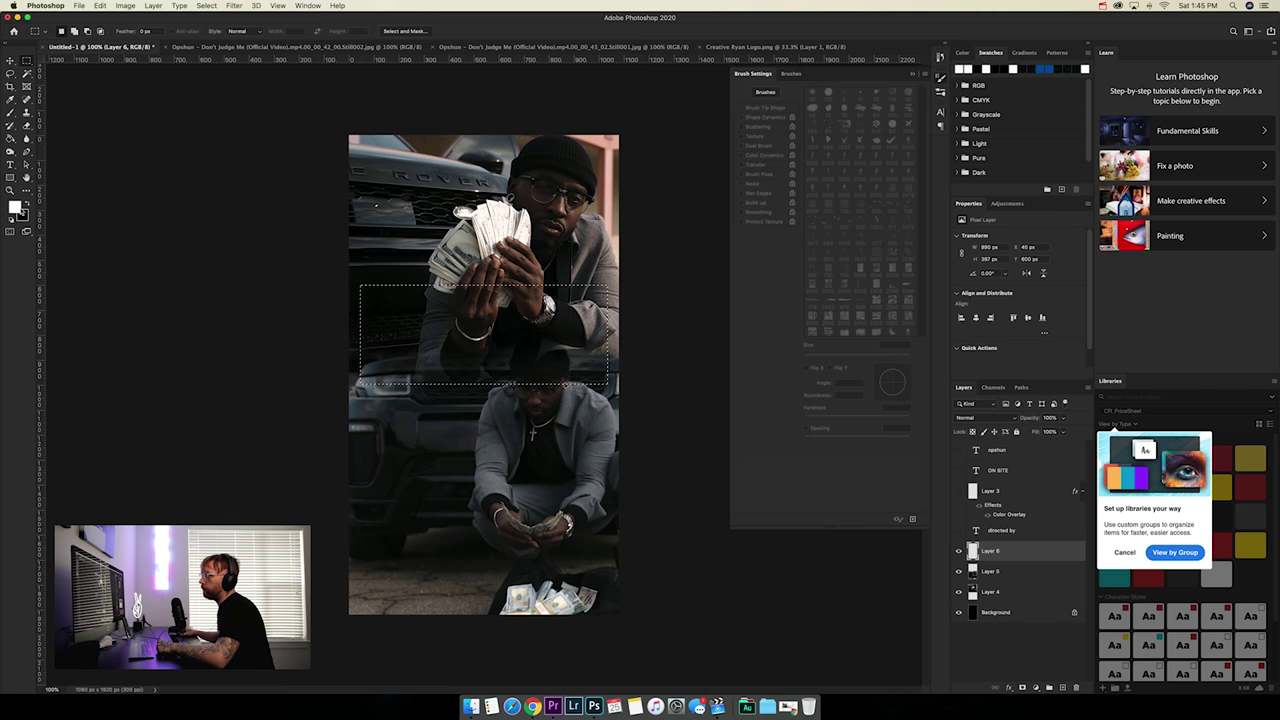
click(25, 139)
click(444, 349)
key(super+d)
key(v)
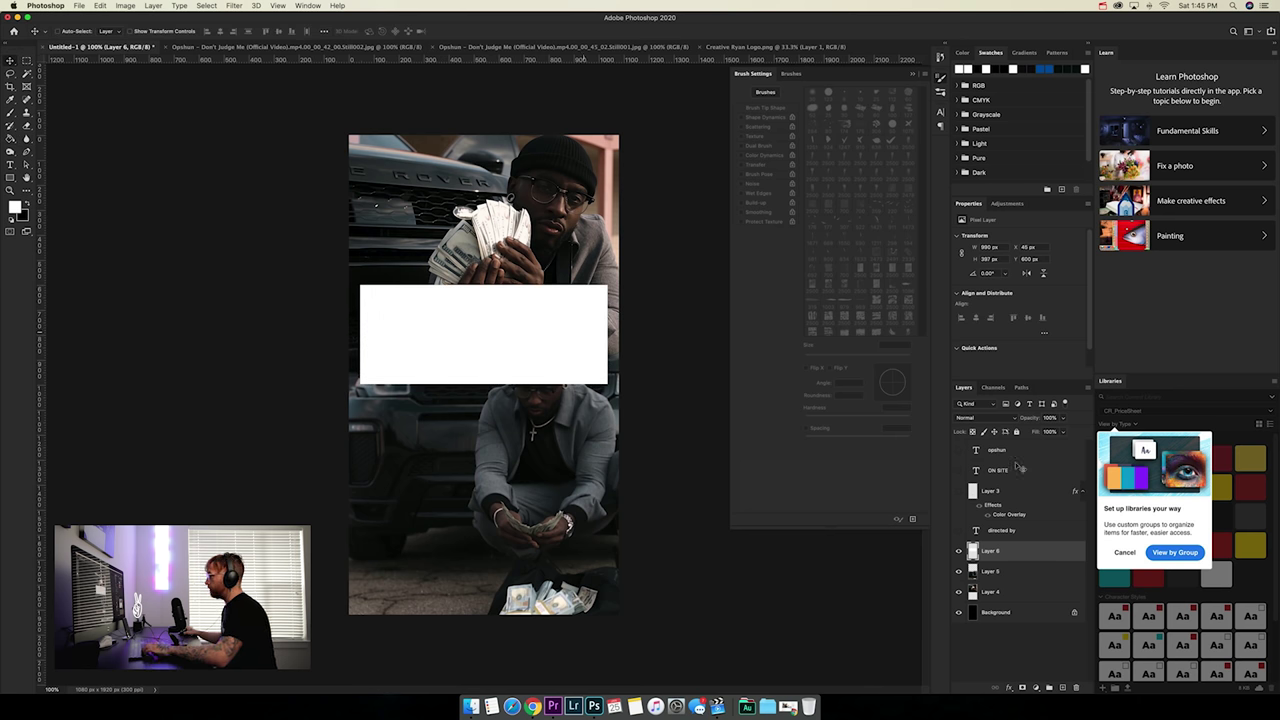
Scale the white rectangle down to about 872 × 350 px and centre it horizontally, slightly higher over the photo seam
key(super+t)
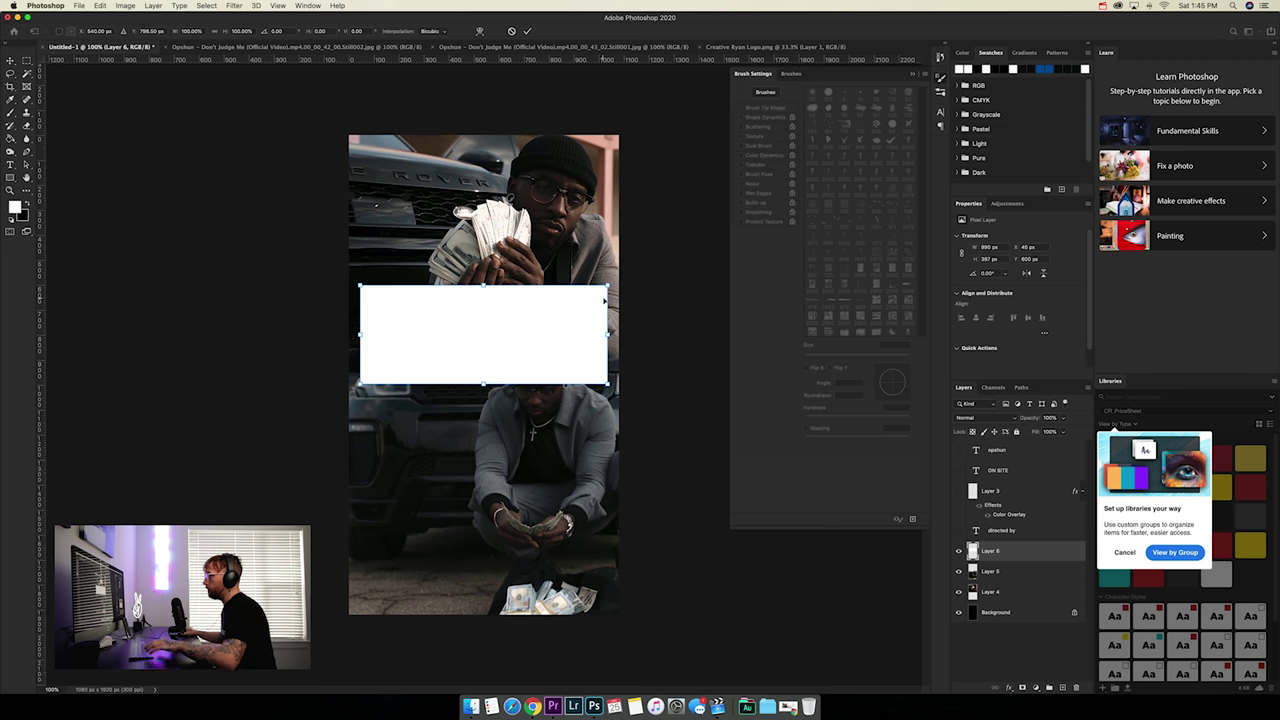
drag(607, 286, 565, 325)
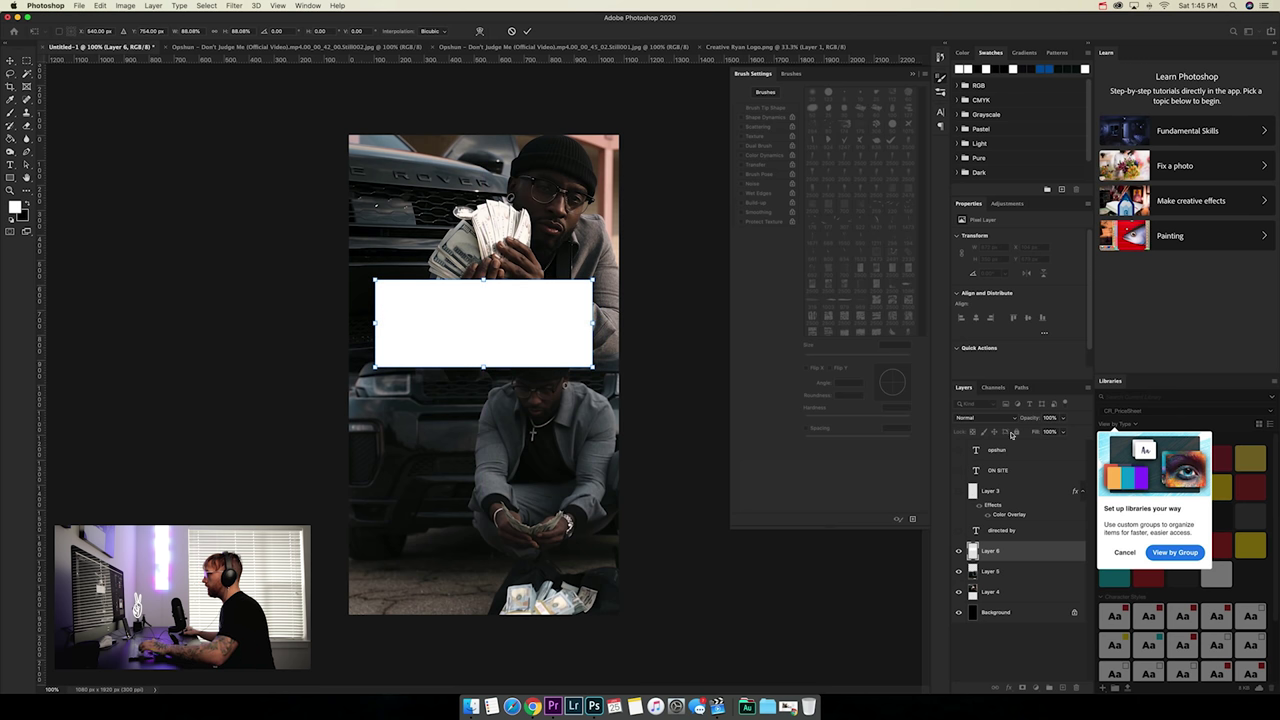
click(529, 32)
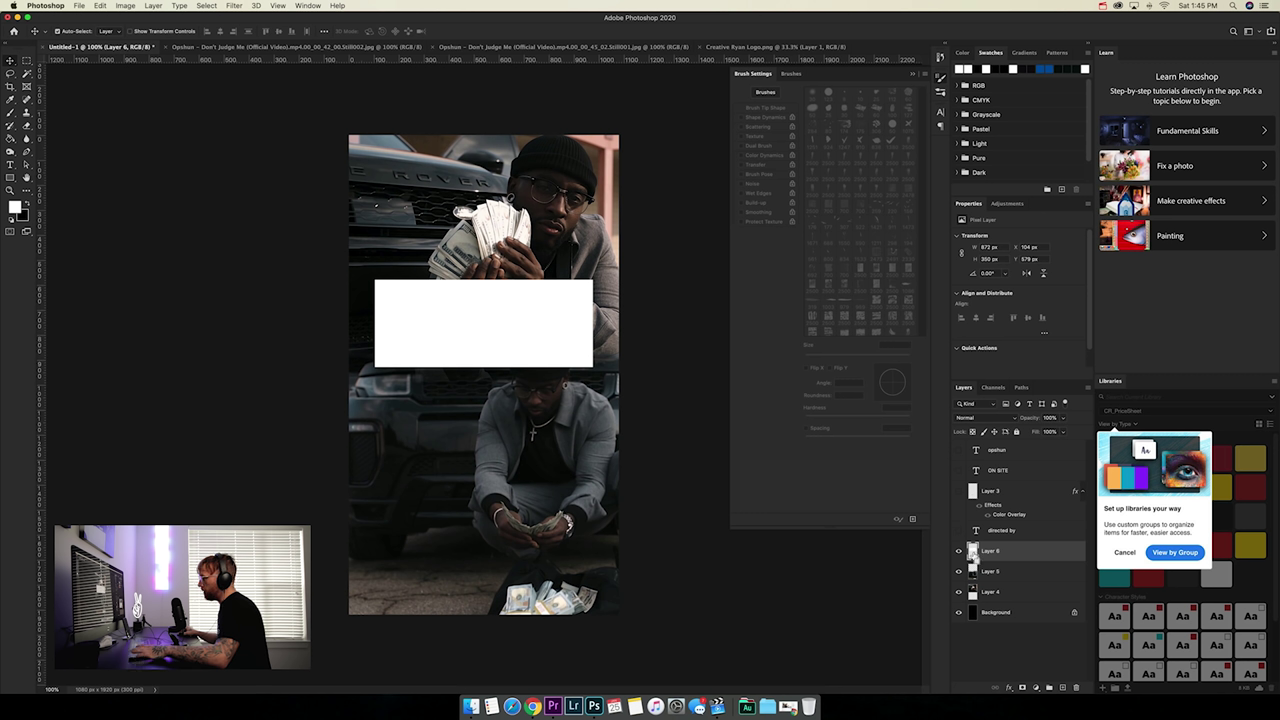
Select the outline of the Layer 6 rectangle, hide Layer 6, and delete that area from Layers 5 and 4
ctrl+click(972, 552)
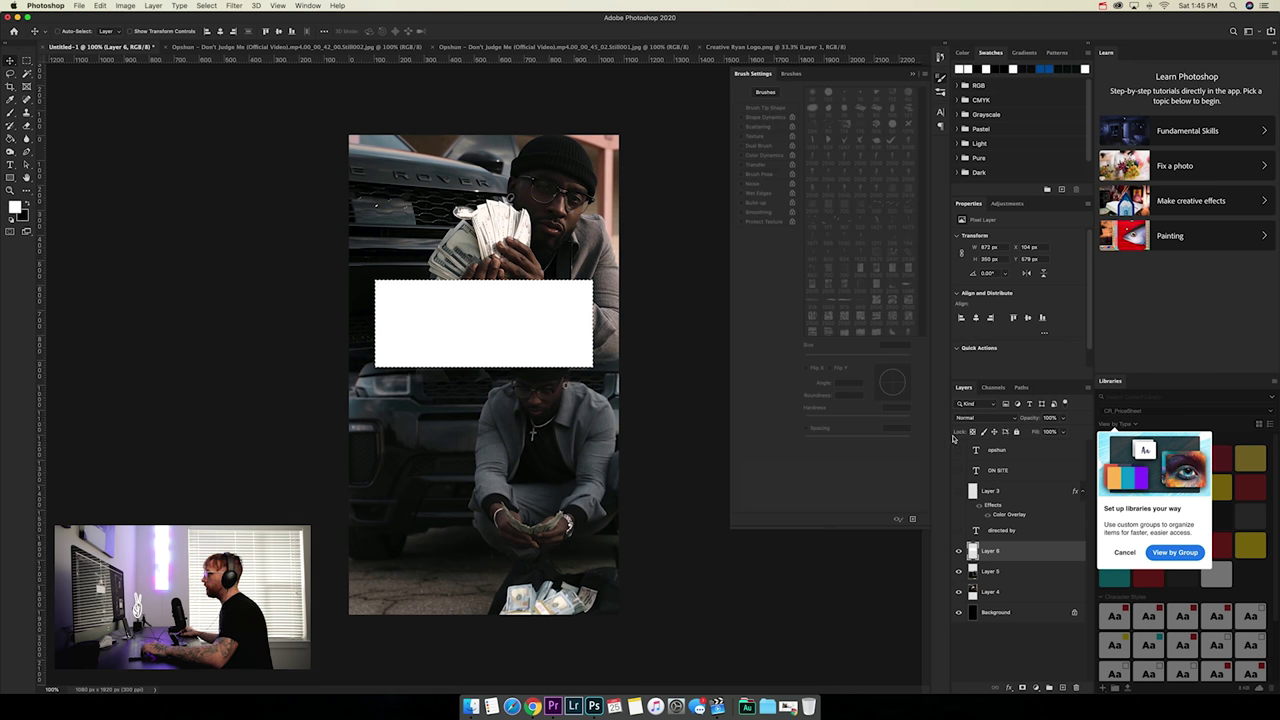
click(958, 551)
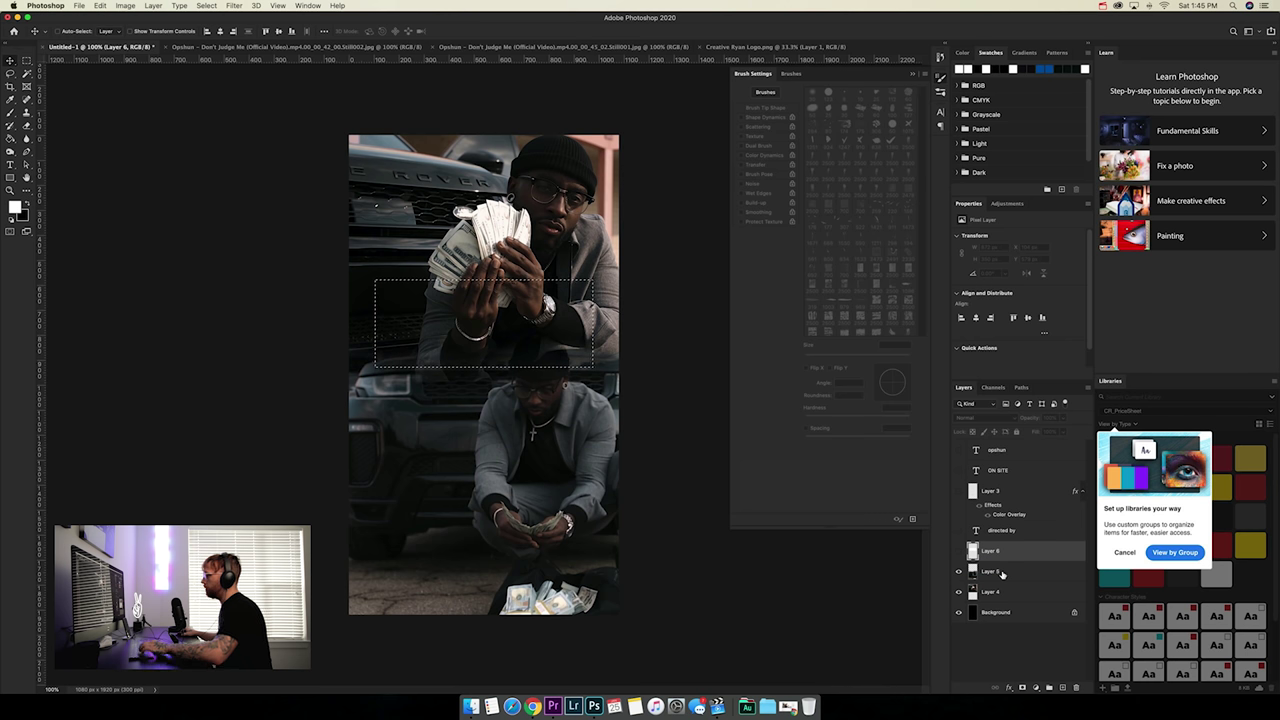
click(1000, 572)
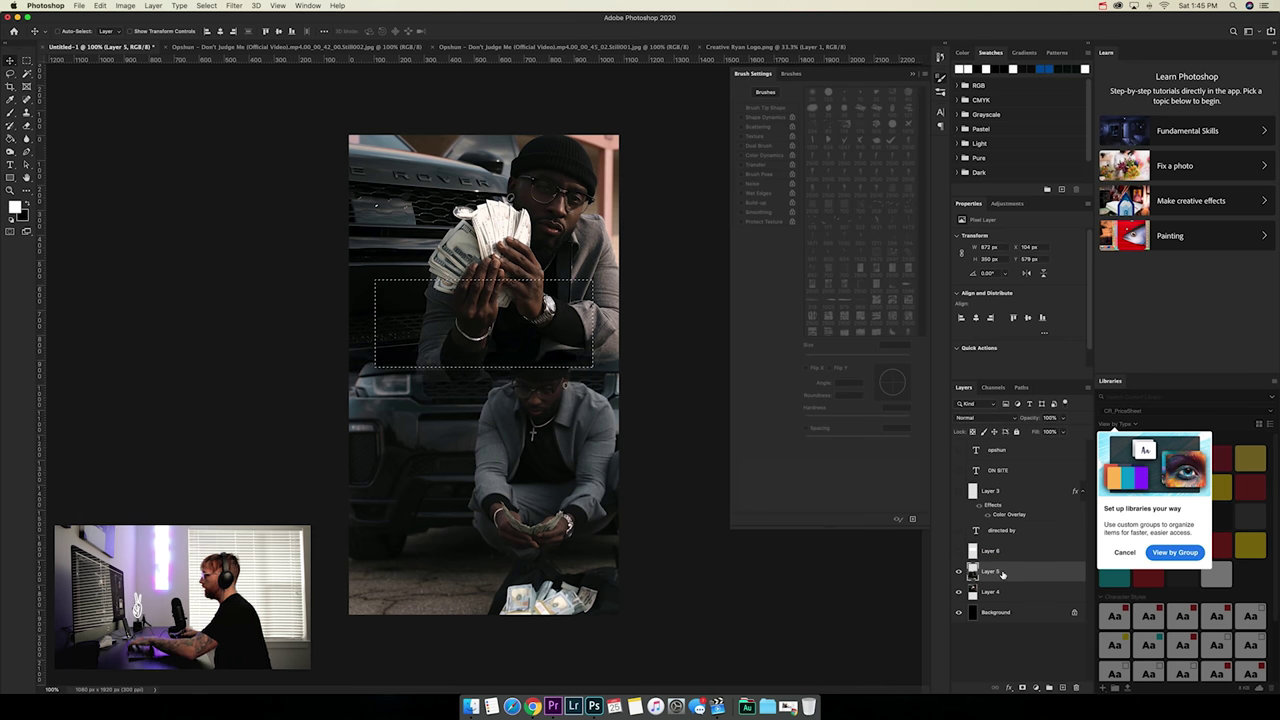
click(996, 592)
key(Delete)
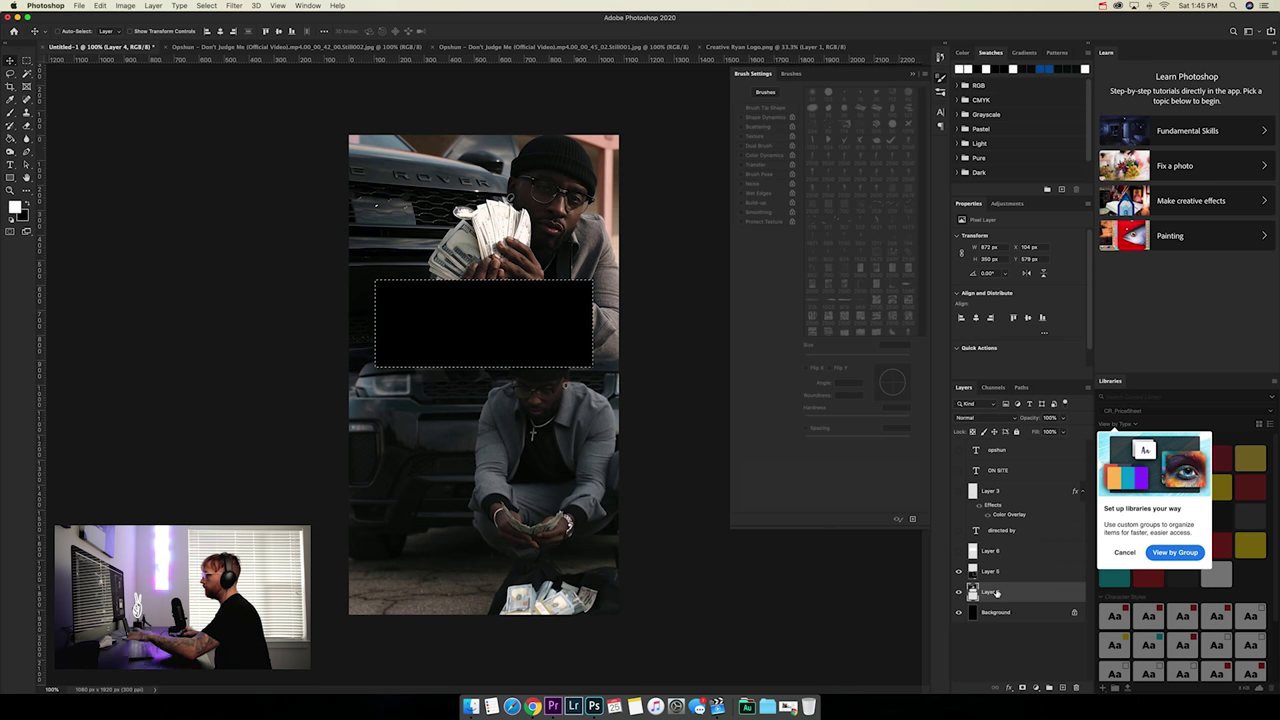
key(super+d)
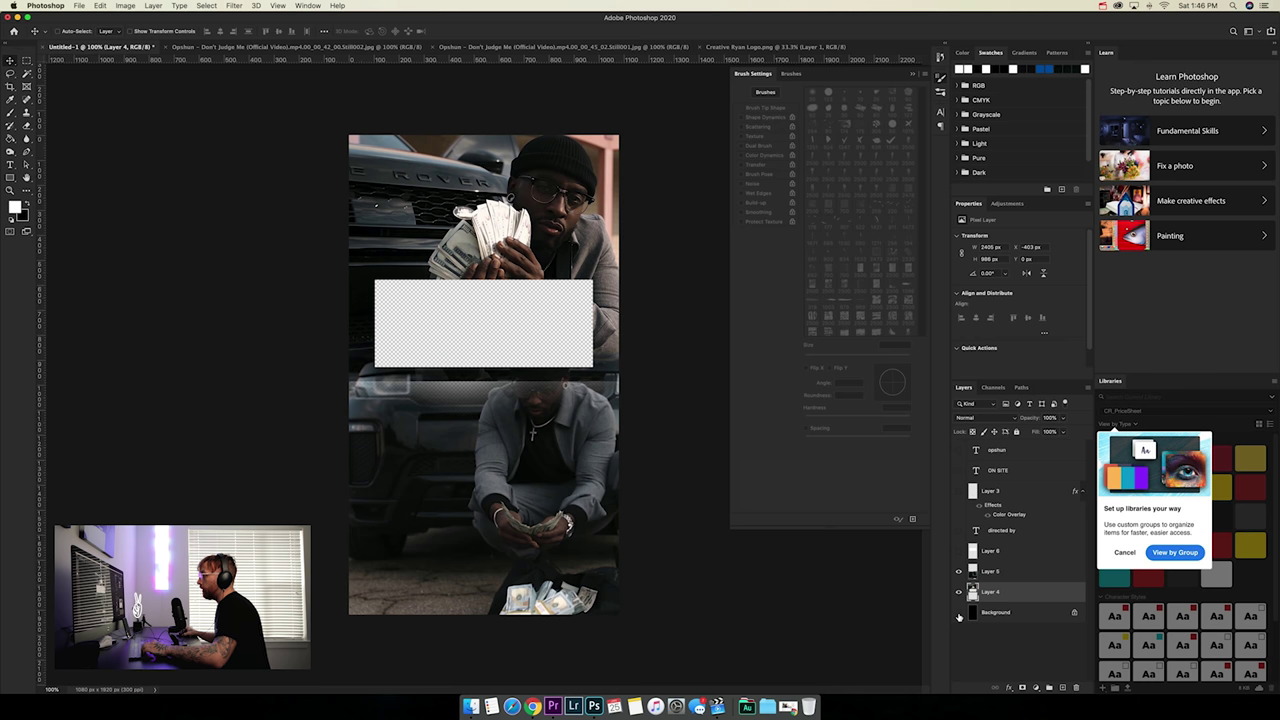
click(958, 612)
click(958, 612)
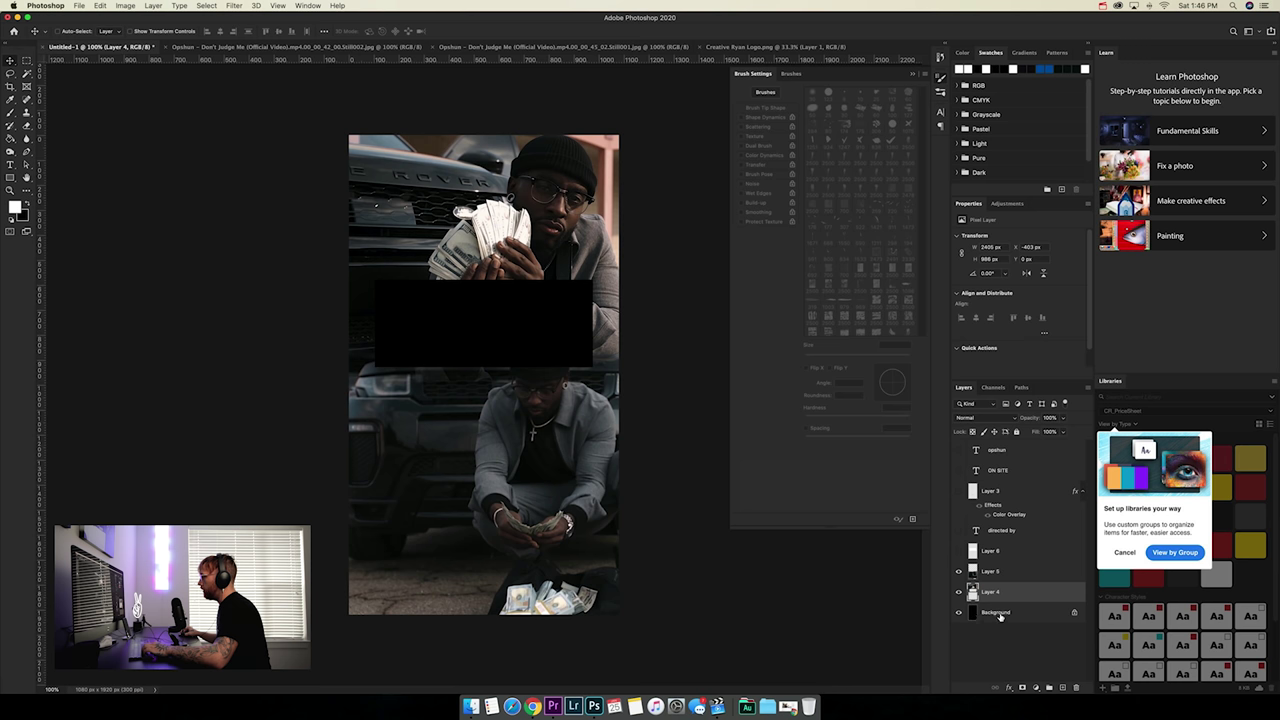
Duplicate the Background layer, hide the original, and delete a full-width band about 1080 × 394 px behind the window from the copy
key(m)
drag(349, 270, 670, 367)
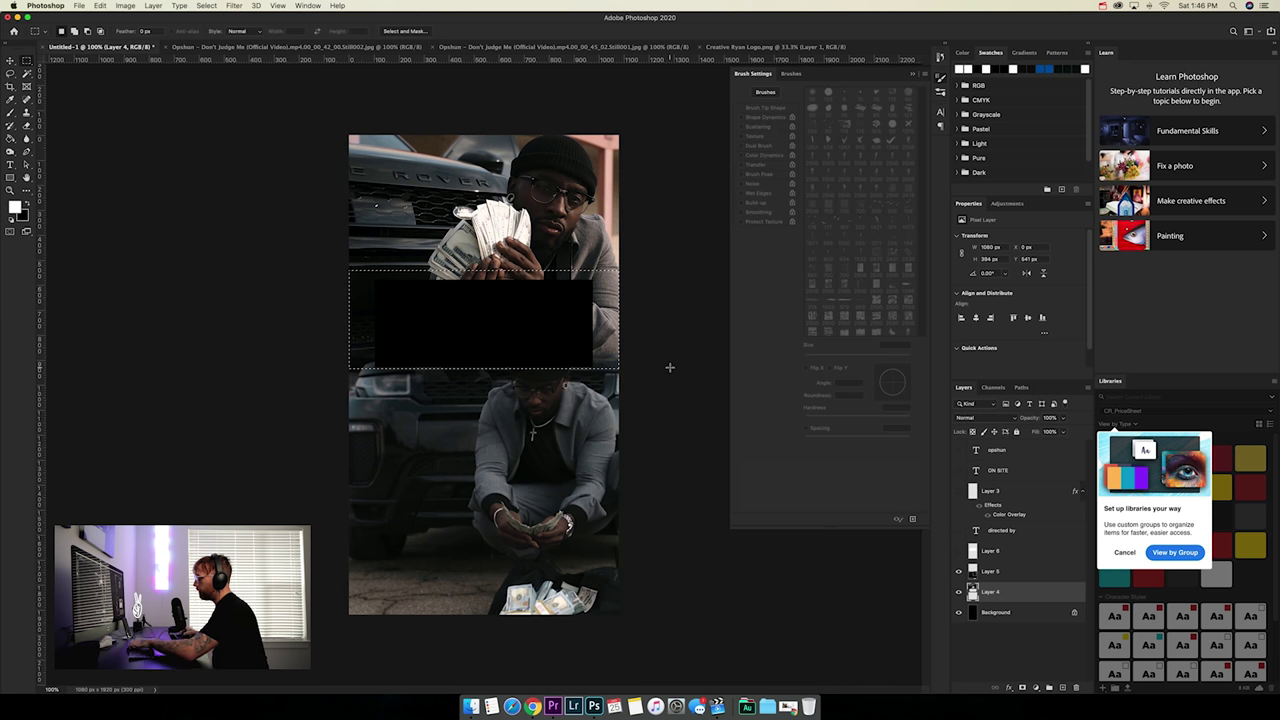
click(997, 612)
drag(1010, 618, 1062, 689)
click(958, 633)
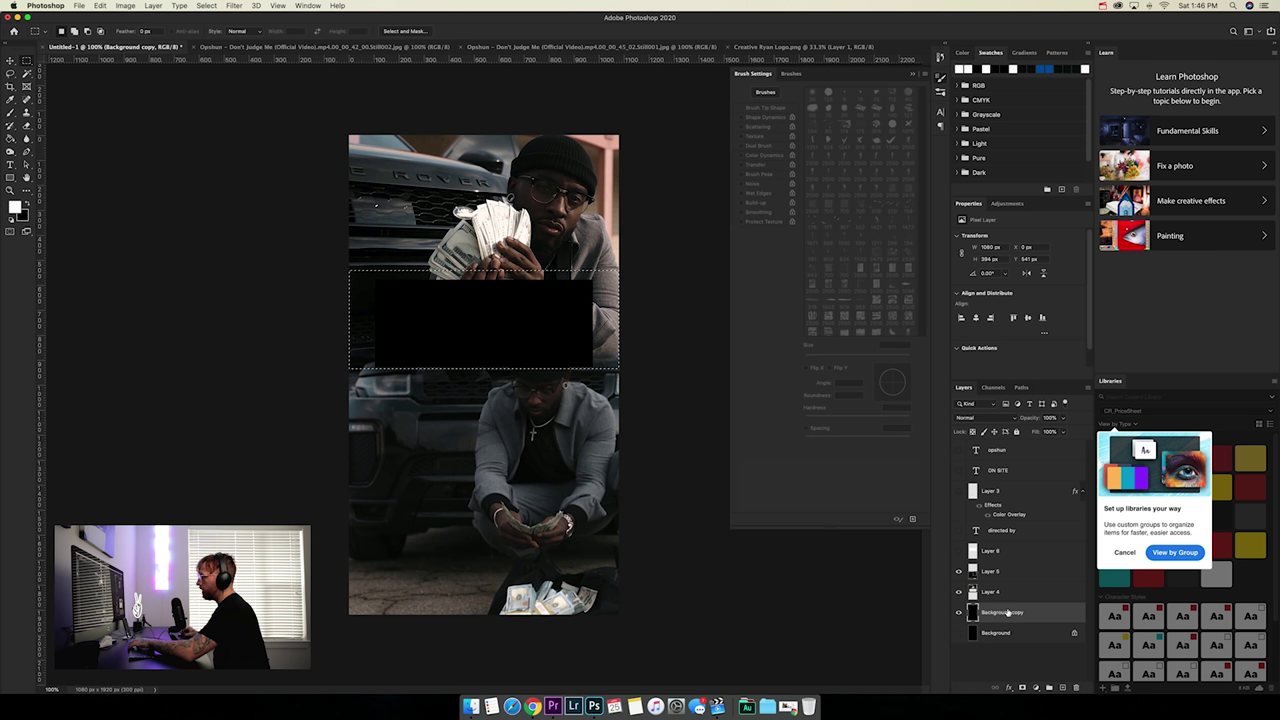
key(Delete)
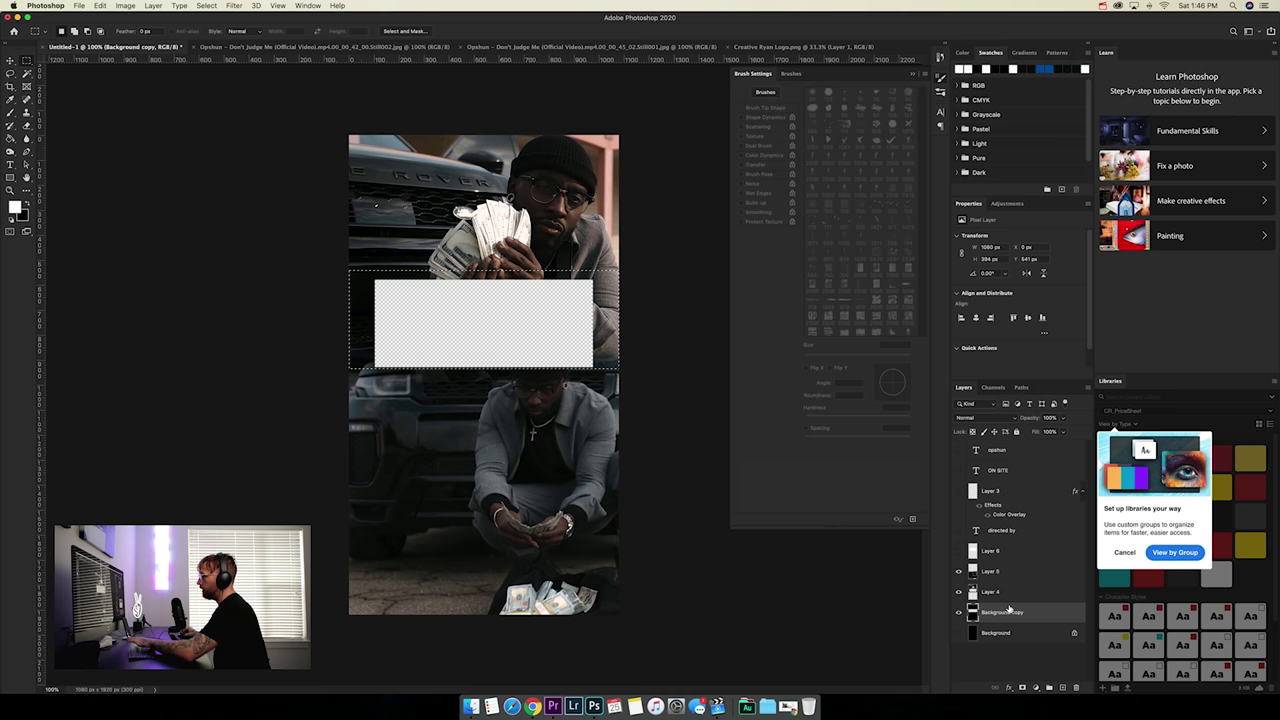
key(super+d)
With the text and logo layers shown, move the ON SITE and opshun text above the window and raise the director credit and logo slightly
key(a)
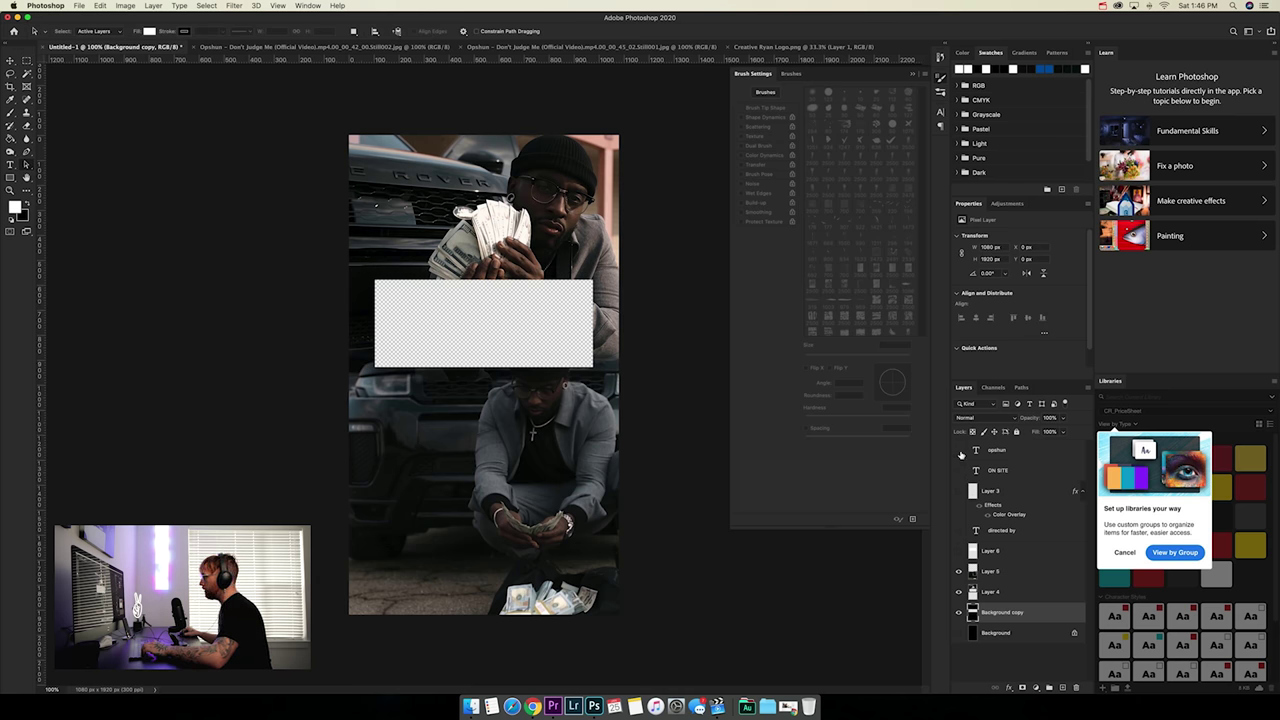
click(999, 471)
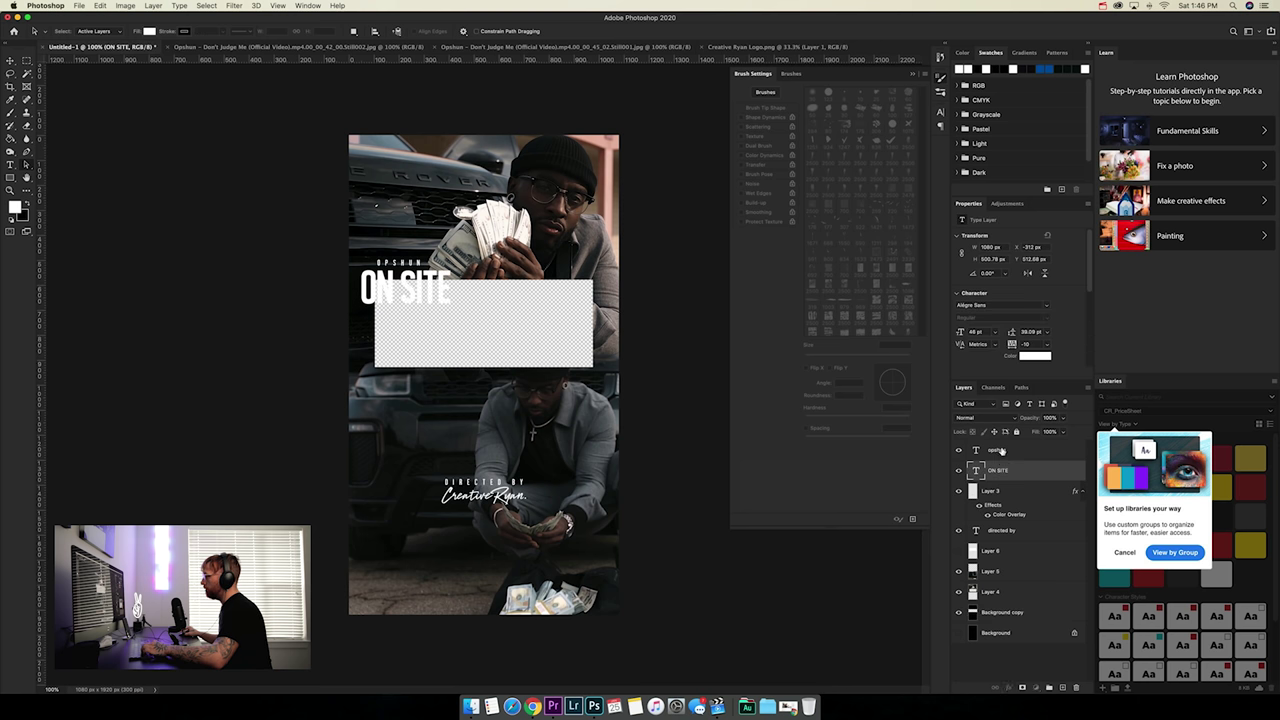
shift+click(997, 451)
key(v)
drag(447, 279, 447, 203)
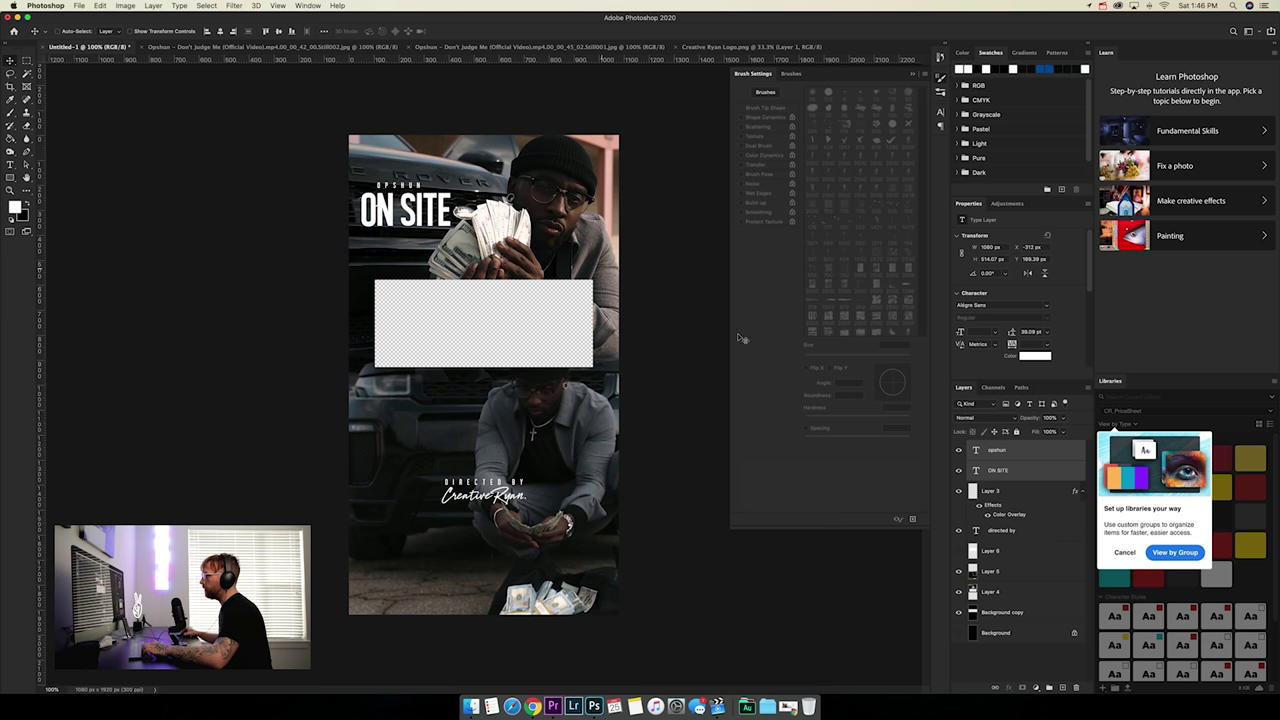
click(996, 491)
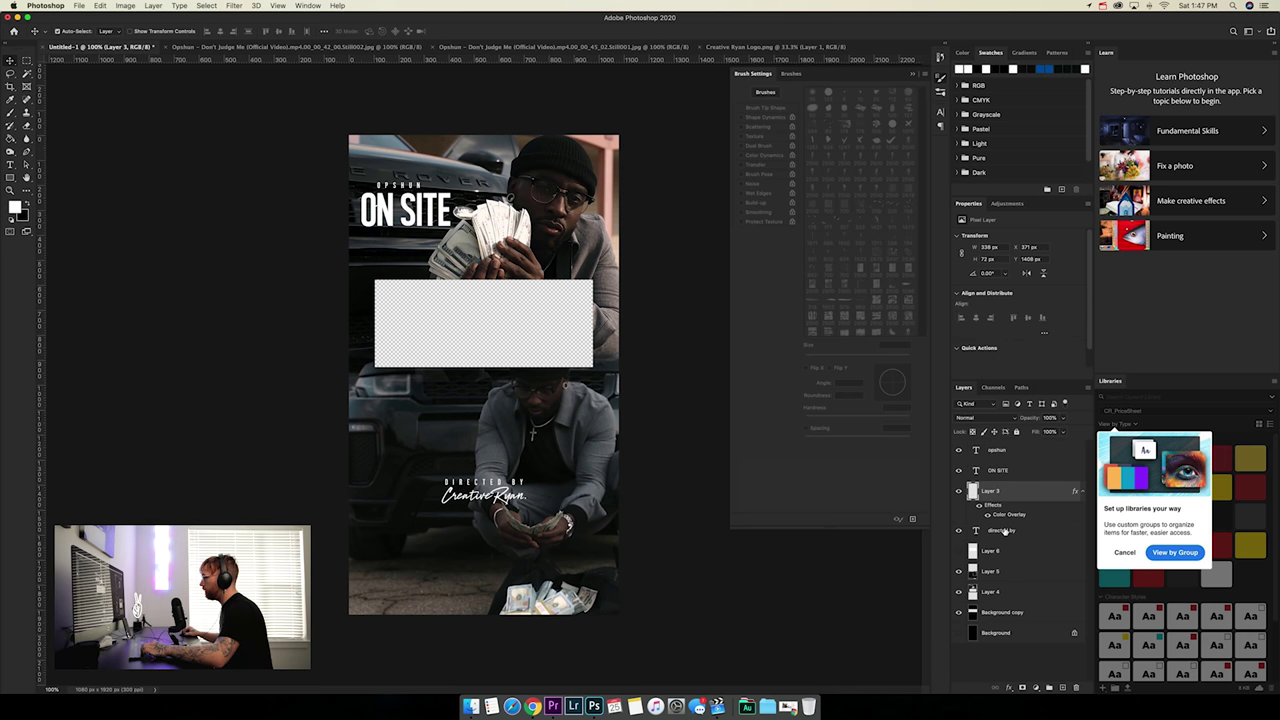
mouse_move(524, 498)
mouse_down()
mouse_move(524, 465)
mouse_move(524, 478)
mouse_up()
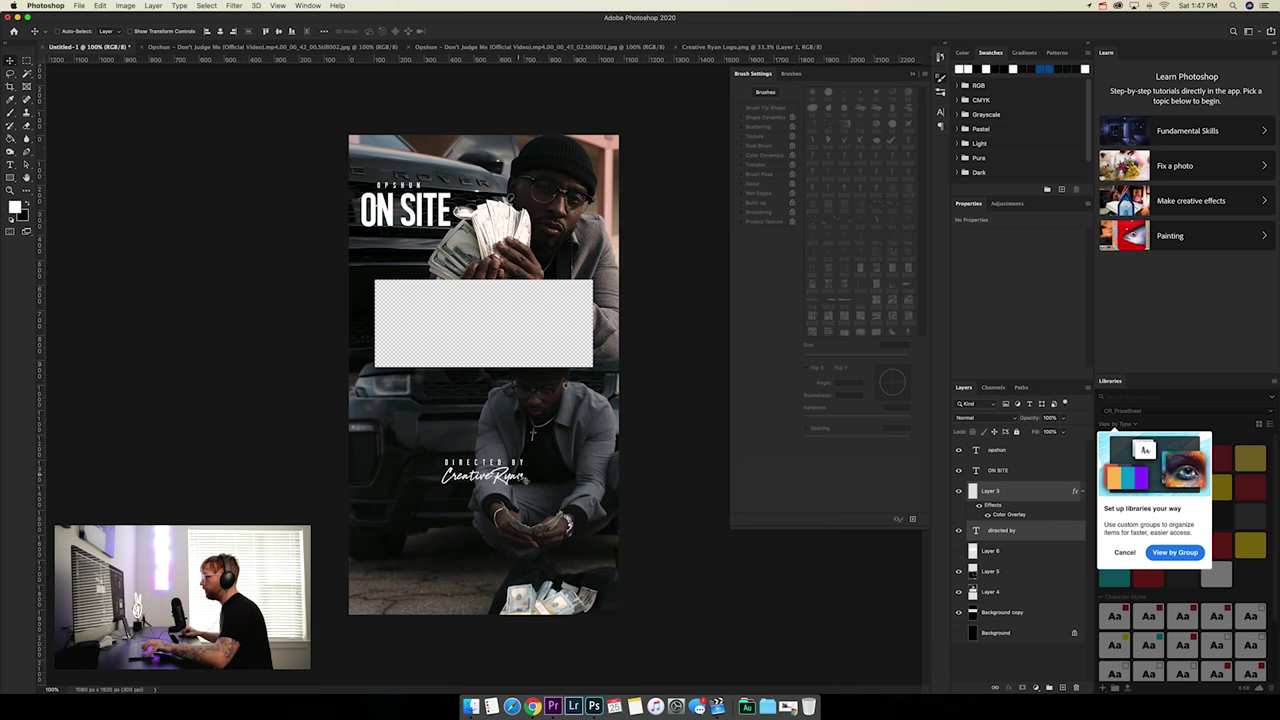
Add a new layer above the opshun text and choose the 2491 px torn-paper brush tip for painting
click(1025, 454)
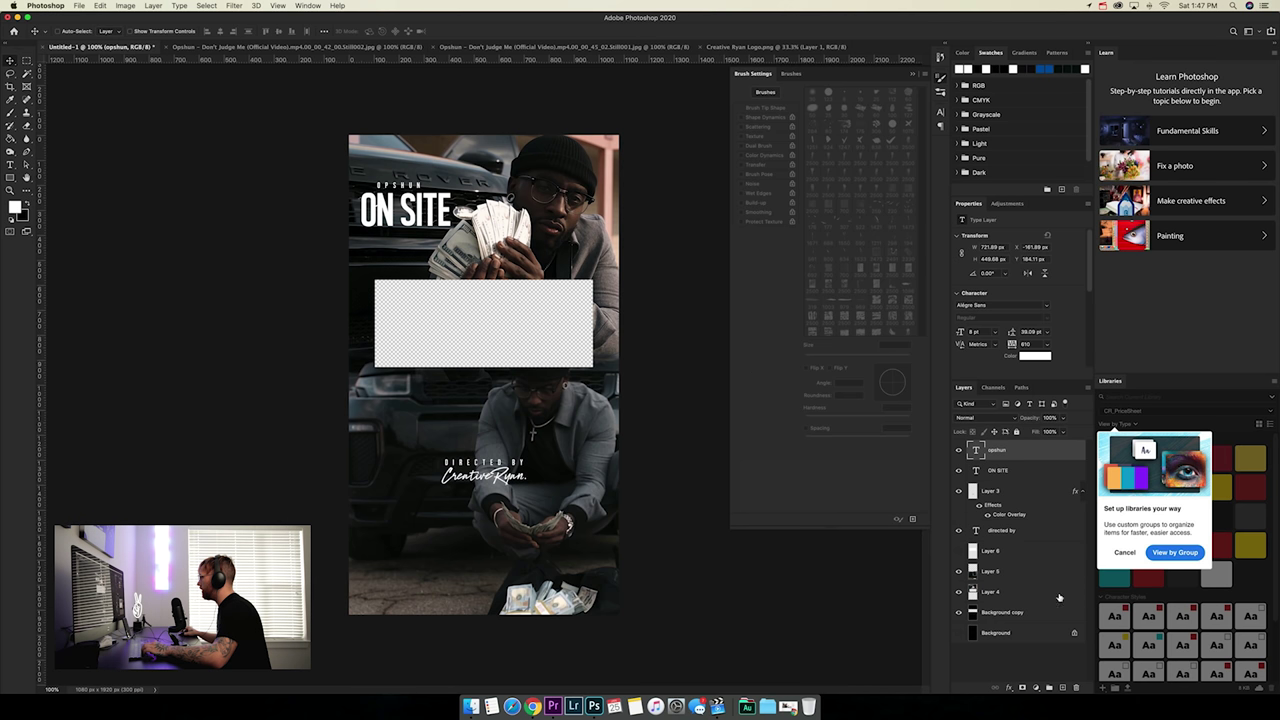
click(1064, 688)
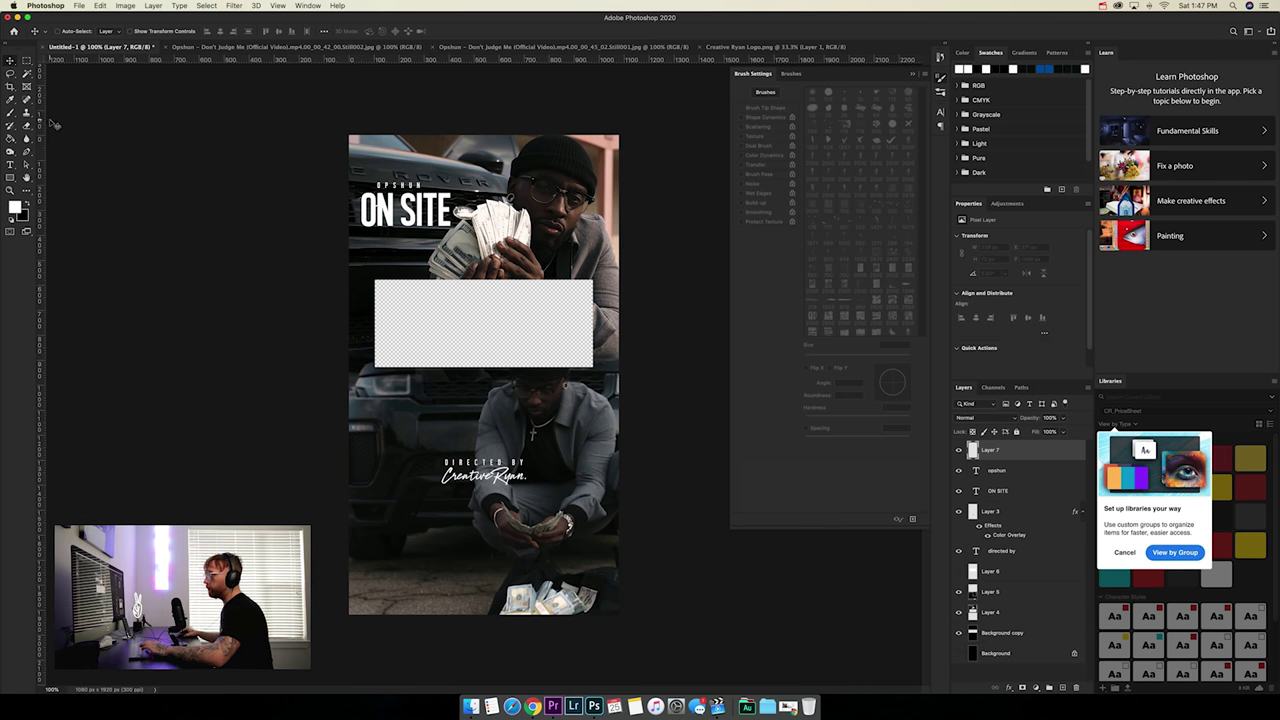
key(b)
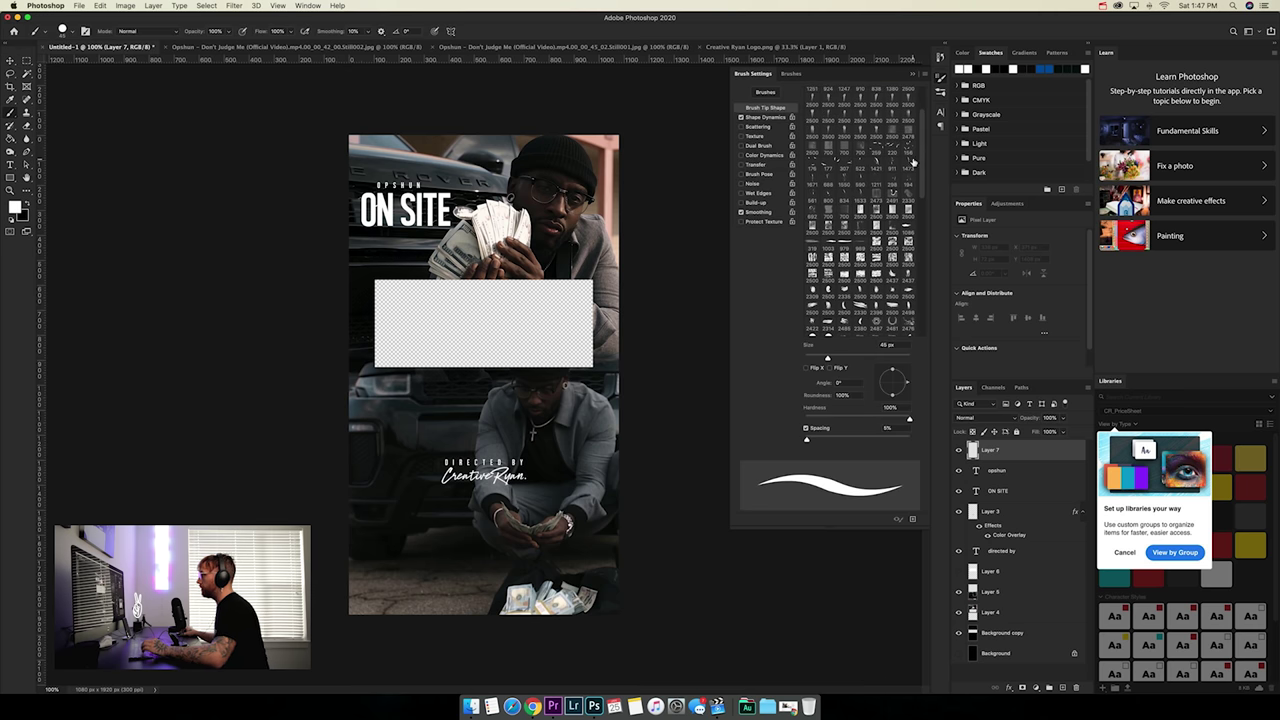
click(893, 197)
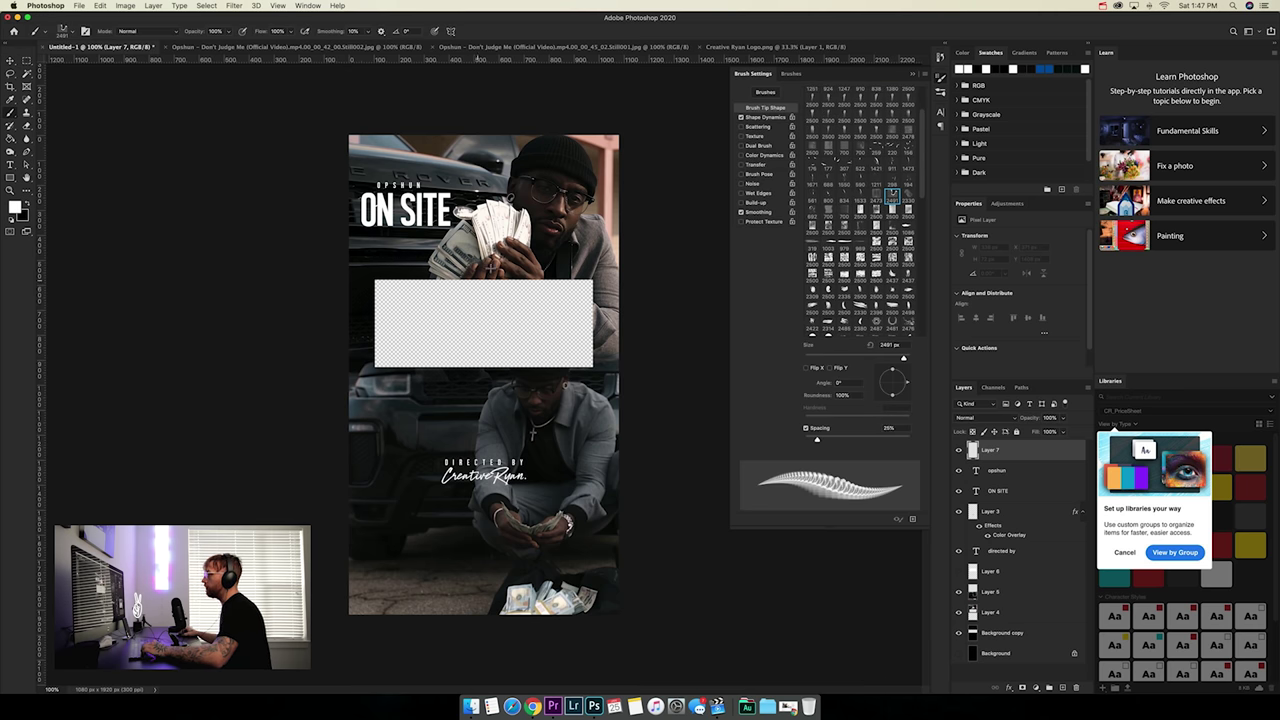
Enlarge the brush to 2700 px and stamp a single white torn-paper texture around the sides and lower part of the frame
key(super+minus)
key(super+minus)
key(bracketright)
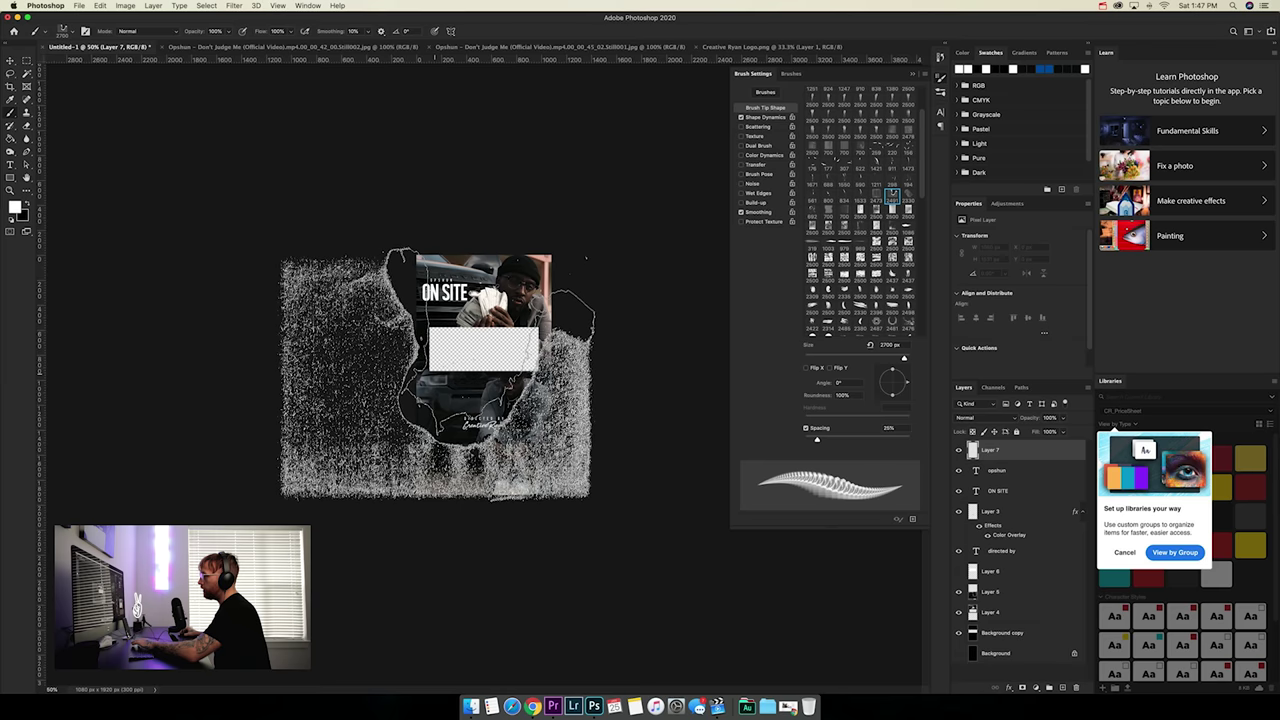
click(437, 375)
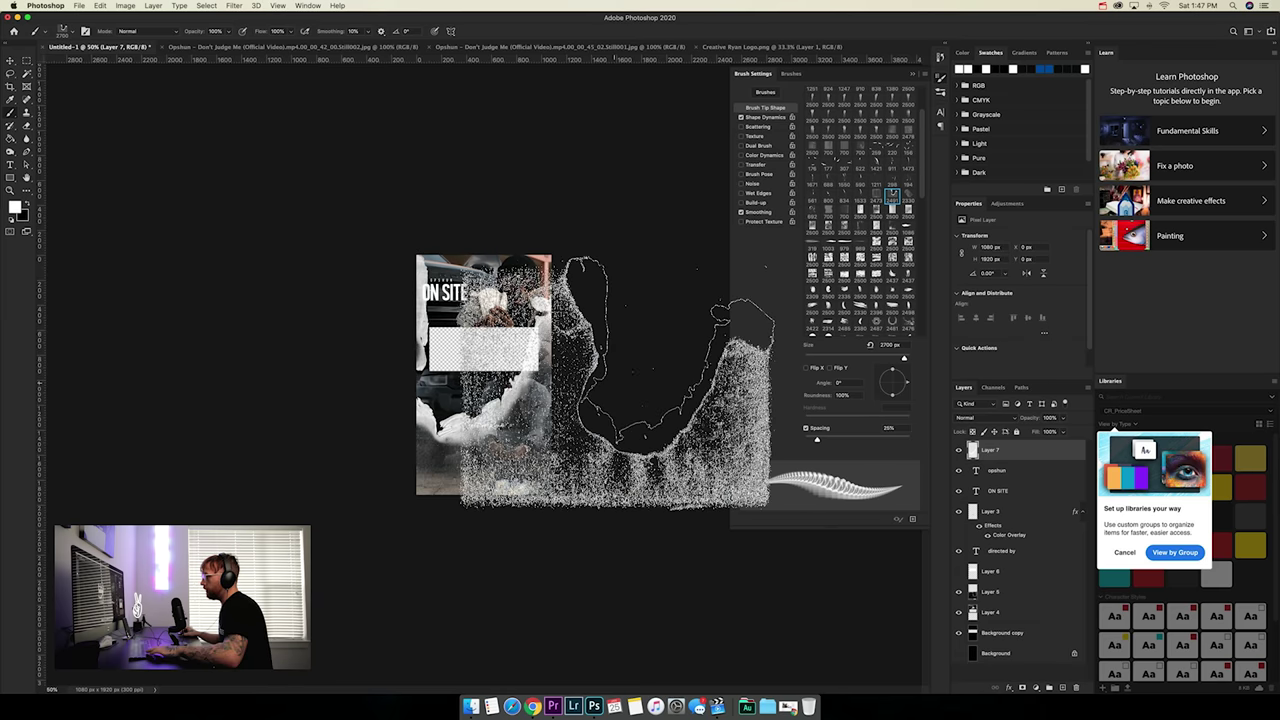
key(super+z)
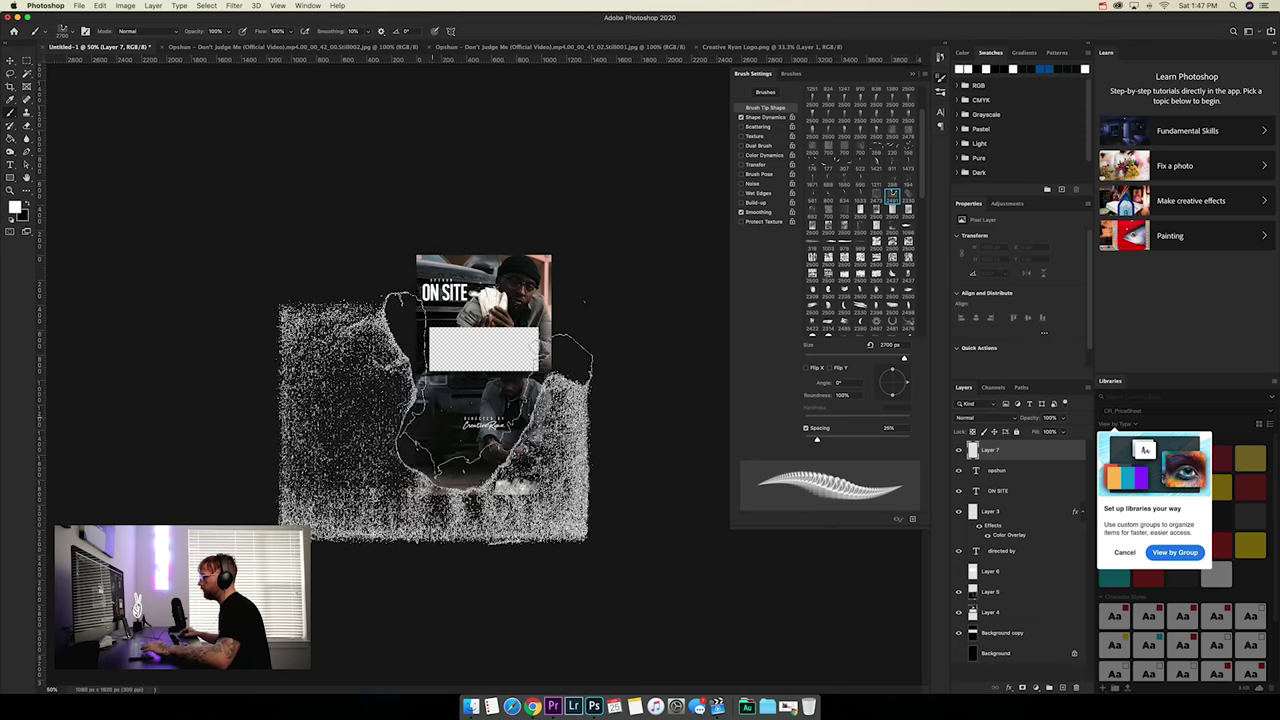
click(440, 415)
key(super+1)
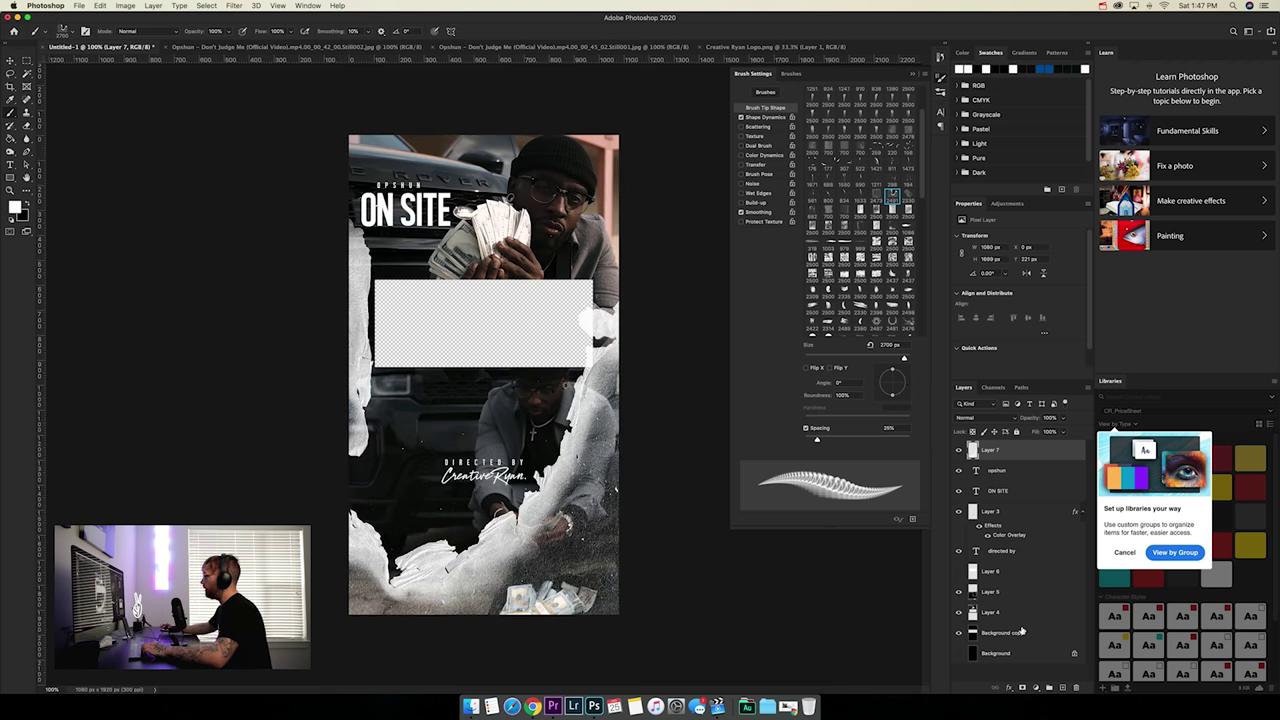
Clear the torn-paper texture on Layer 7 from the window area using Layer 6's outline as the selection, leaving Layer 6 hidden
click(958, 573)
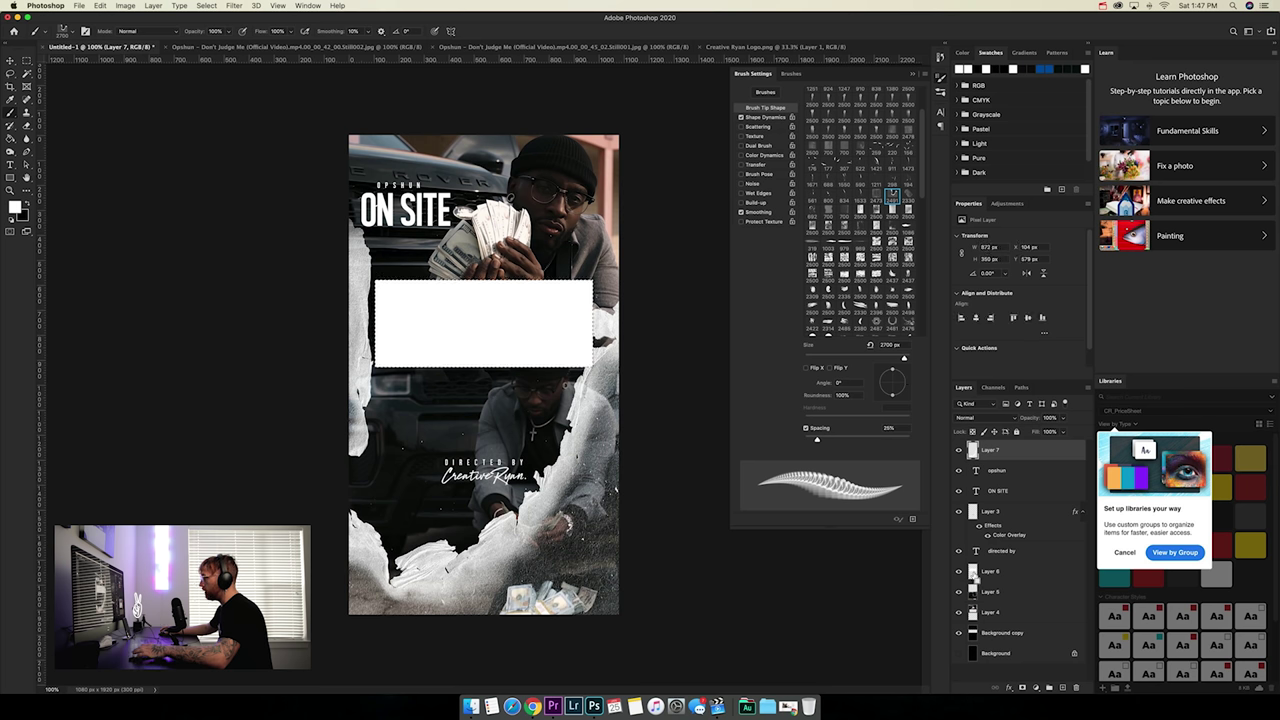
click(959, 573)
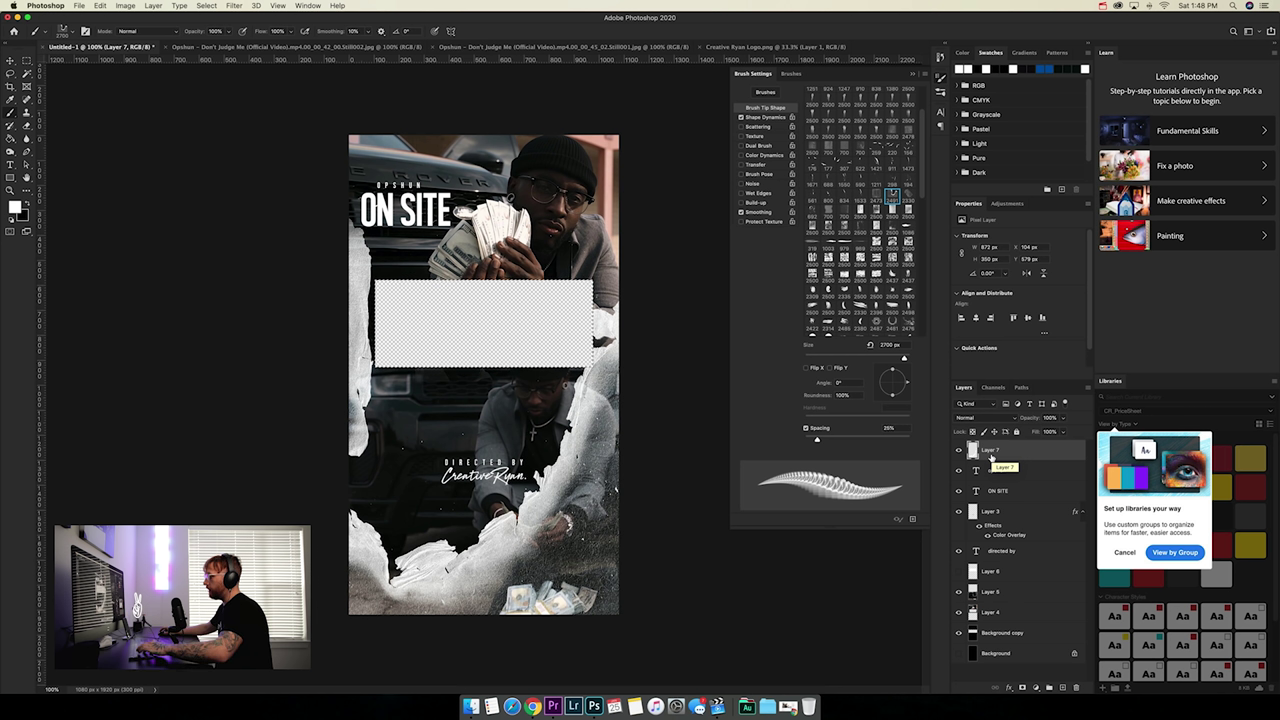
key(ctrl+d)
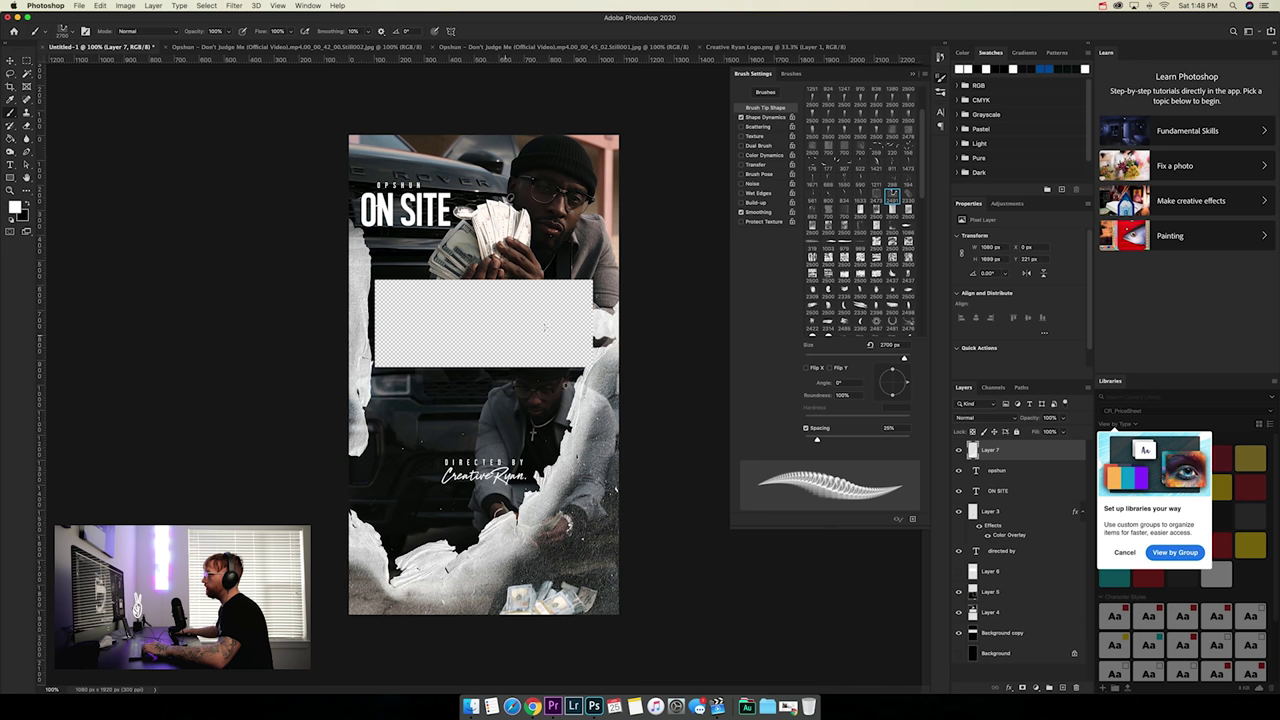
Save the frame to the Desktop as the PNG "ig frame 1.png" with the large file size (fastest saving) option
key(v)
click(79, 6)
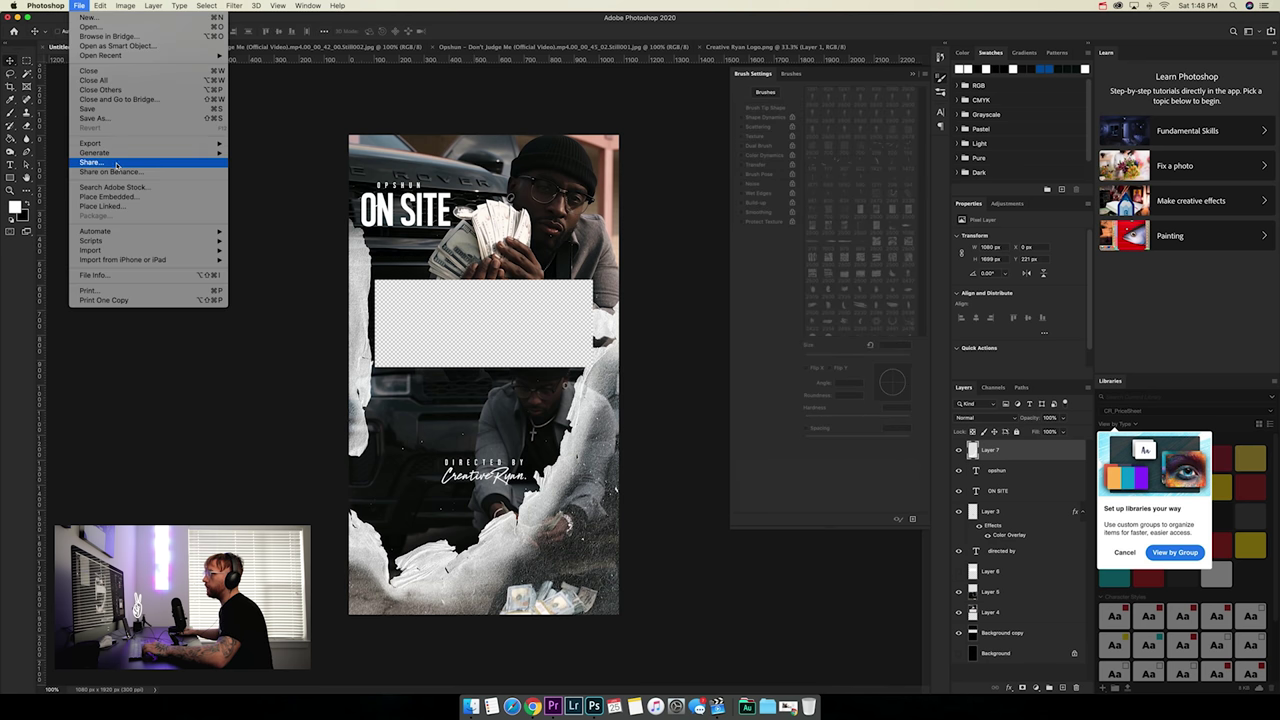
click(110, 120)
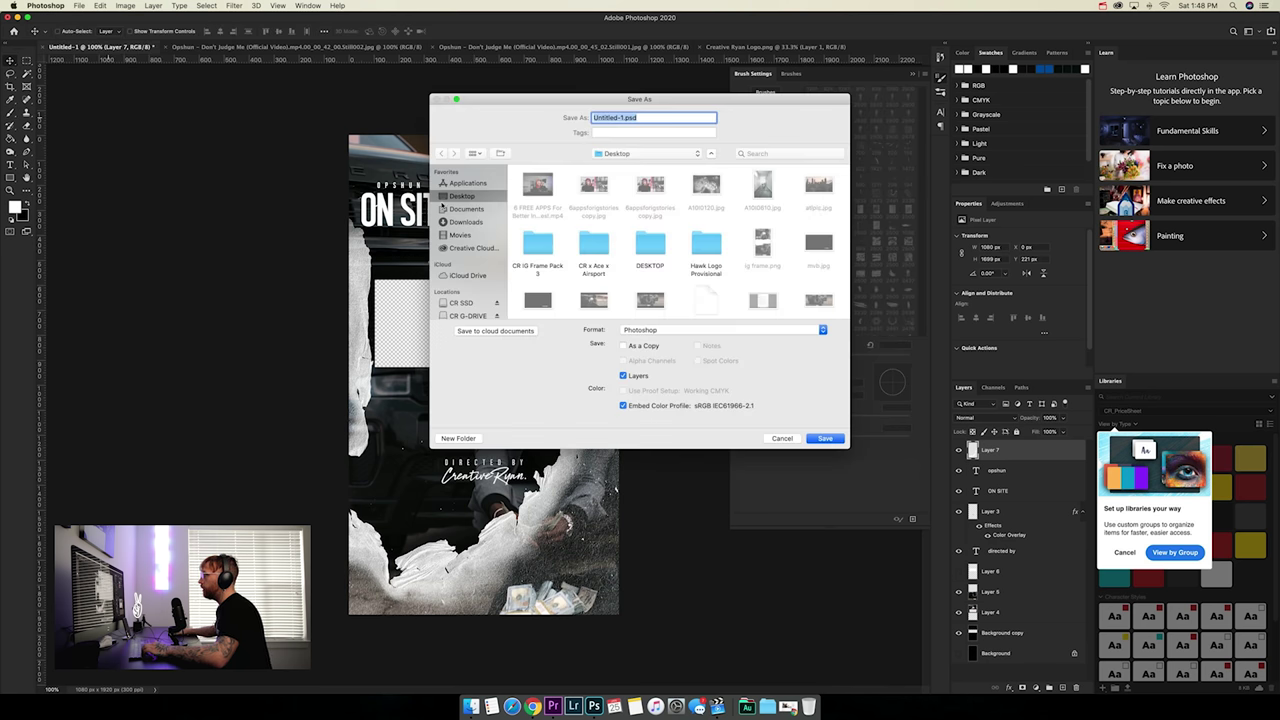
click(659, 330)
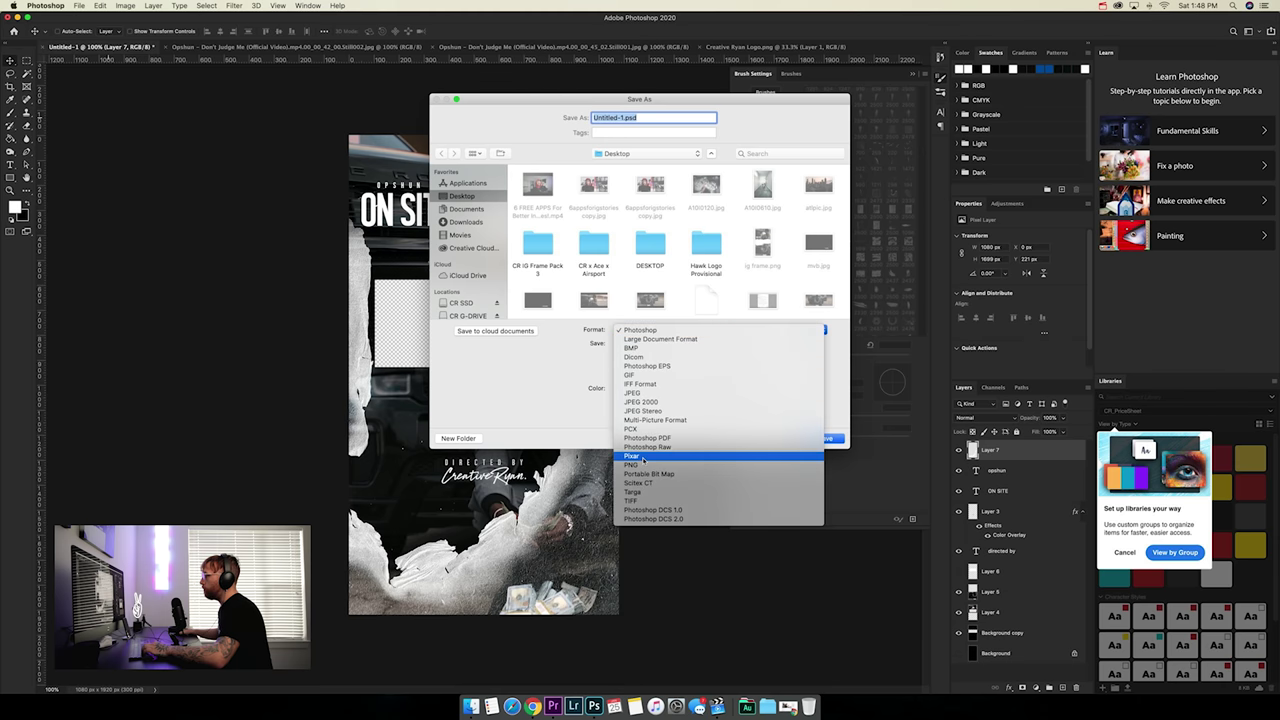
click(672, 447)
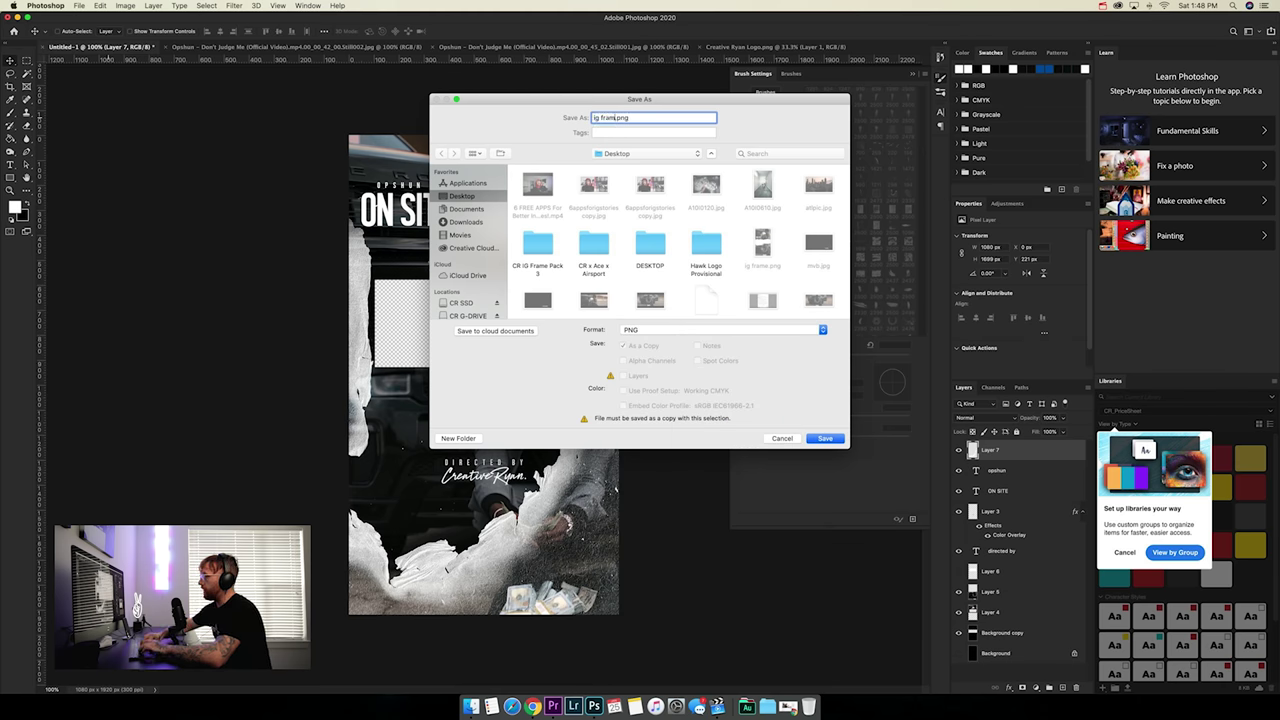
key(Return)
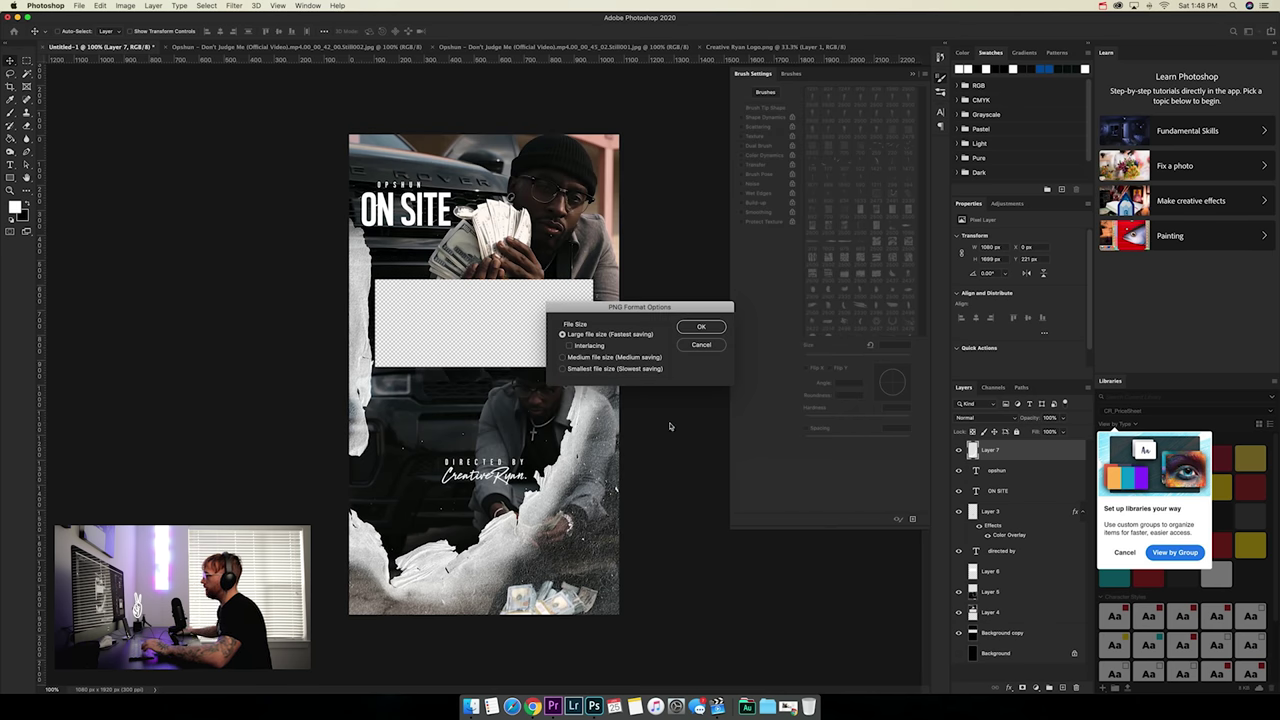
click(718, 329)
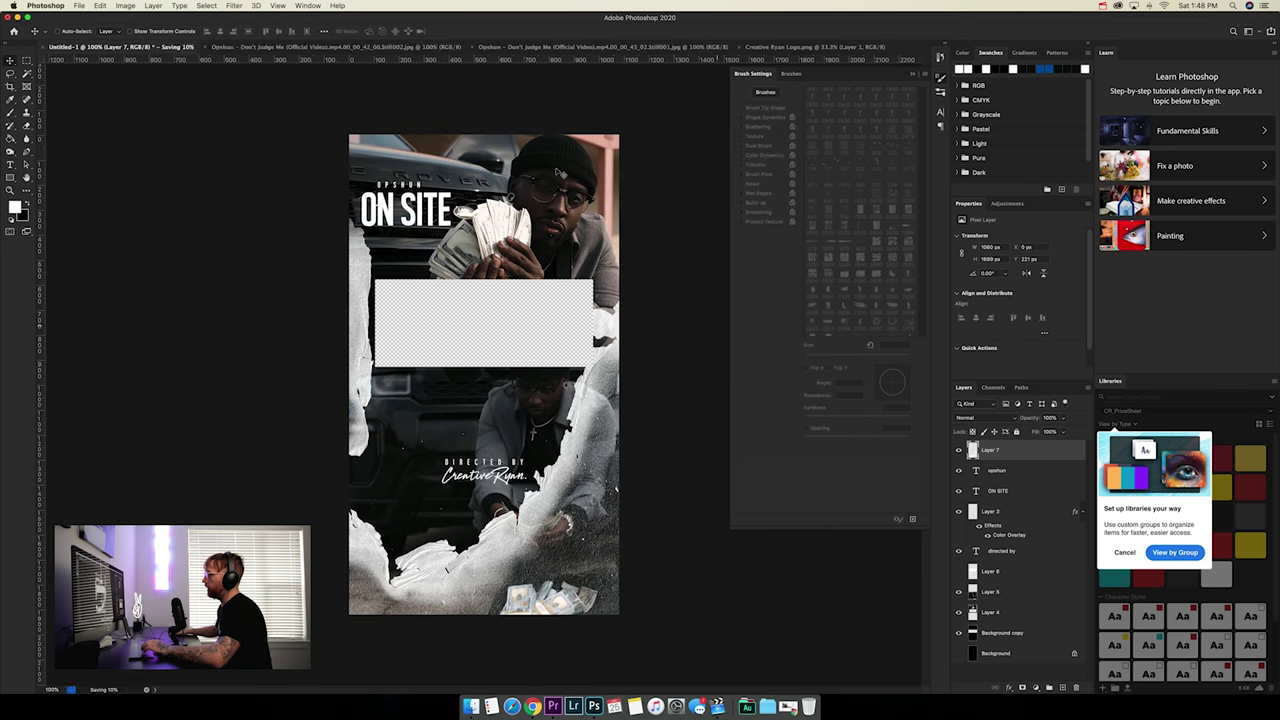
Switch to Premiere Pro and import "ig frame.png" and "ig frame 1.png" from the Desktop into the project
click(17, 18)
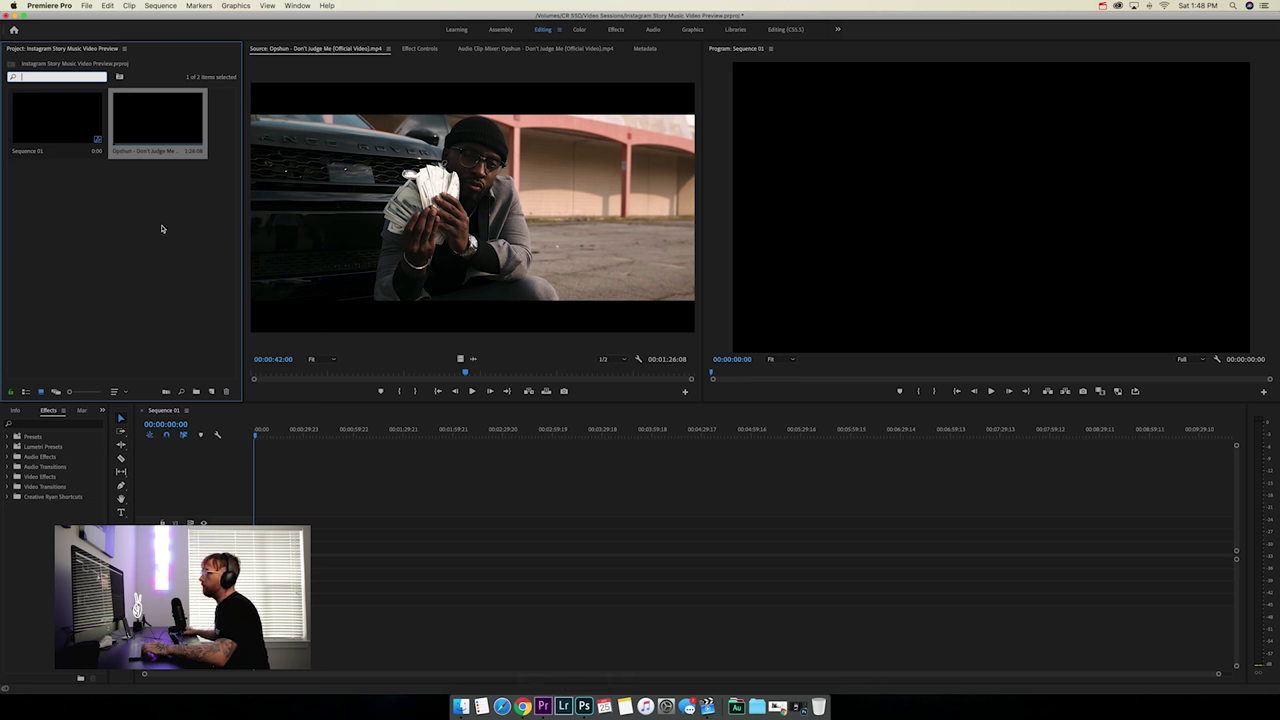
click(188, 207)
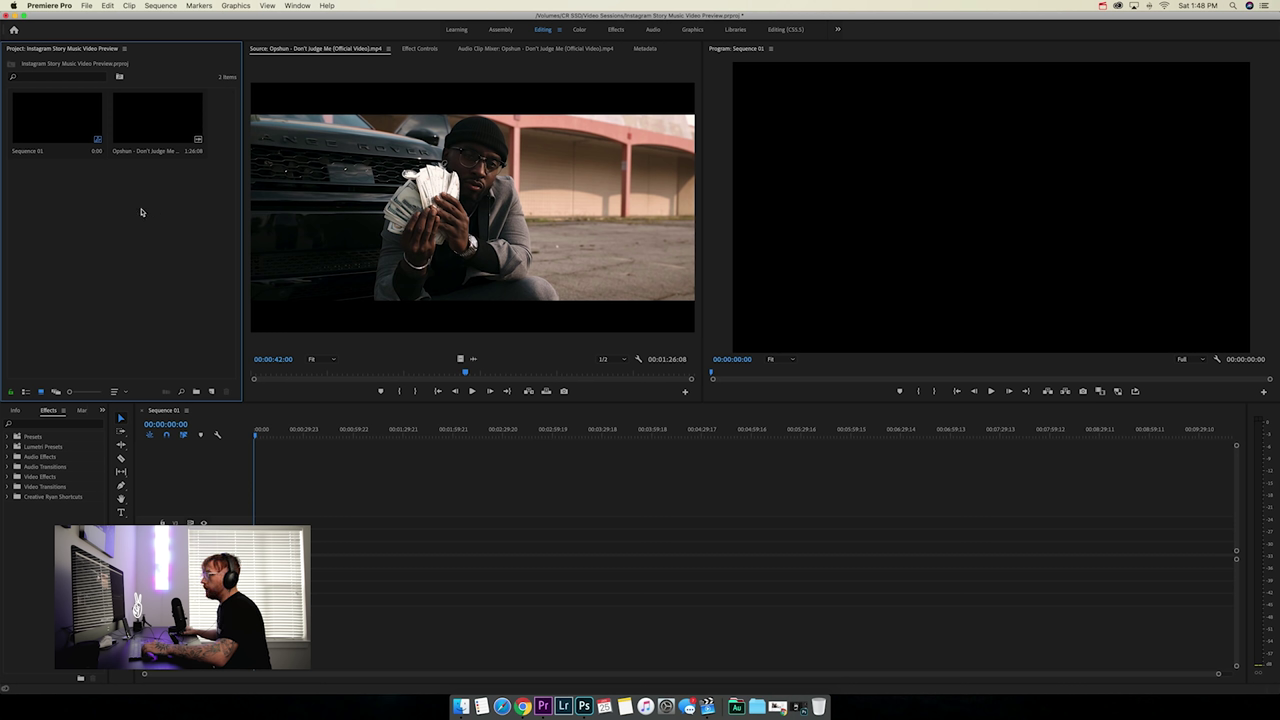
double_click(141, 212)
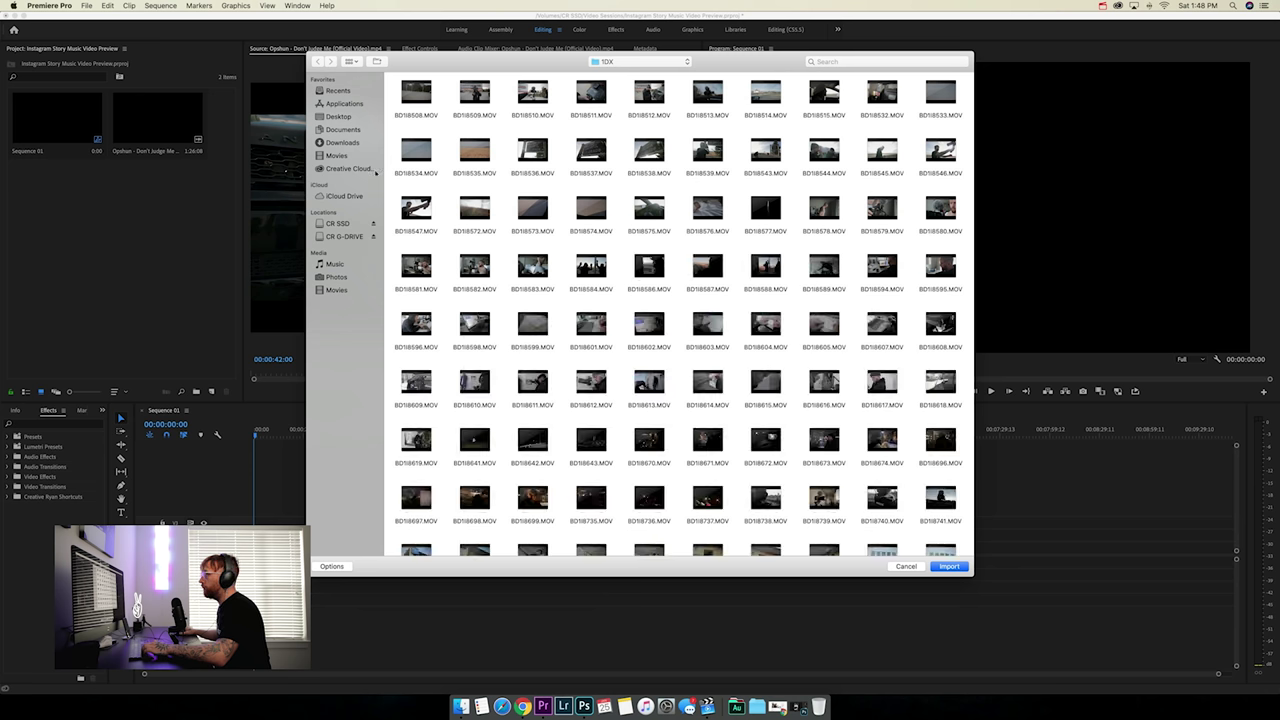
click(340, 117)
click(475, 152)
shift+click(416, 152)
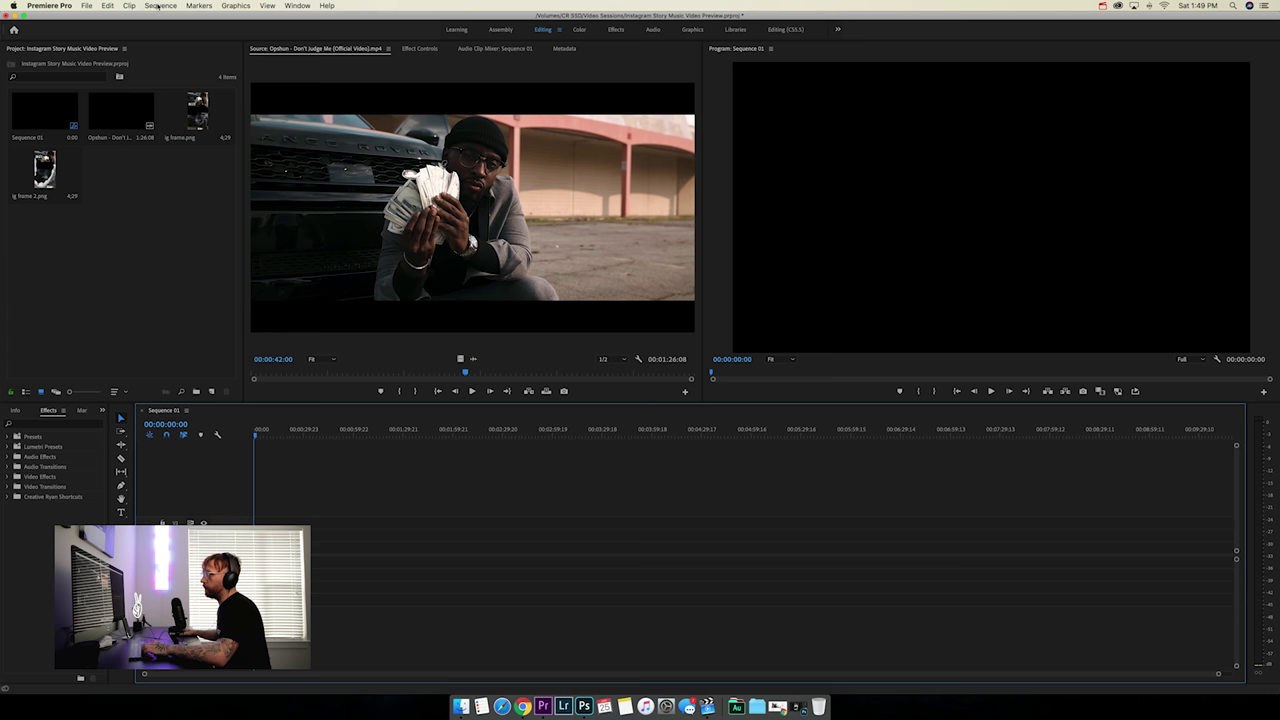
Set the sequence frame size to 1080 horizontal by 1920 vertical
click(158, 7)
click(180, 18)
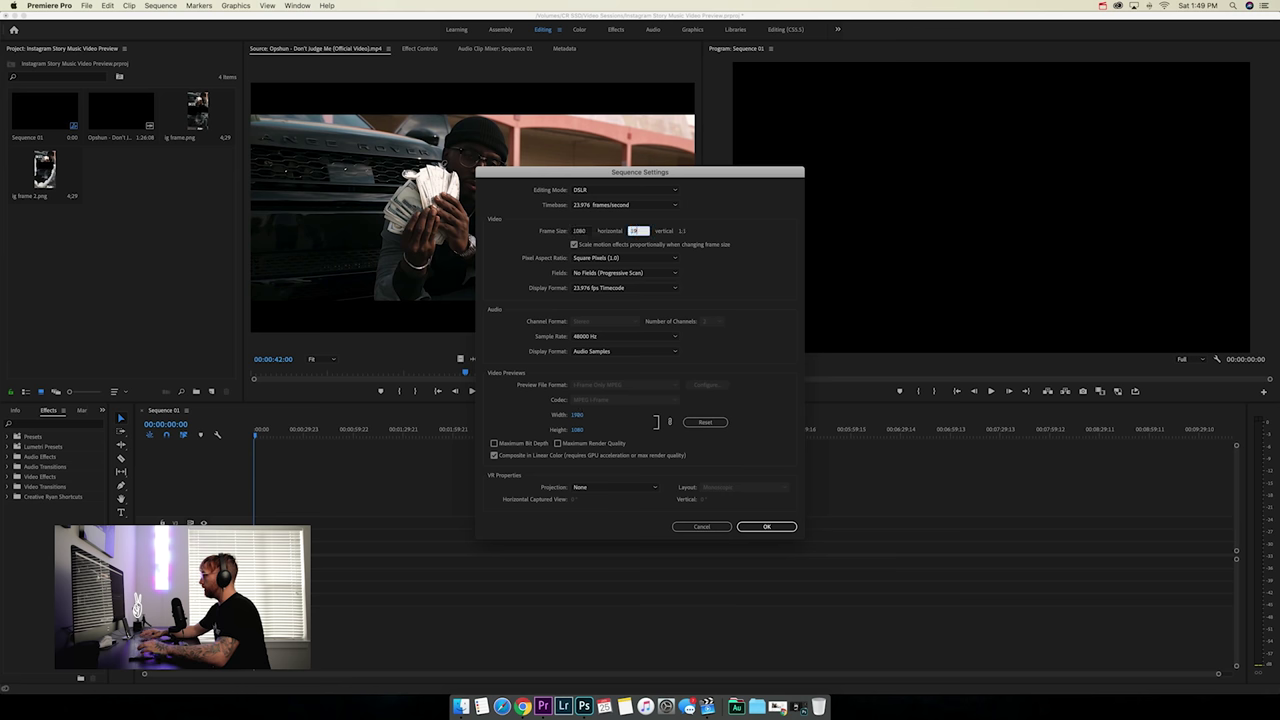
text(20)
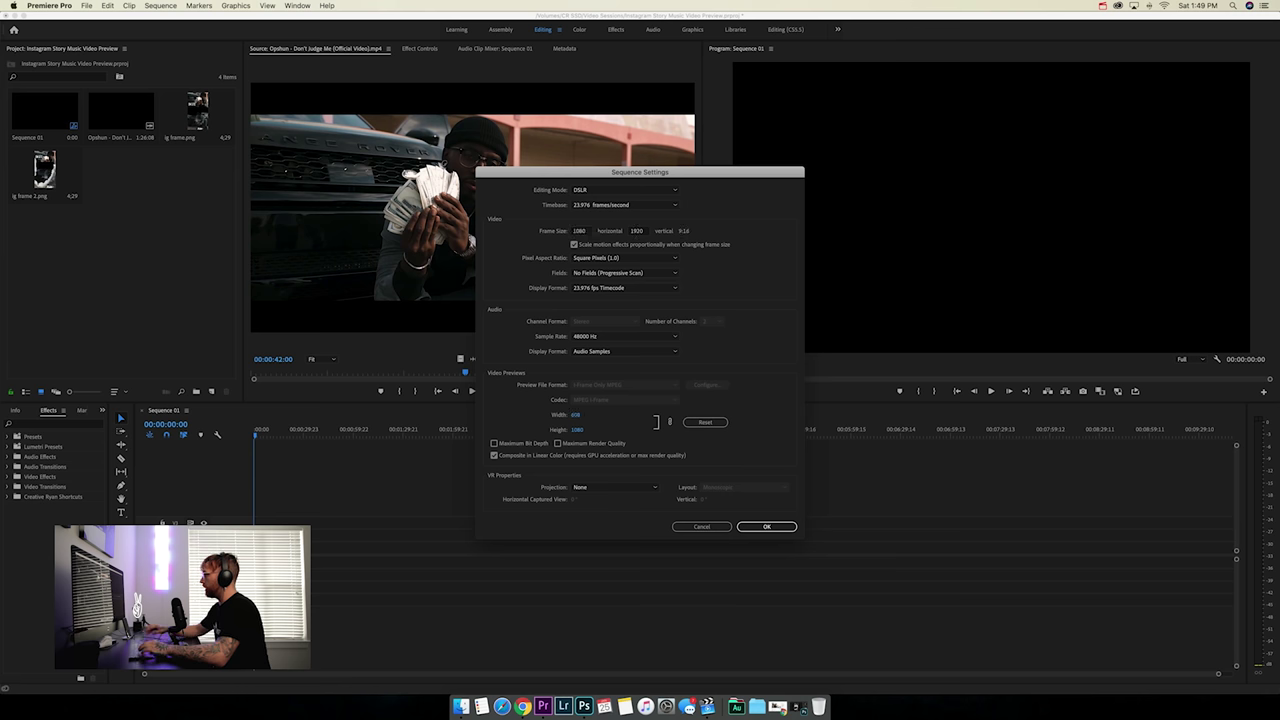
key(Return)
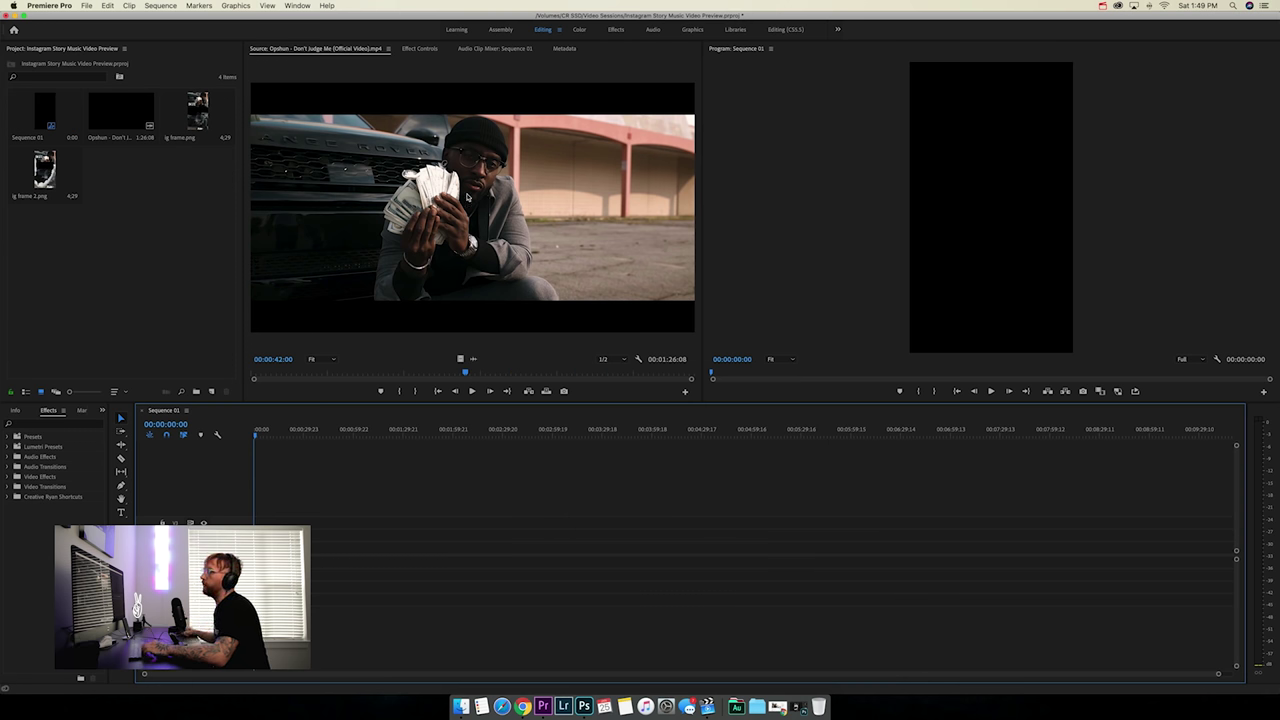
Place "ig frame 2.png" on track V3 and the music video, starting from source time 00:00:11:06, beneath it on V2
drag(197, 112, 450, 522)
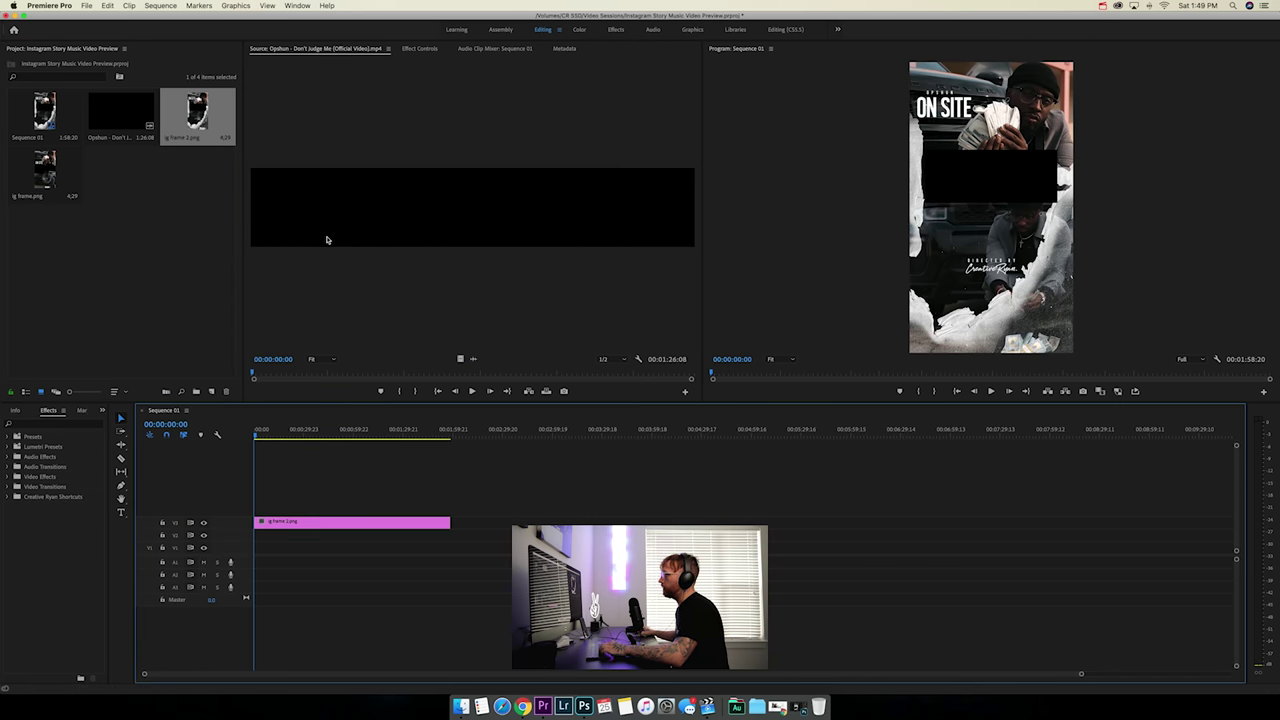
double_click(120, 112)
mouse_move(314, 376)
mouse_down()
mouse_move(293, 375)
mouse_move(318, 377)
mouse_up()
click(401, 392)
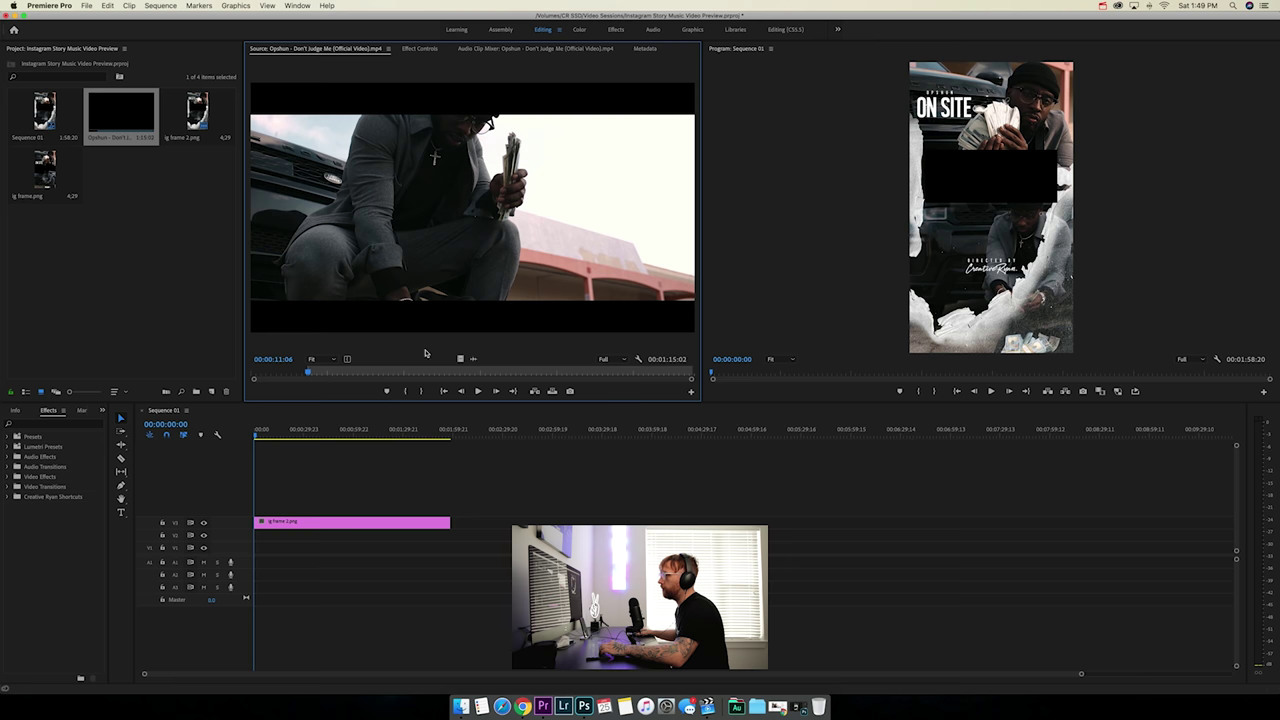
drag(429, 315, 258, 538)
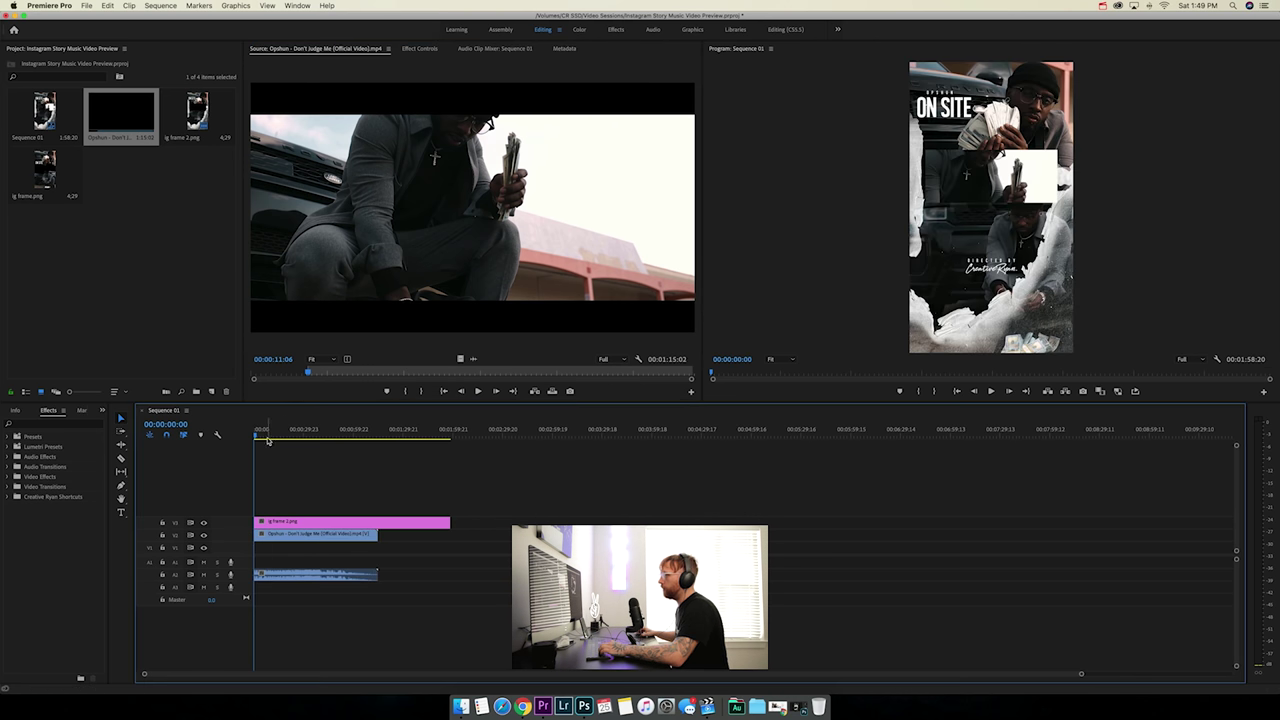
Cut the frame and music video clips at 14 seconds, delete everything after the cut, and return to the sequence start
key(backslash)
drag(289, 436, 354, 440)
key(c)
click(355, 530)
key(v)
drag(391, 498, 290, 540)
key(Delete)
key(Home)
Scale the music video clip on V2 to the sequence's frame size
click(422, 49)
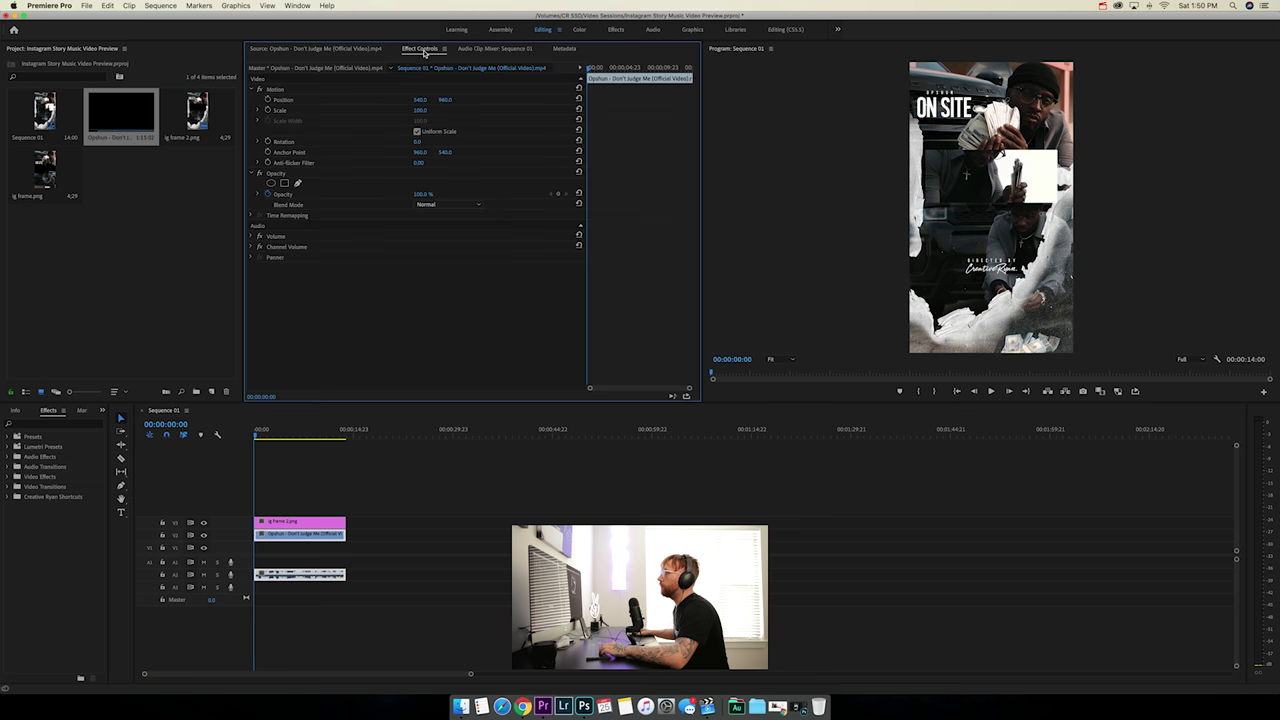
click(277, 90)
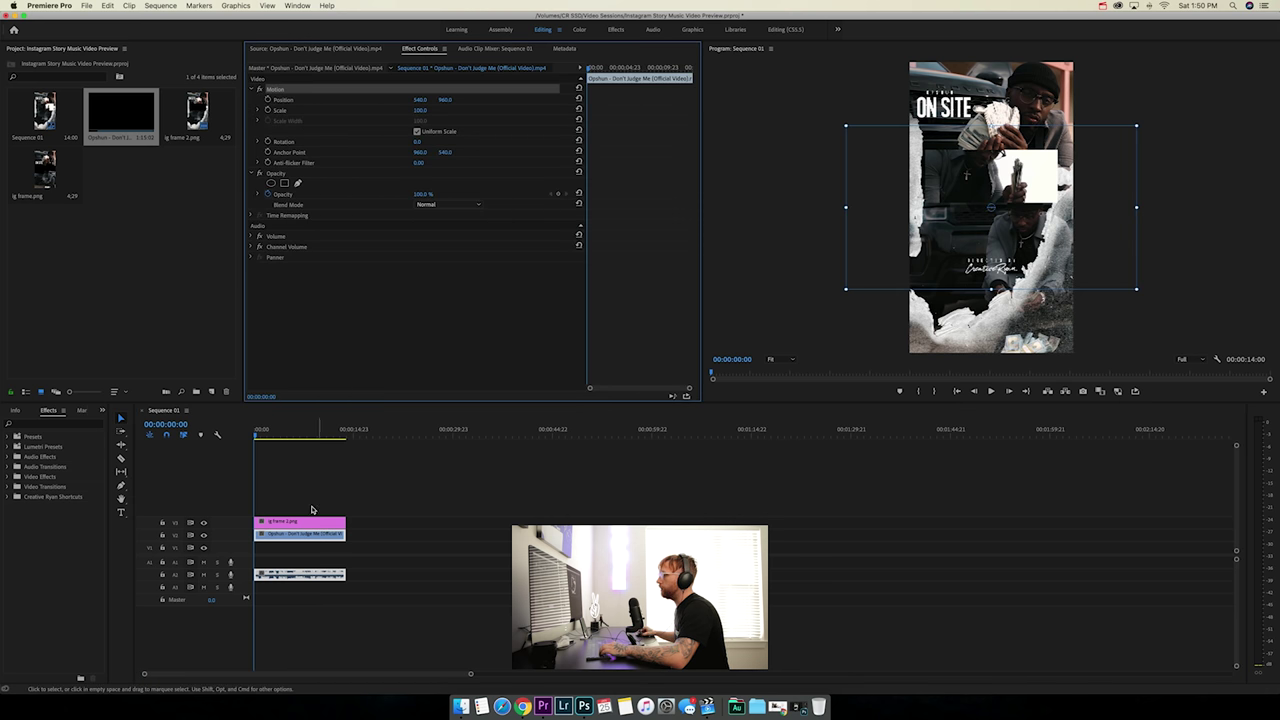
right_click(309, 538)
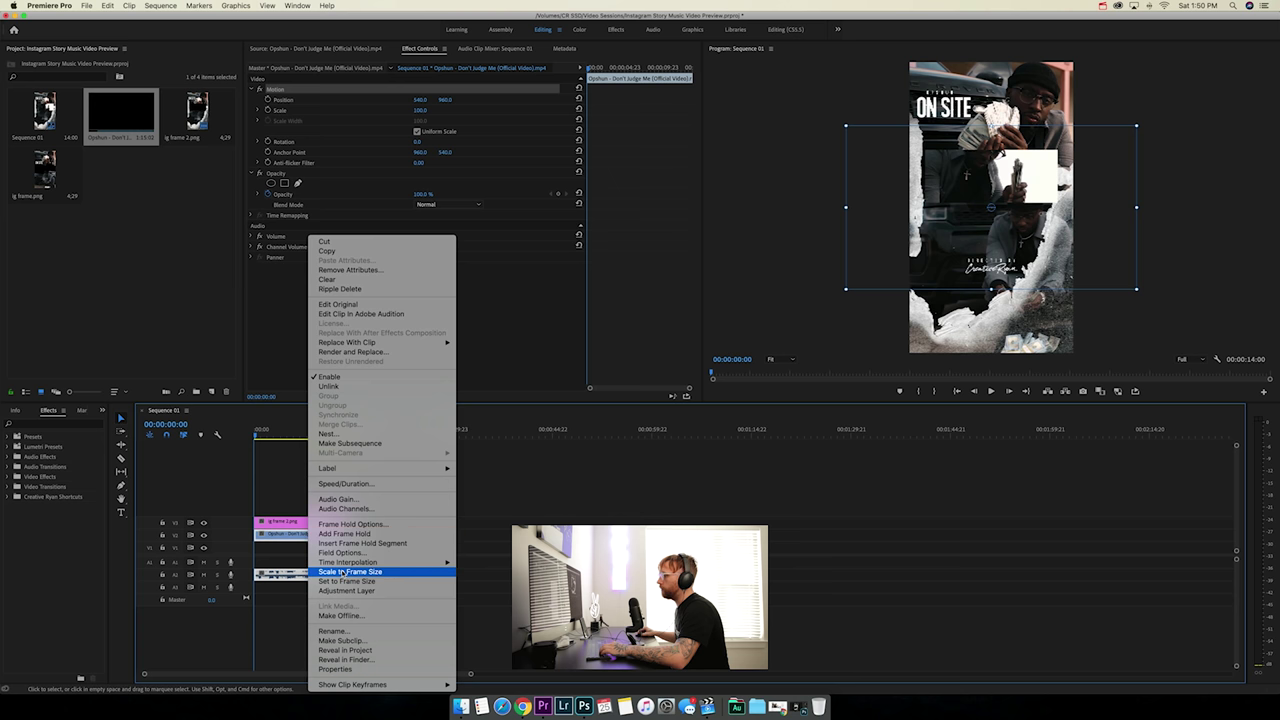
click(341, 571)
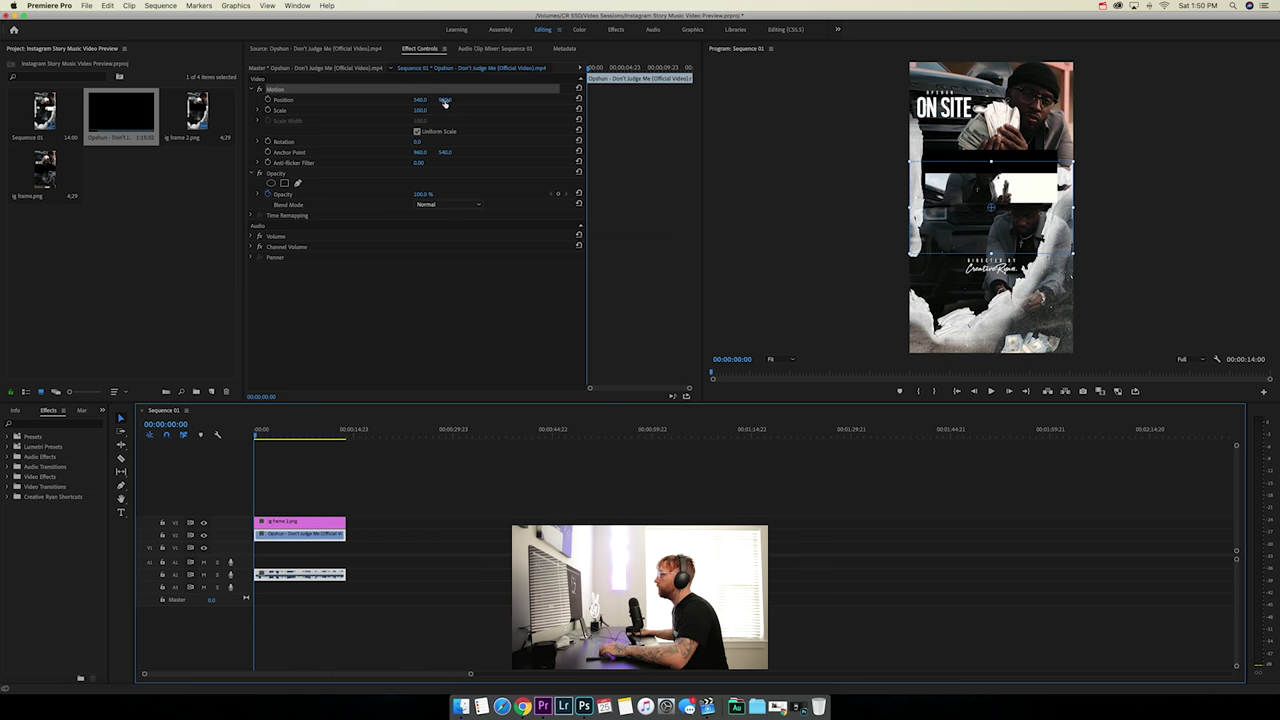
Fit the music video into the frame's window with vertical position 748 and scale 85, and play the sequence to check it
drag(445, 102, 588, 102)
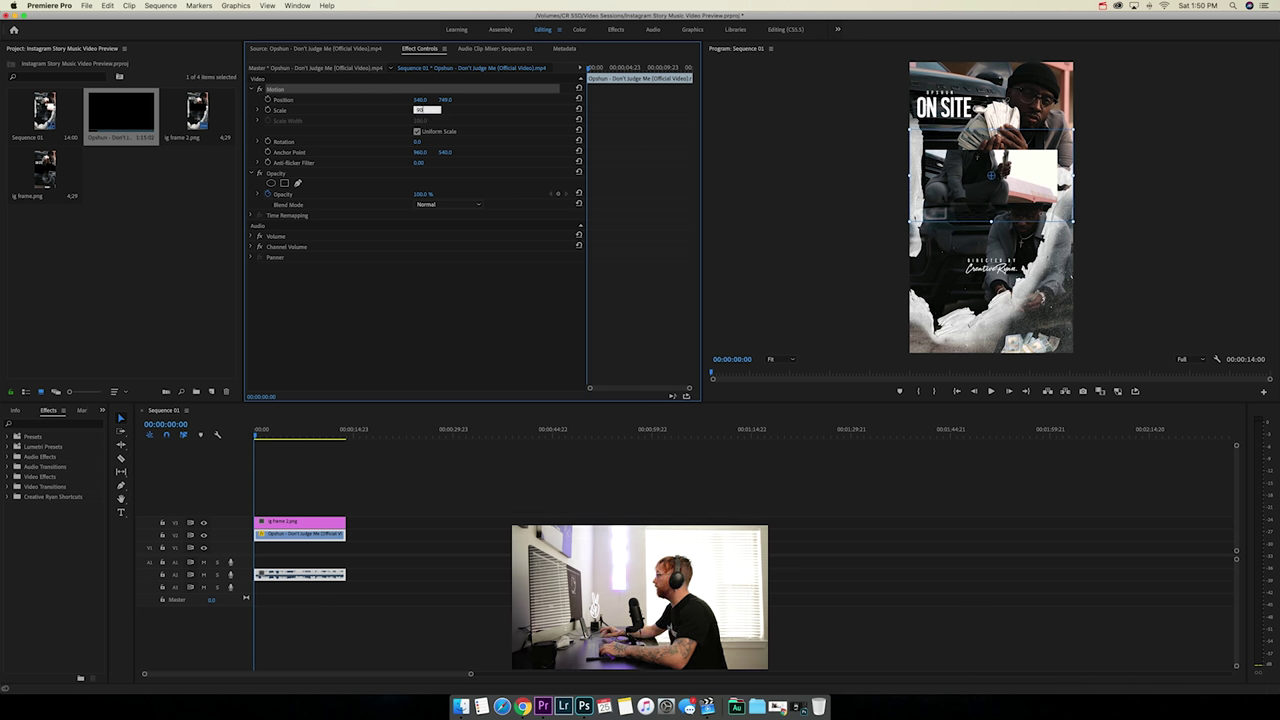
key(Return)
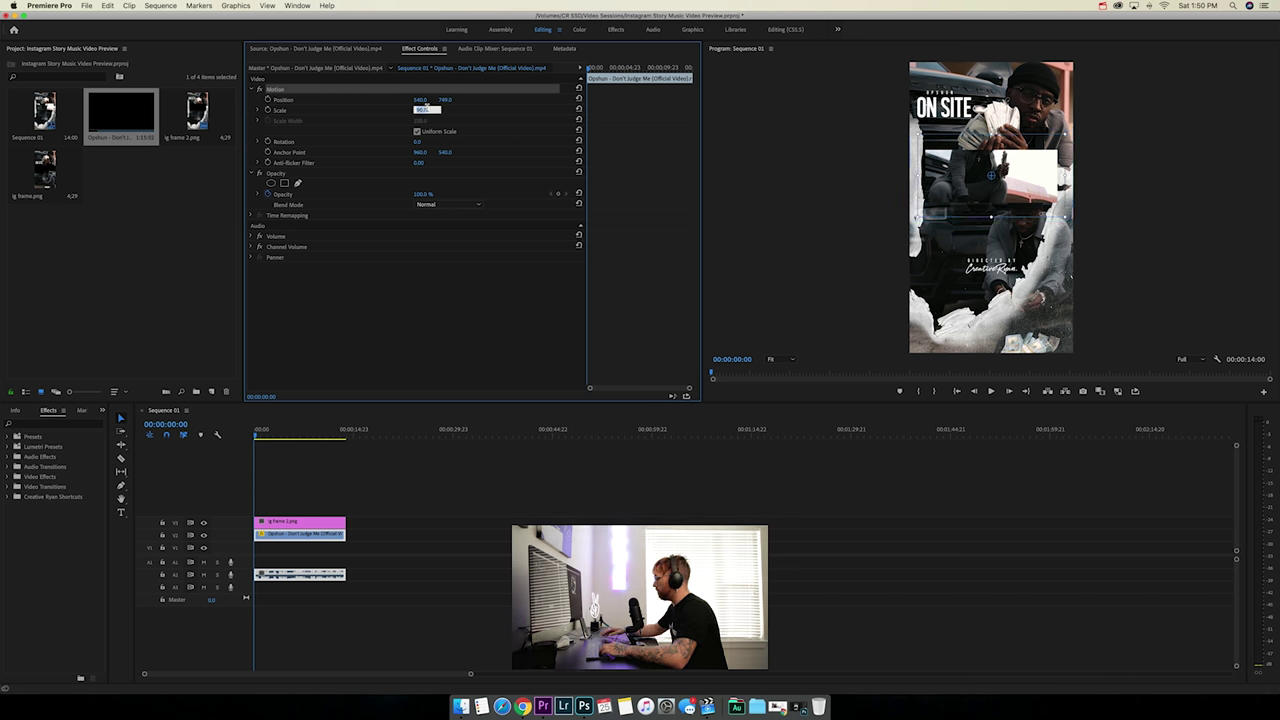
text(5)
key(Return)
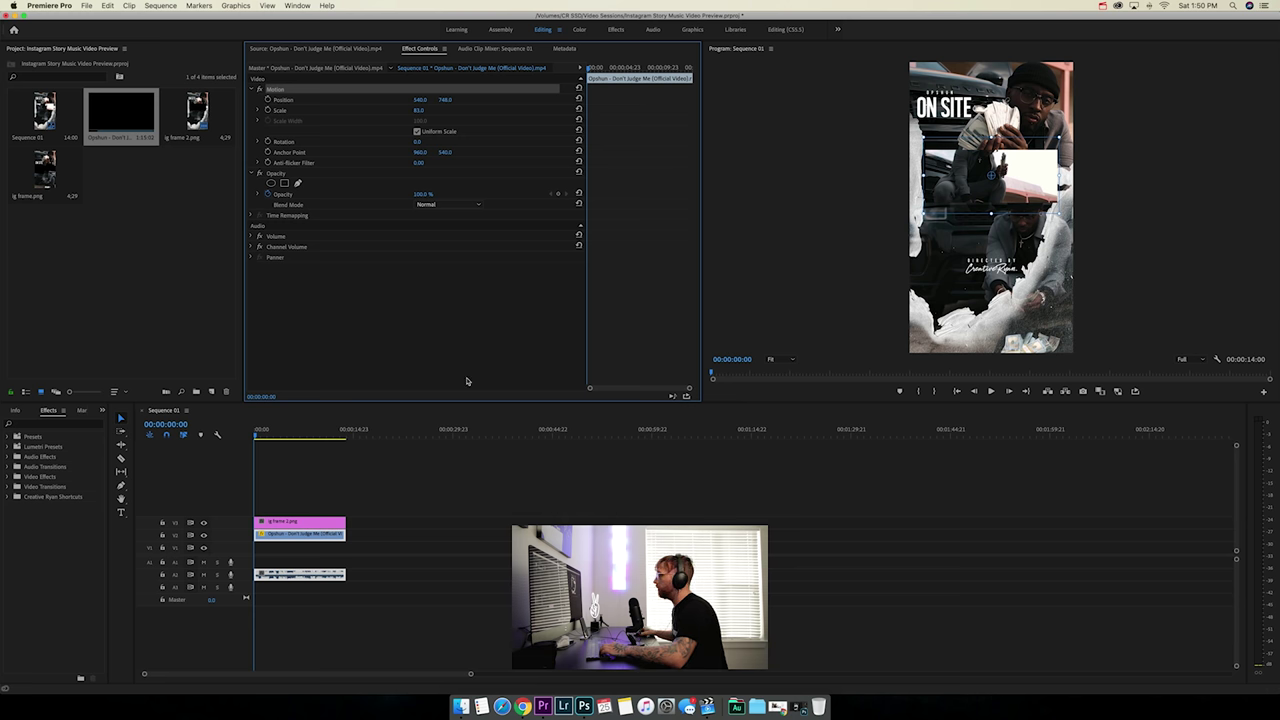
click(308, 463)
key(space)
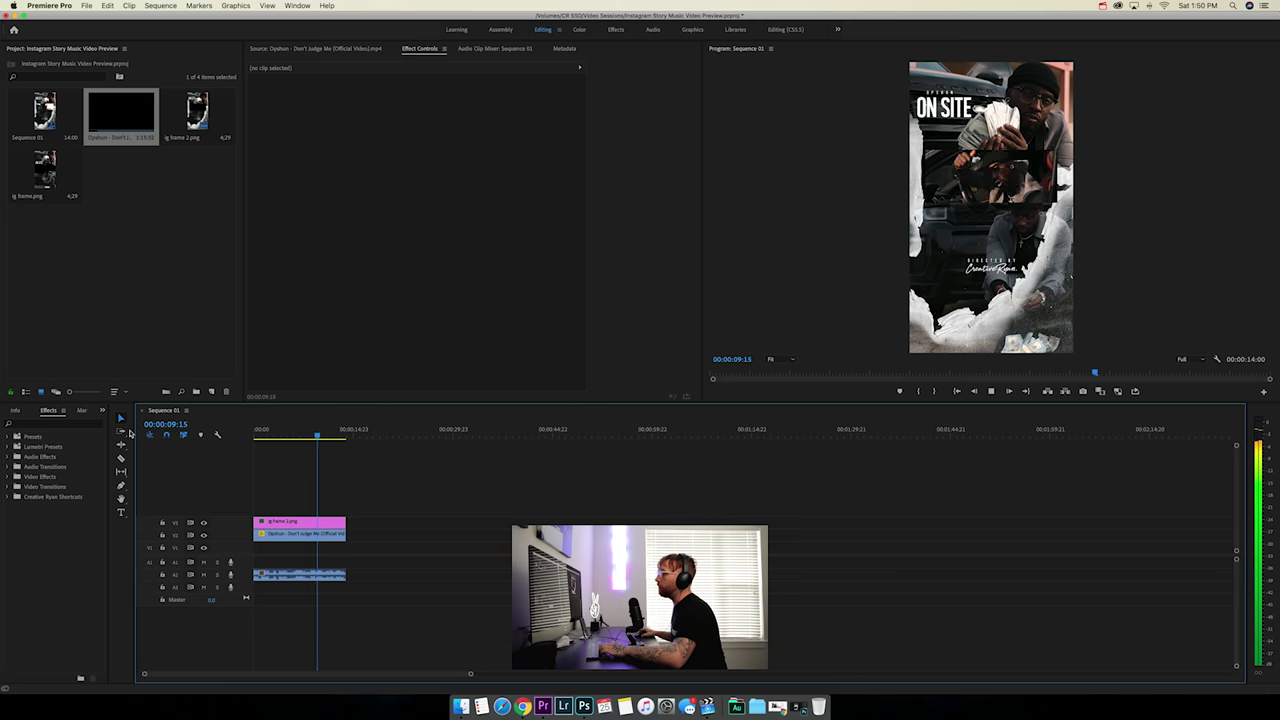
Replace the frame on V3 with "ig frame.png" across the full 14 seconds and scrub through the result
double_click(82, 169)
drag(460, 244, 280, 521)
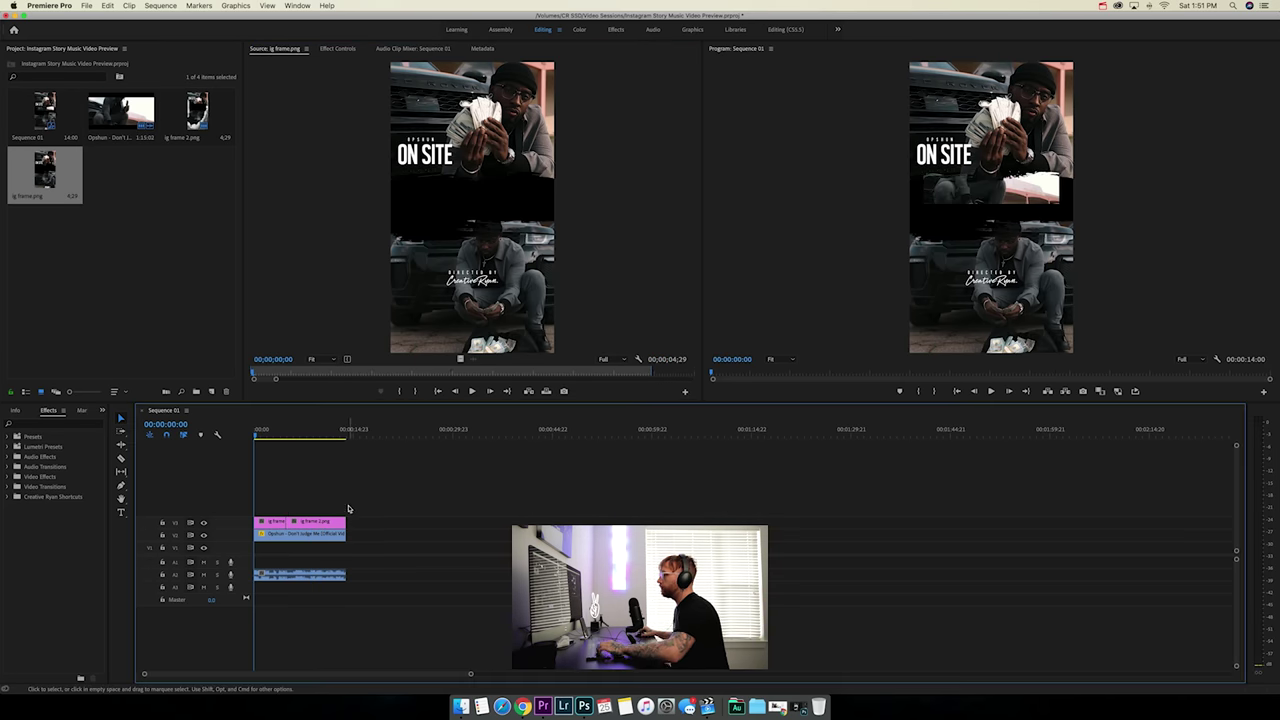
drag(345, 521, 345, 521)
drag(290, 433, 293, 472)
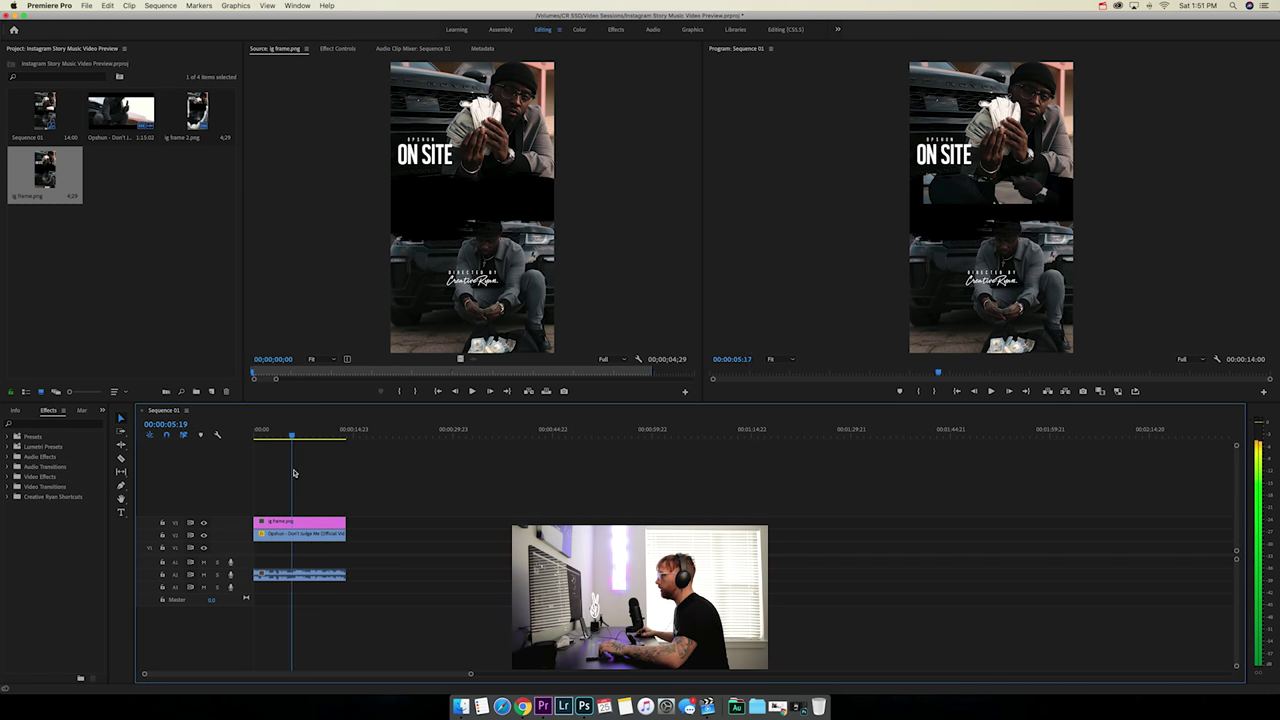
Set the music video clip's vertical position to about 948 and its scale to 115 to fill the new frame's window
click(340, 49)
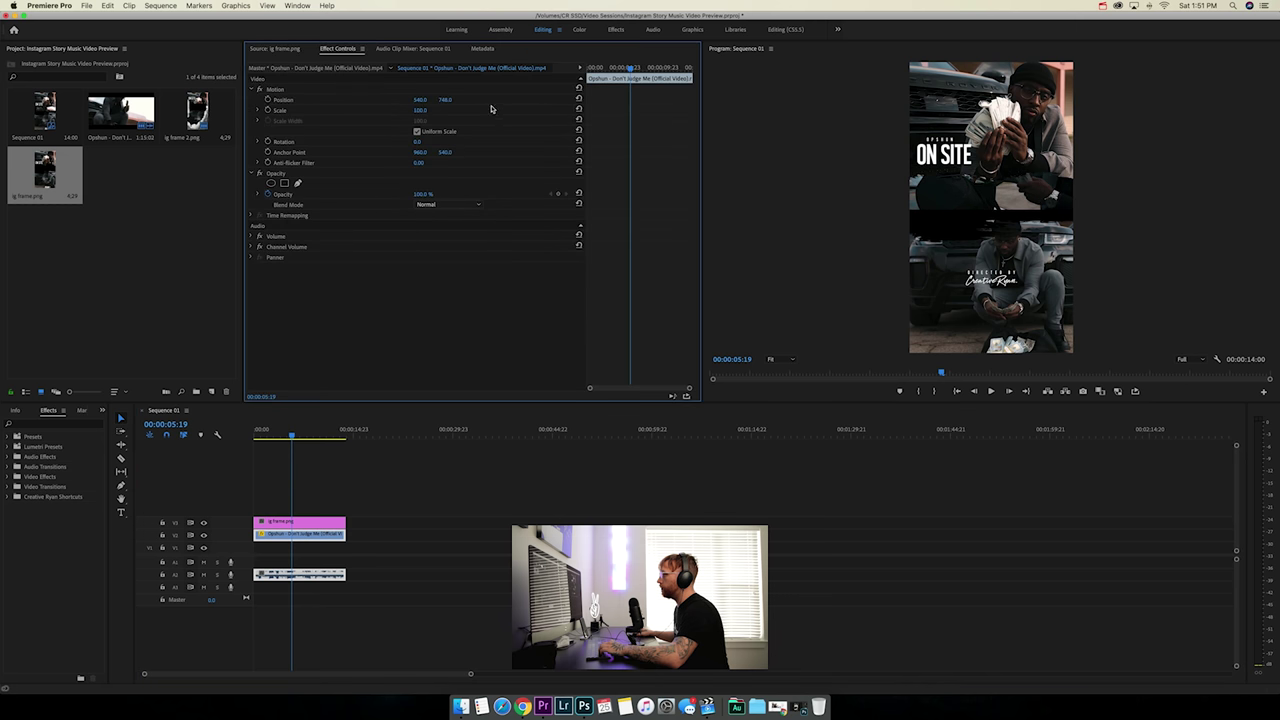
drag(444, 99, 488, 99)
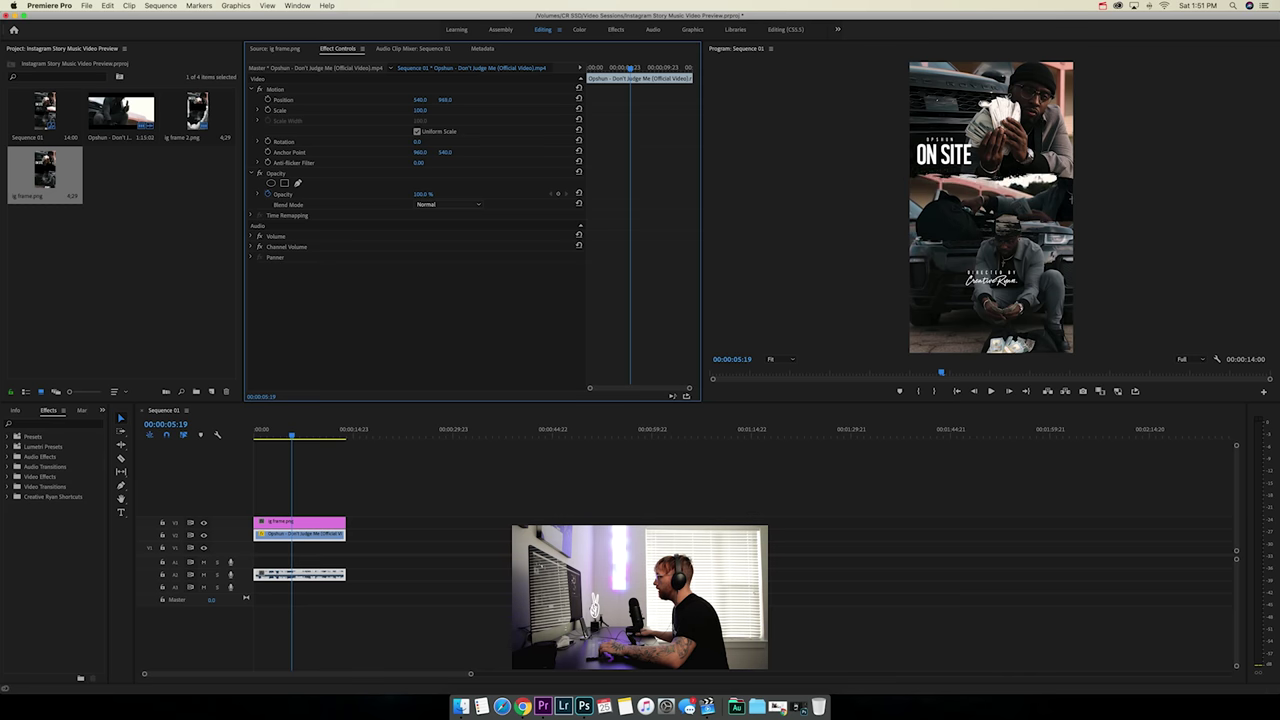
click(419, 111)
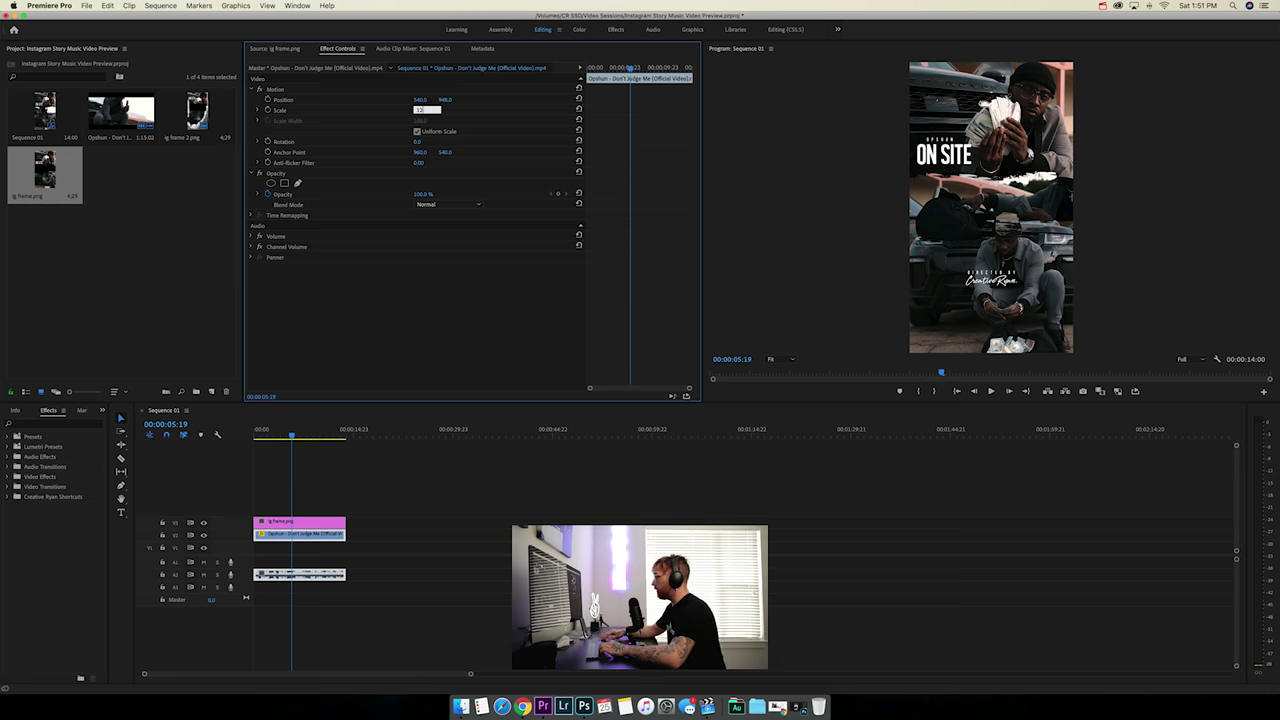
text(115)
key(Return)
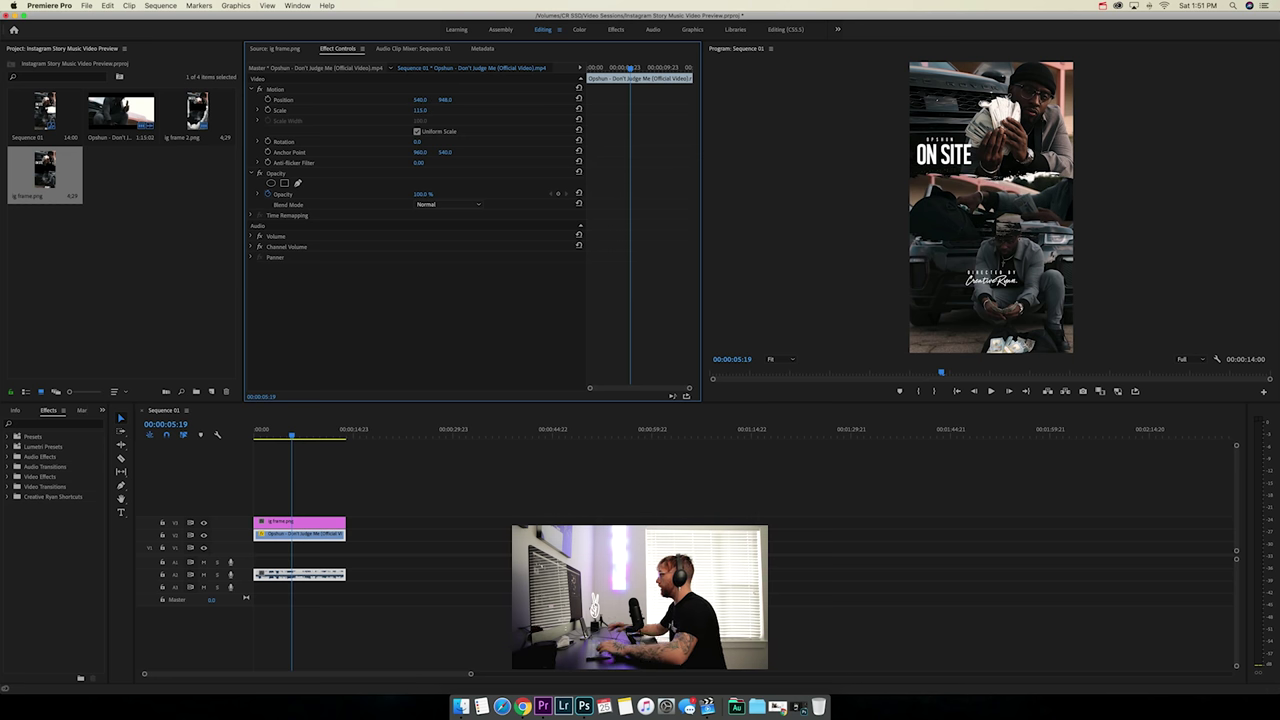
Enlarge the preview, fine-tune the music video's vertical position to 945, and play the sequence to check the fit
drag(687, 403, 687, 472)
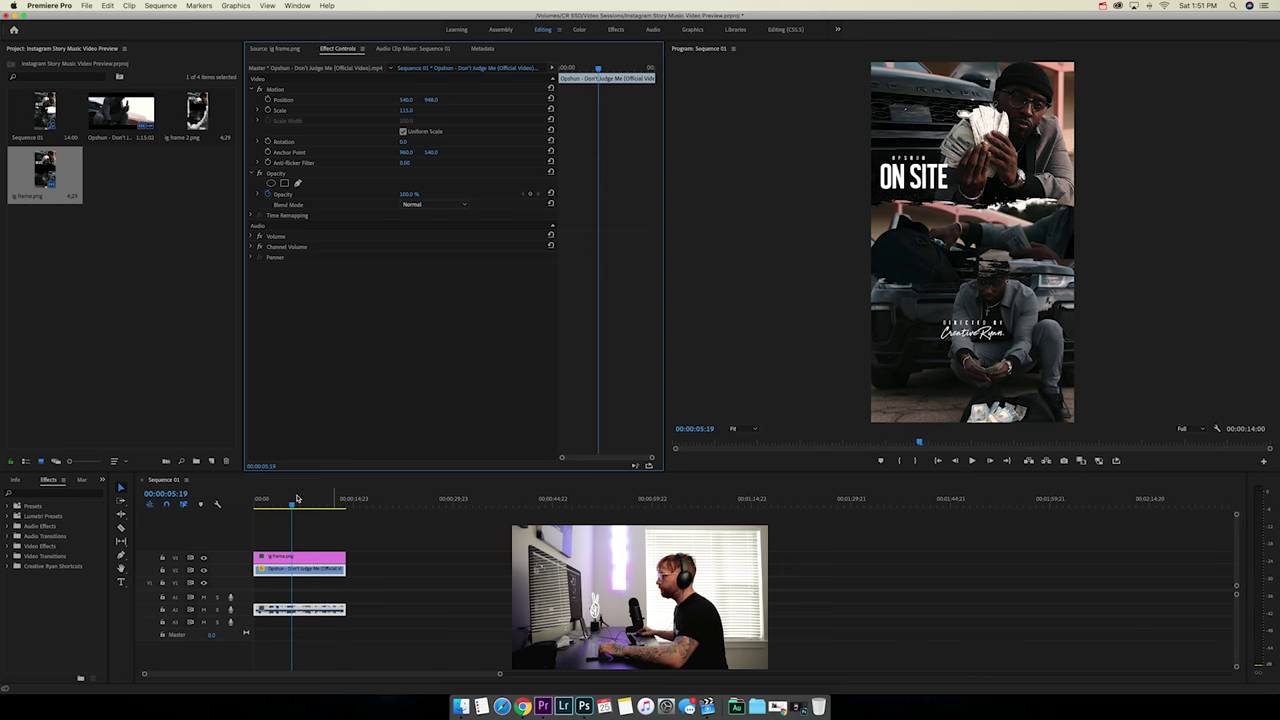
click(276, 90)
mouse_move(431, 100)
mouse_down()
mouse_move(548, 100)
mouse_move(440, 100)
mouse_up()
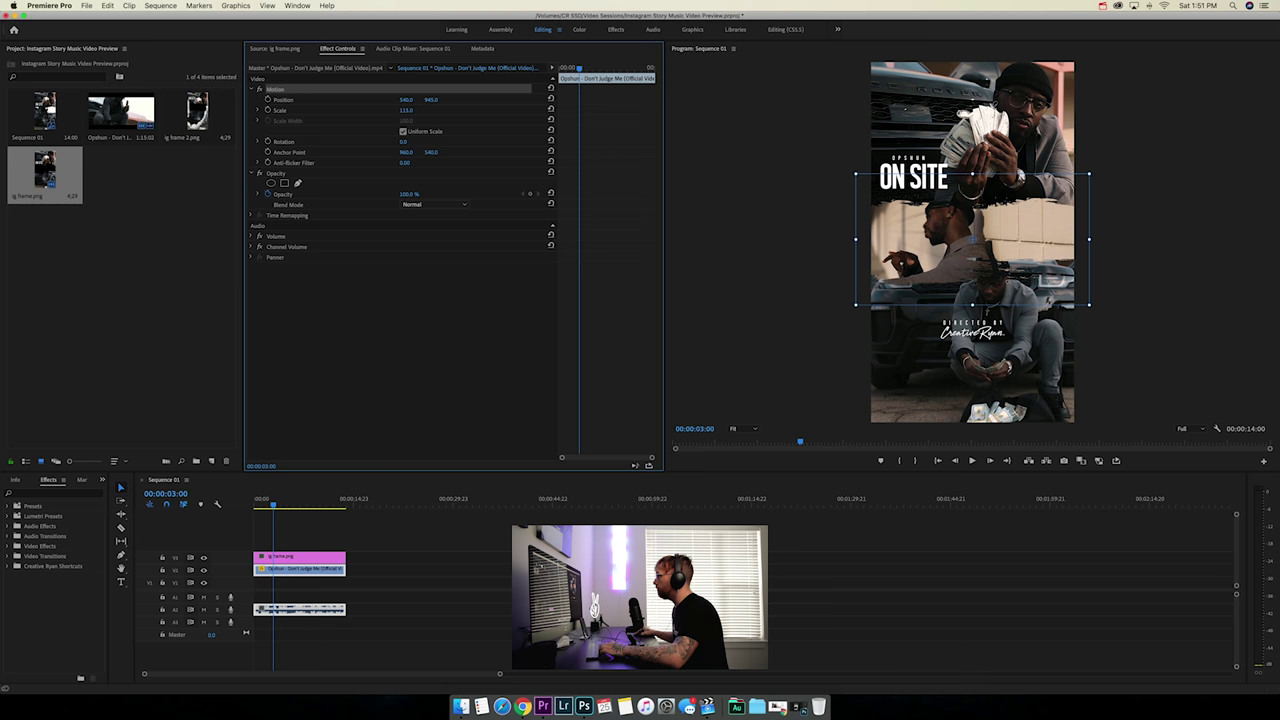
click(155, 487)
key(space)
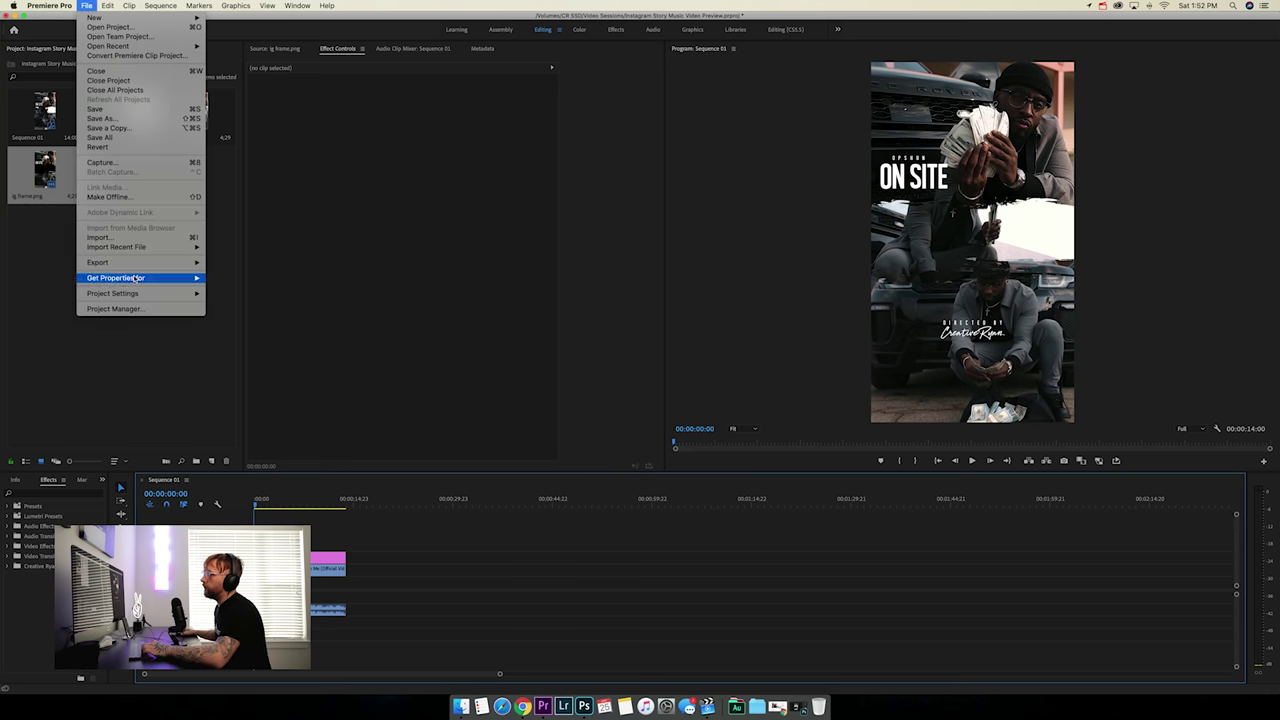
Set up a media export in H.264 with the YouTube 1080p Full HD preset, matching the video settings to the source
mouse_move(183, 264)
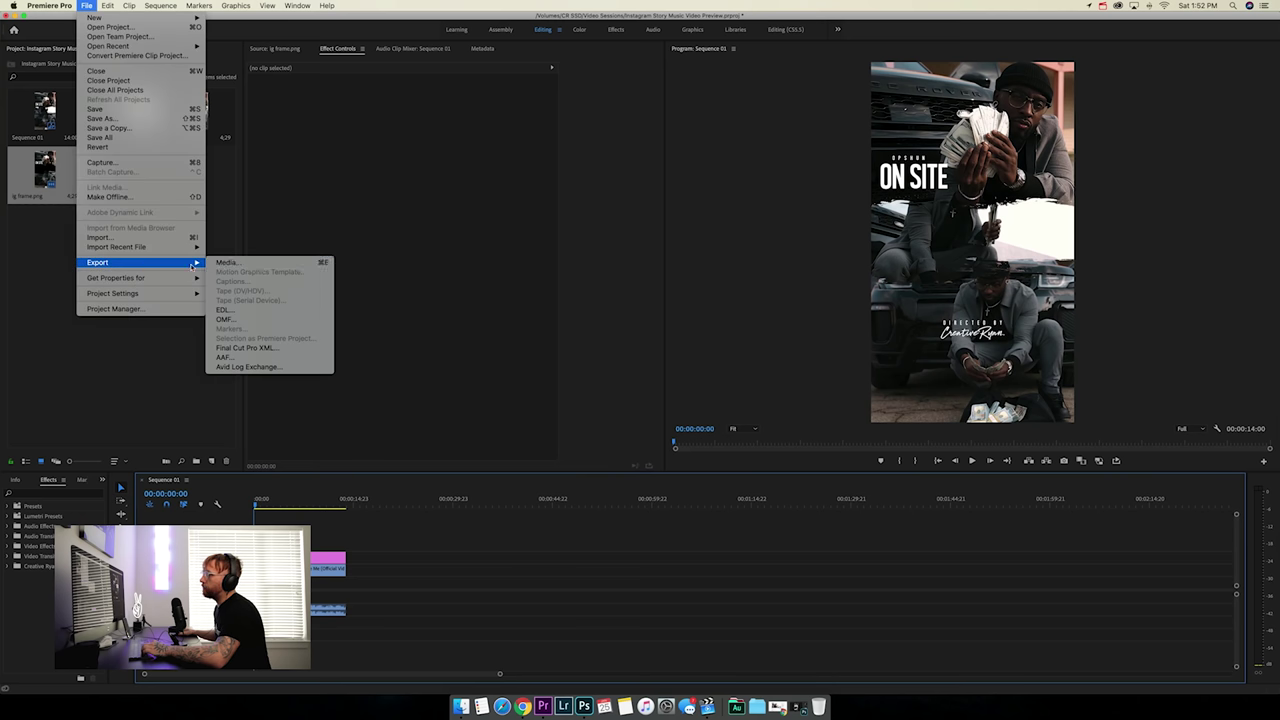
click(226, 262)
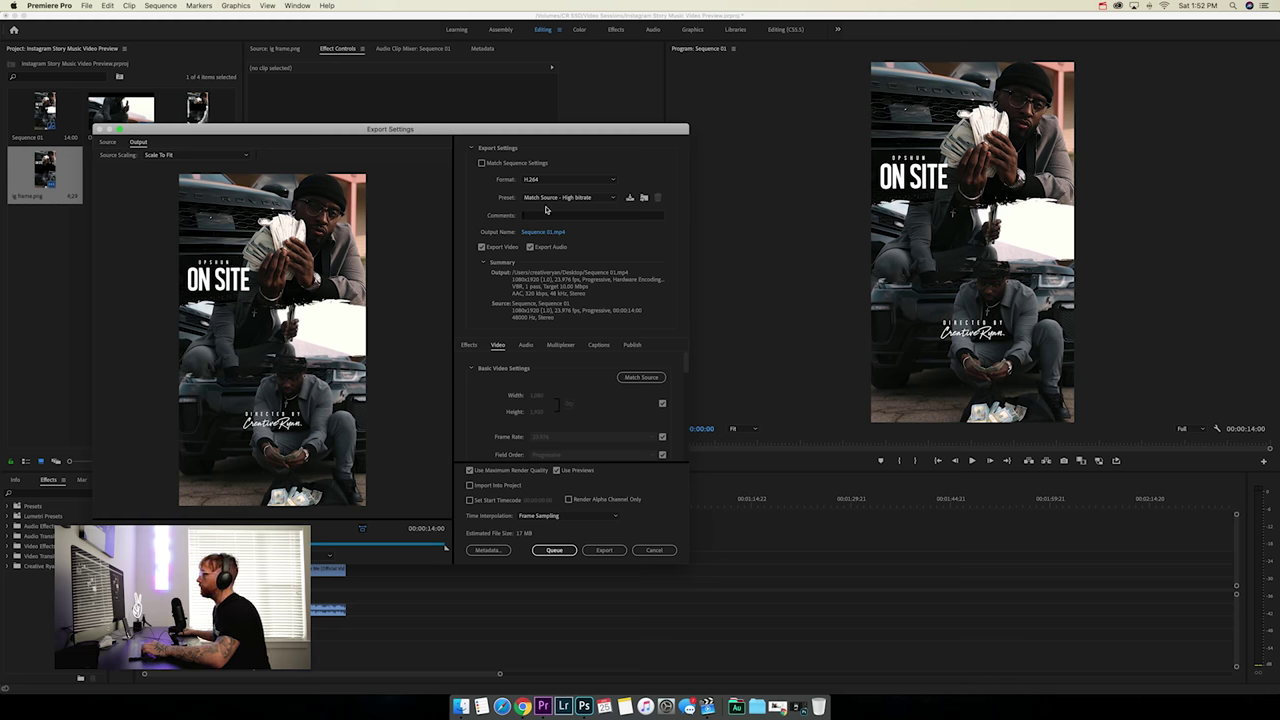
click(552, 199)
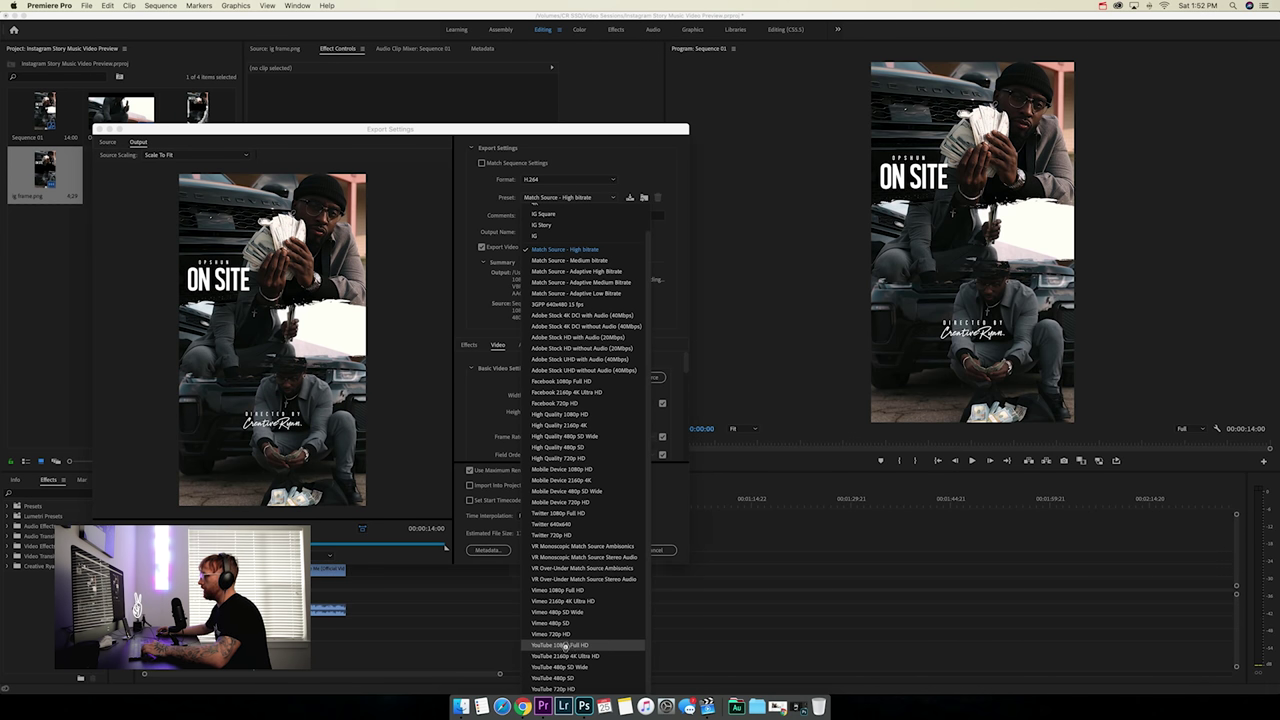
click(560, 645)
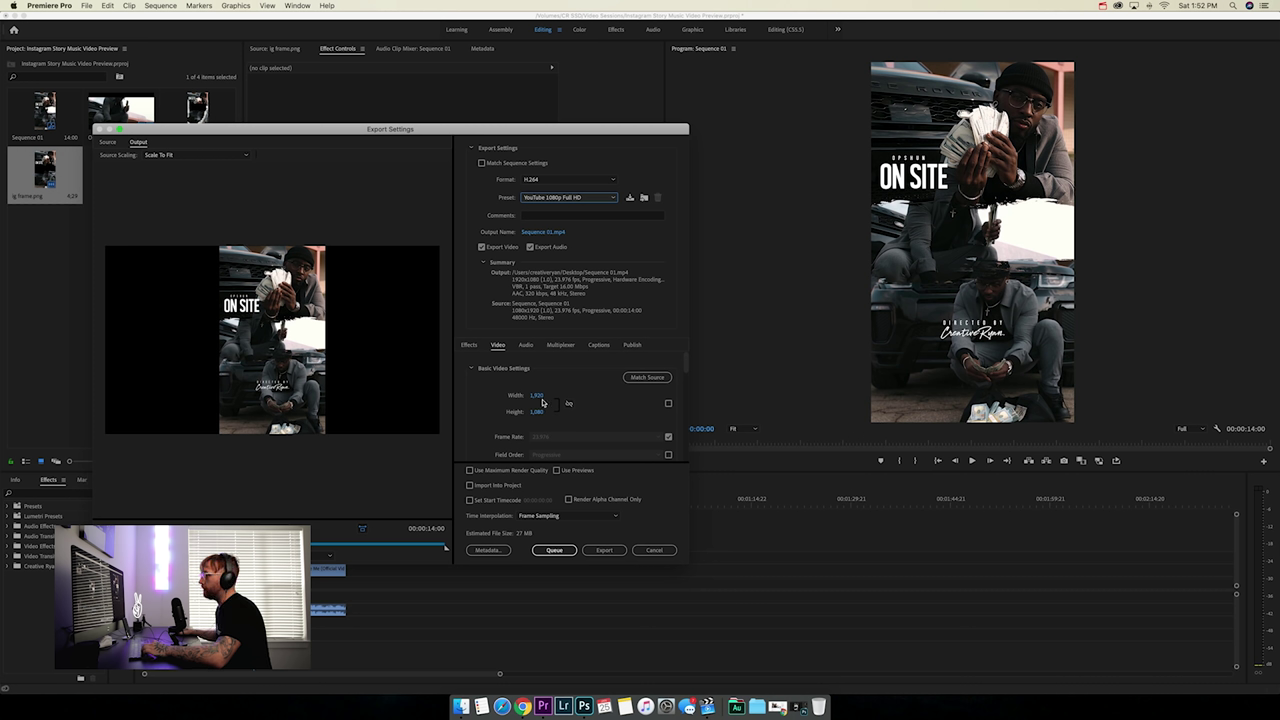
click(568, 197)
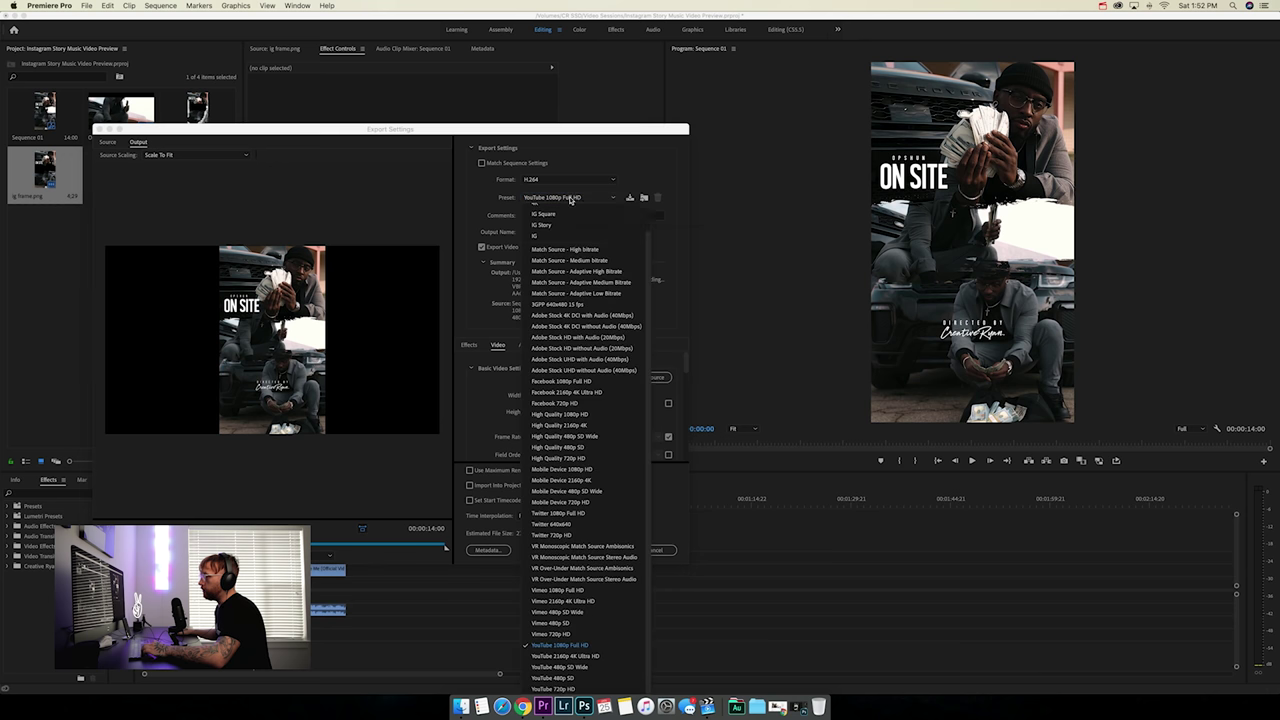
click(563, 648)
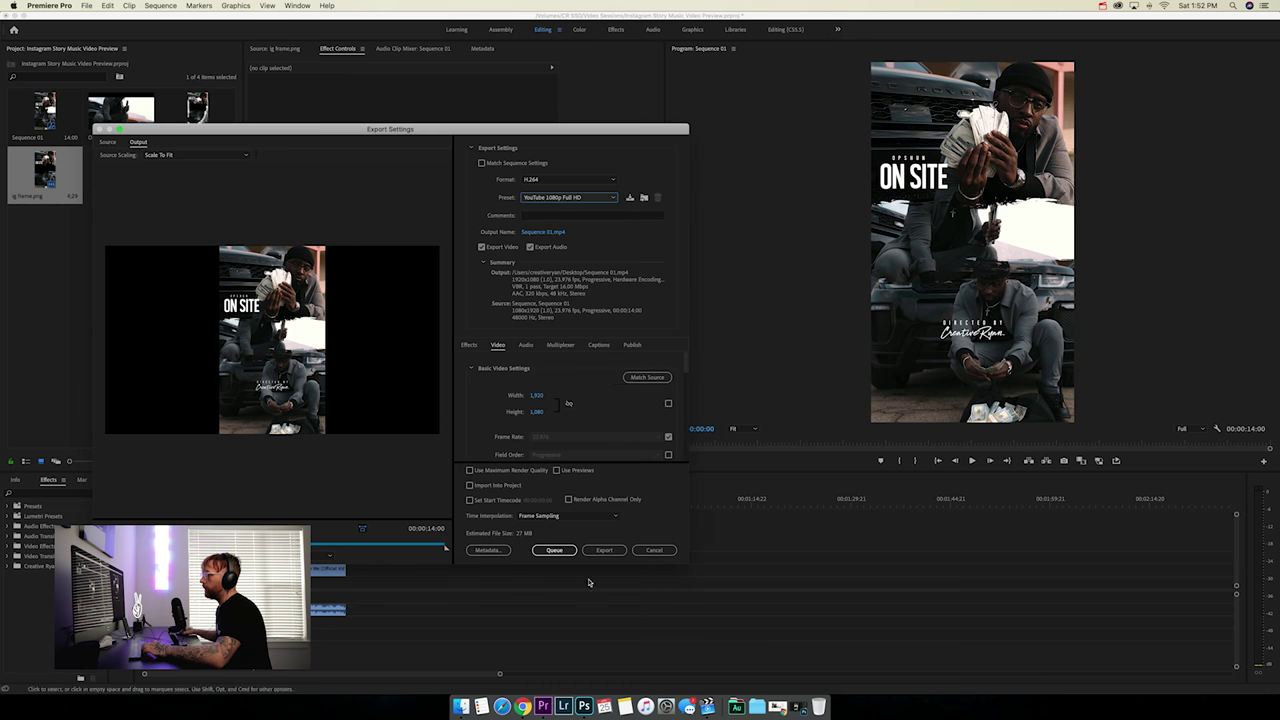
click(646, 377)
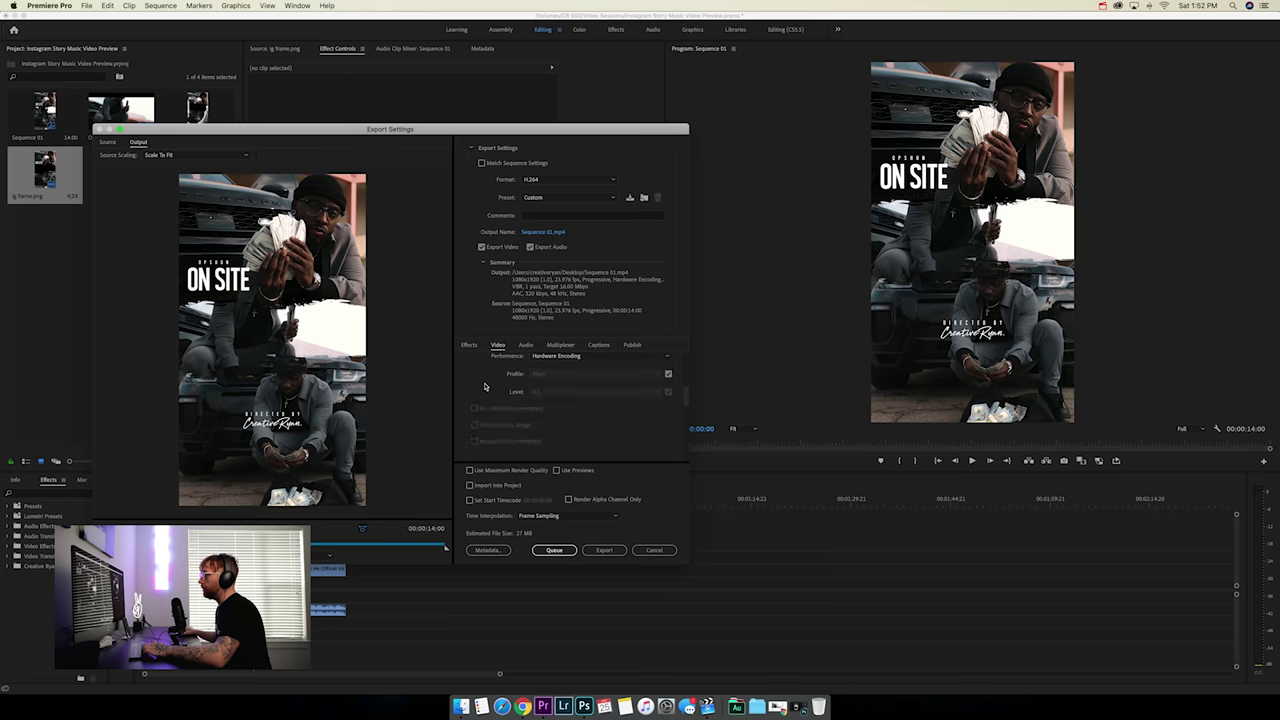
Name the output "ig frame tutorial", save it to the Desktop as an mp4, and export the video
click(540, 233)
key(BackSpace)
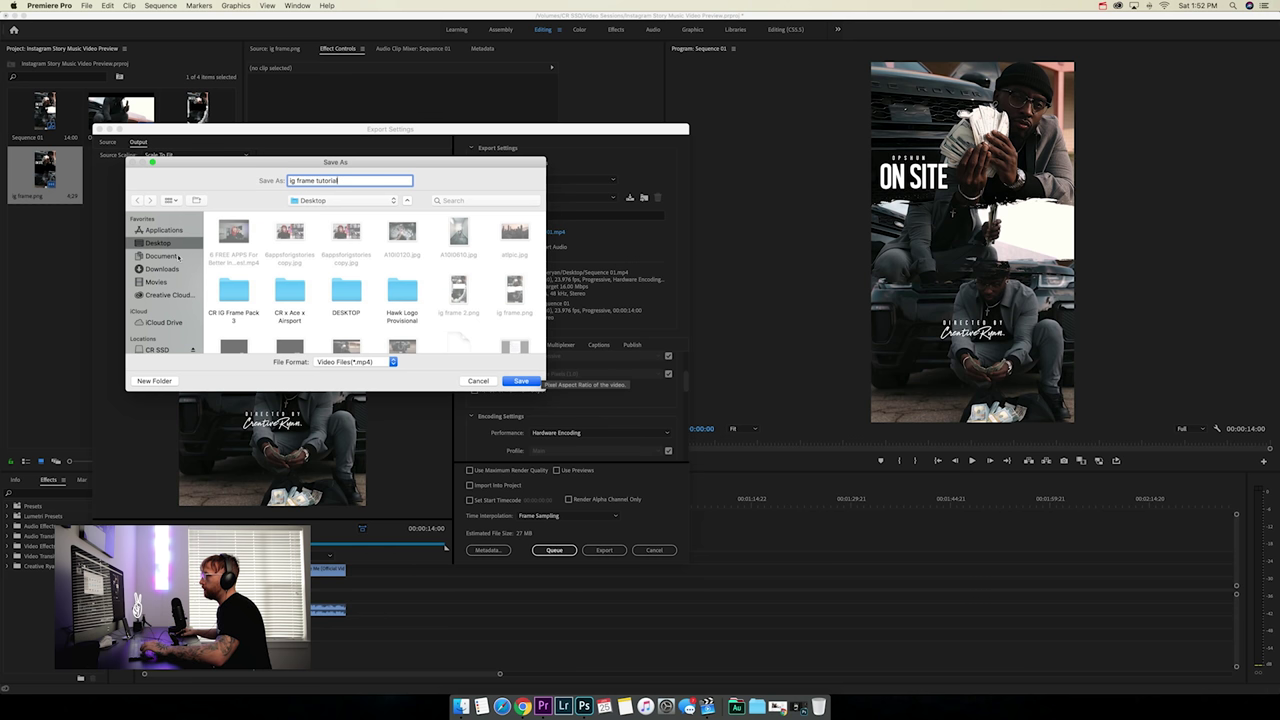
click(521, 381)
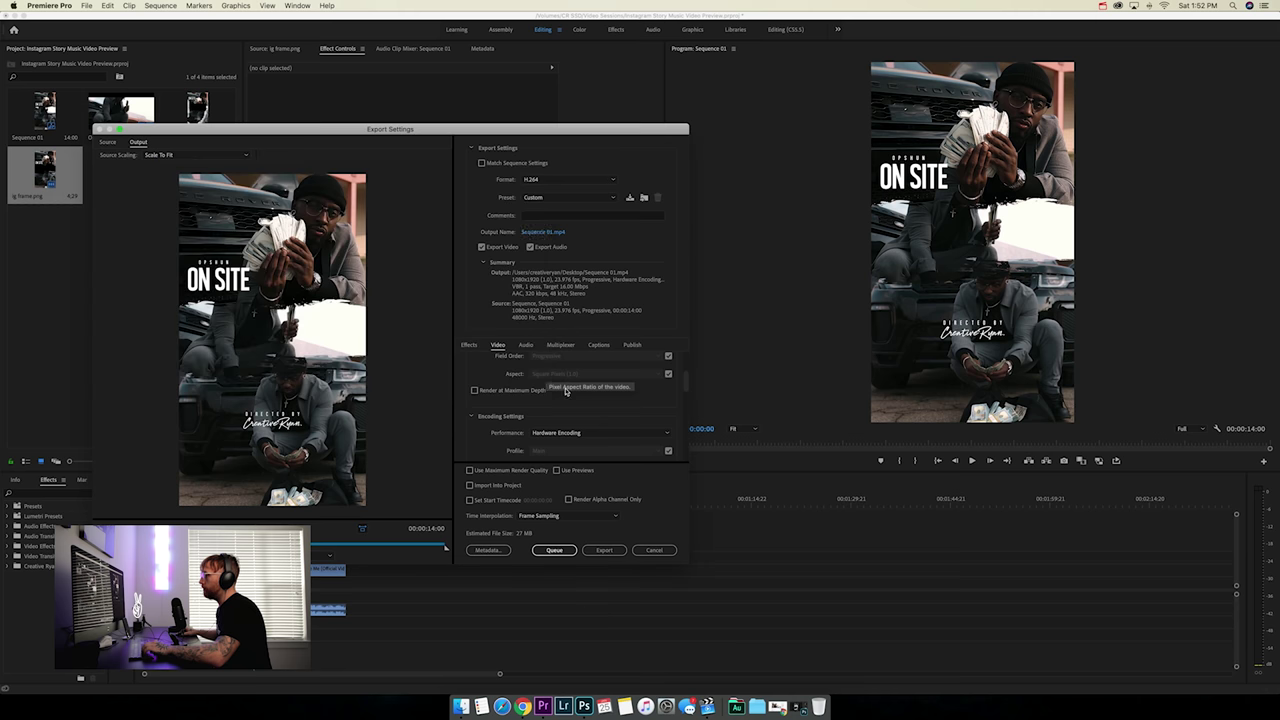
click(604, 550)
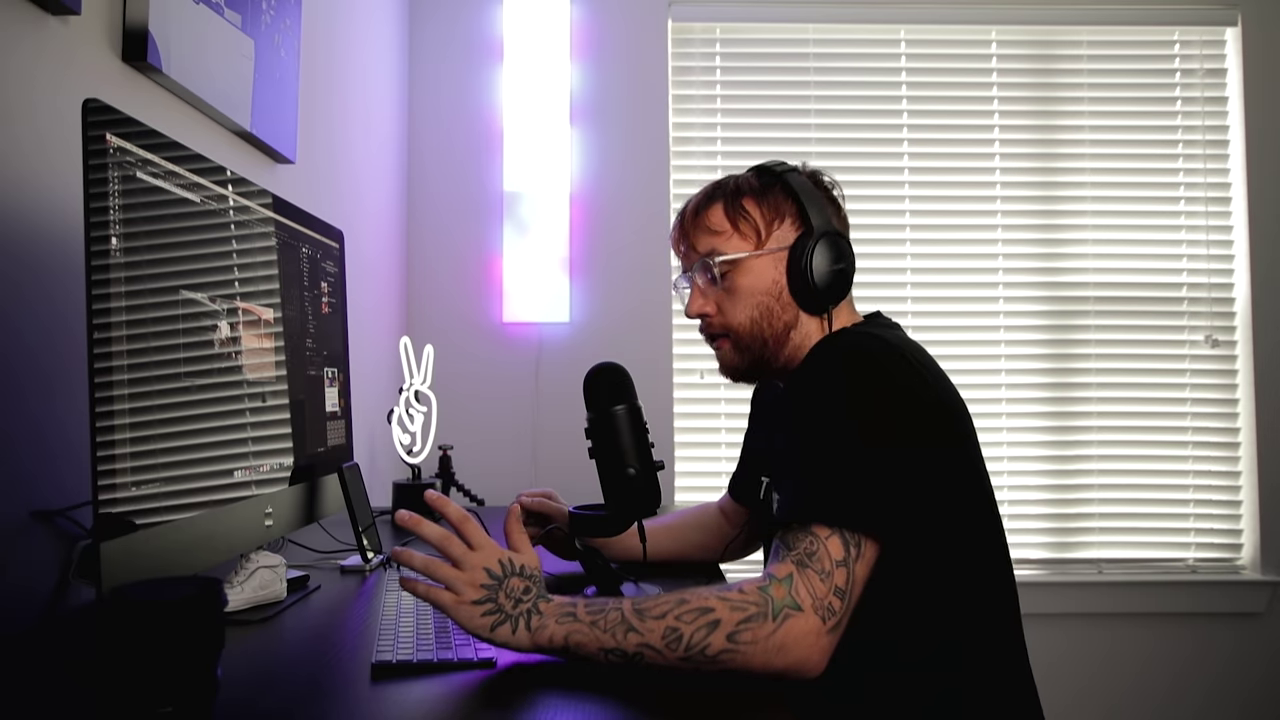